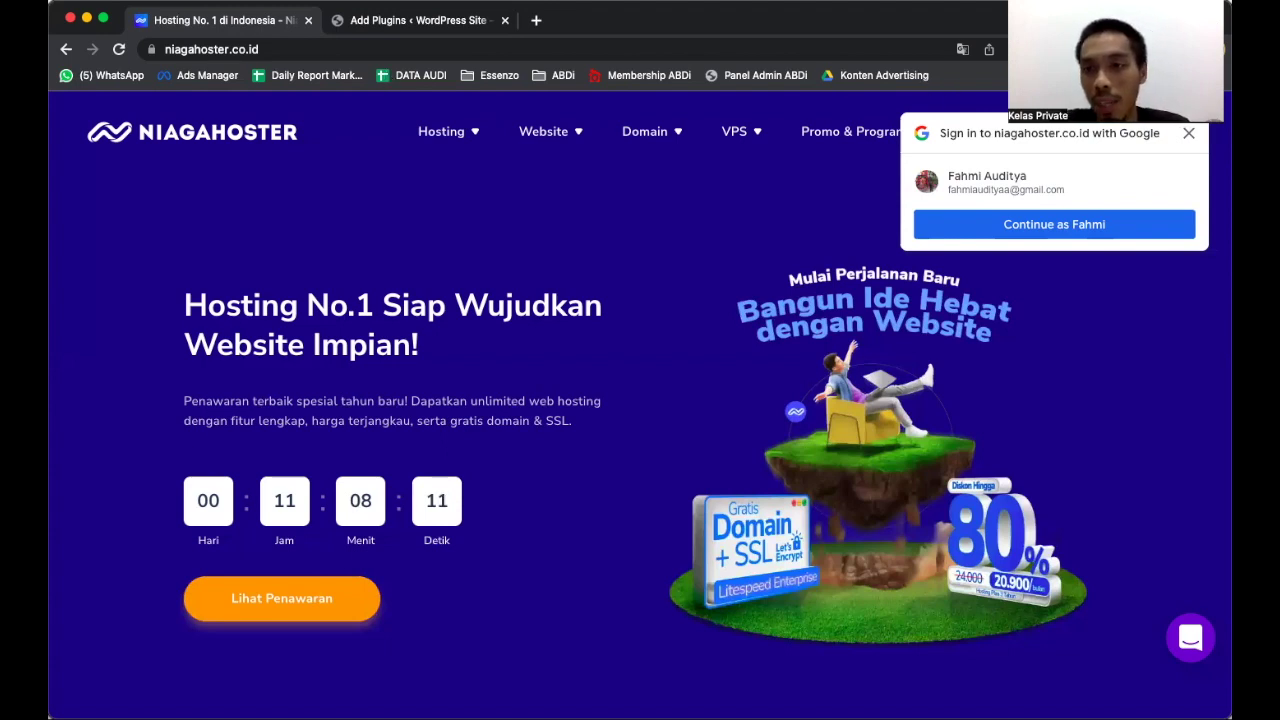
Dismiss the Google sign-in prompt and log in to the Niagahoster member area with the Google account option.
{"action": "mouse_move", "coordinate": [1006, 147]}
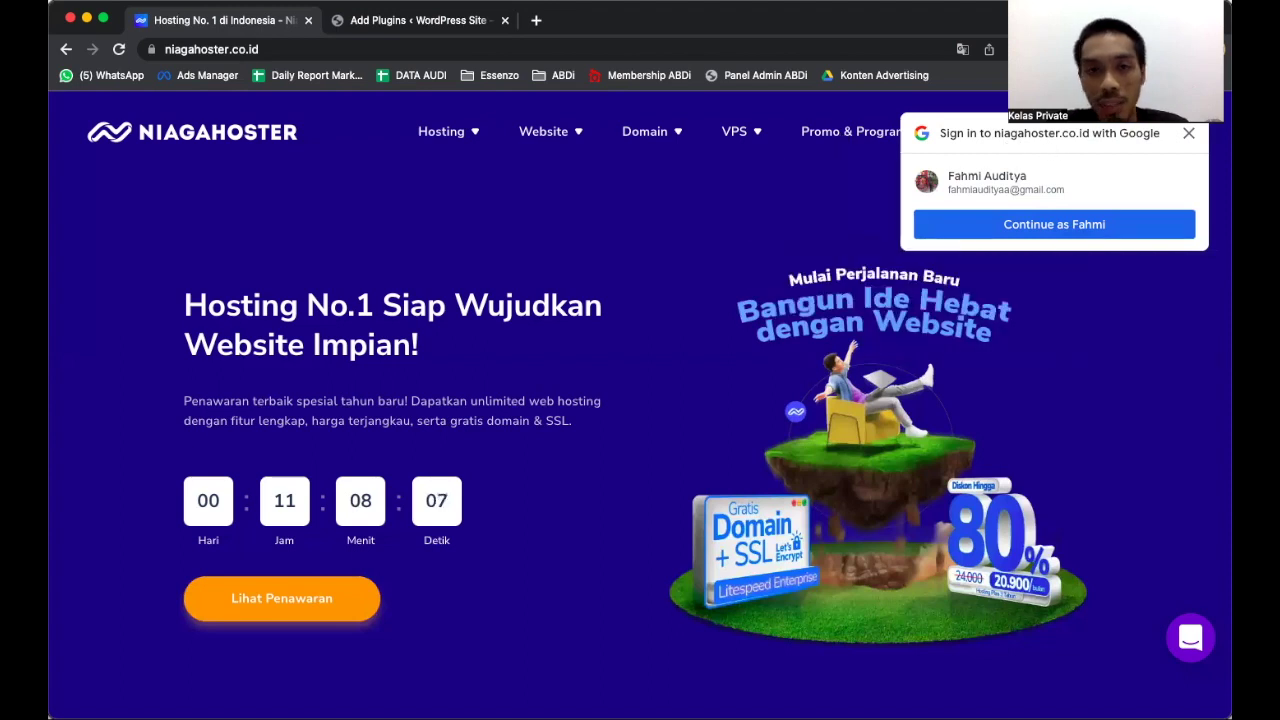
{"action": "left_click", "coordinate": [1186, 138]}
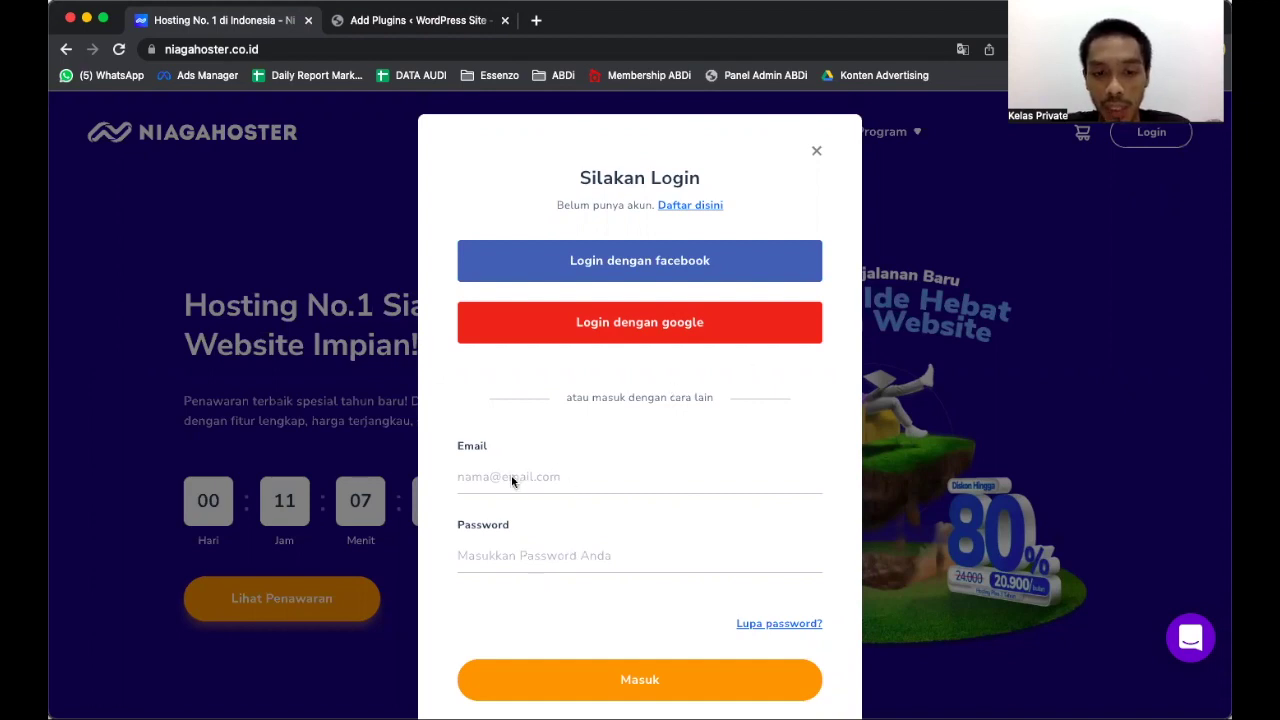
{"action": "left_click", "coordinate": [571, 486]}
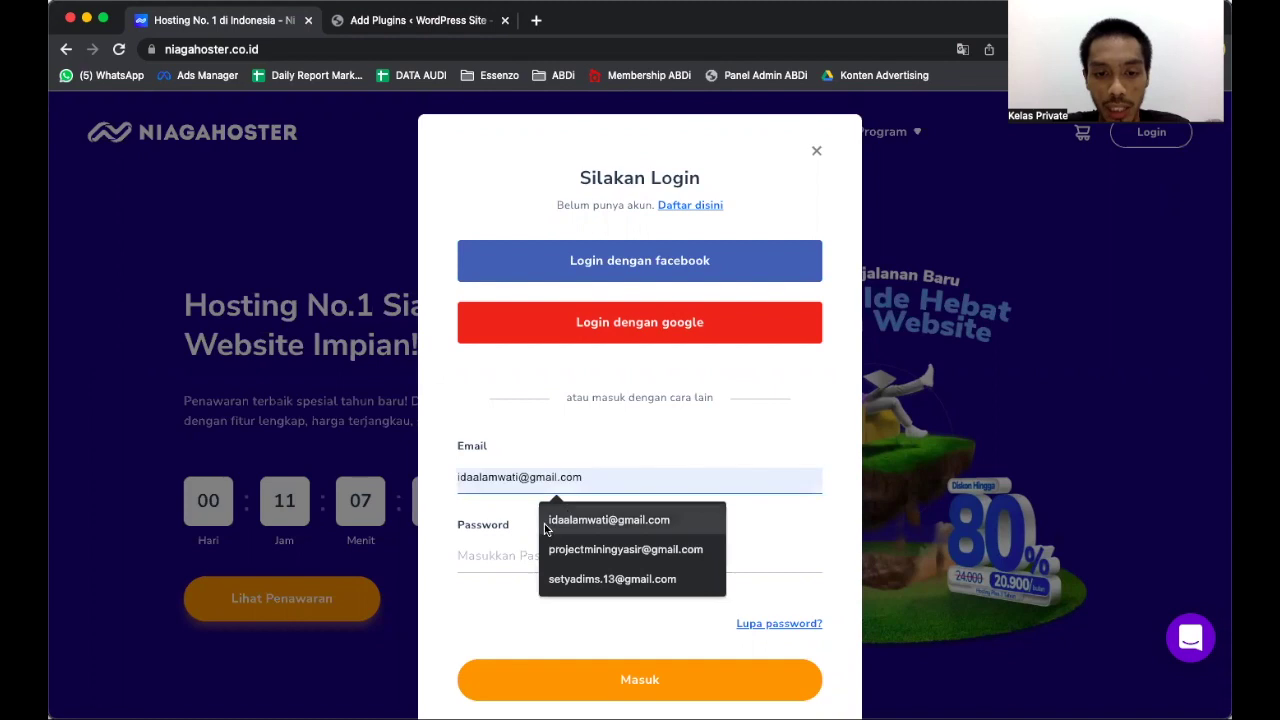
{"action": "left_click", "coordinate": [464, 418]}
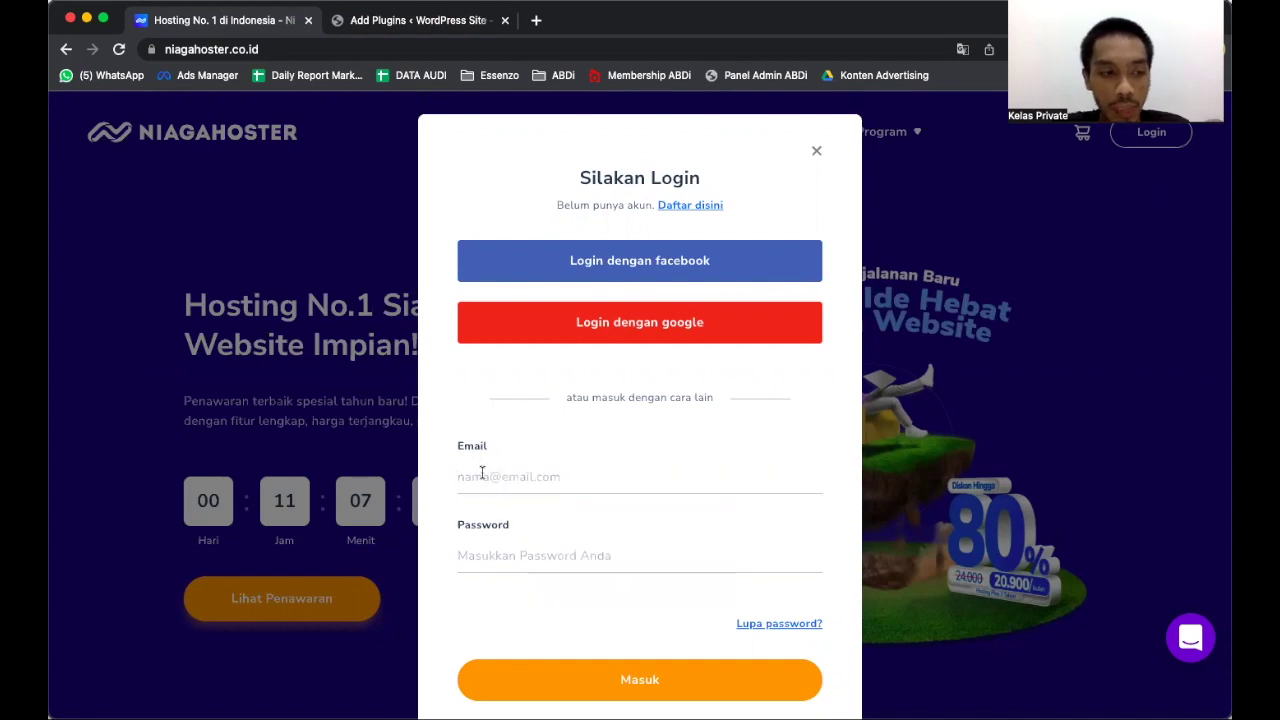
{"action": "left_click", "coordinate": [613, 328]}
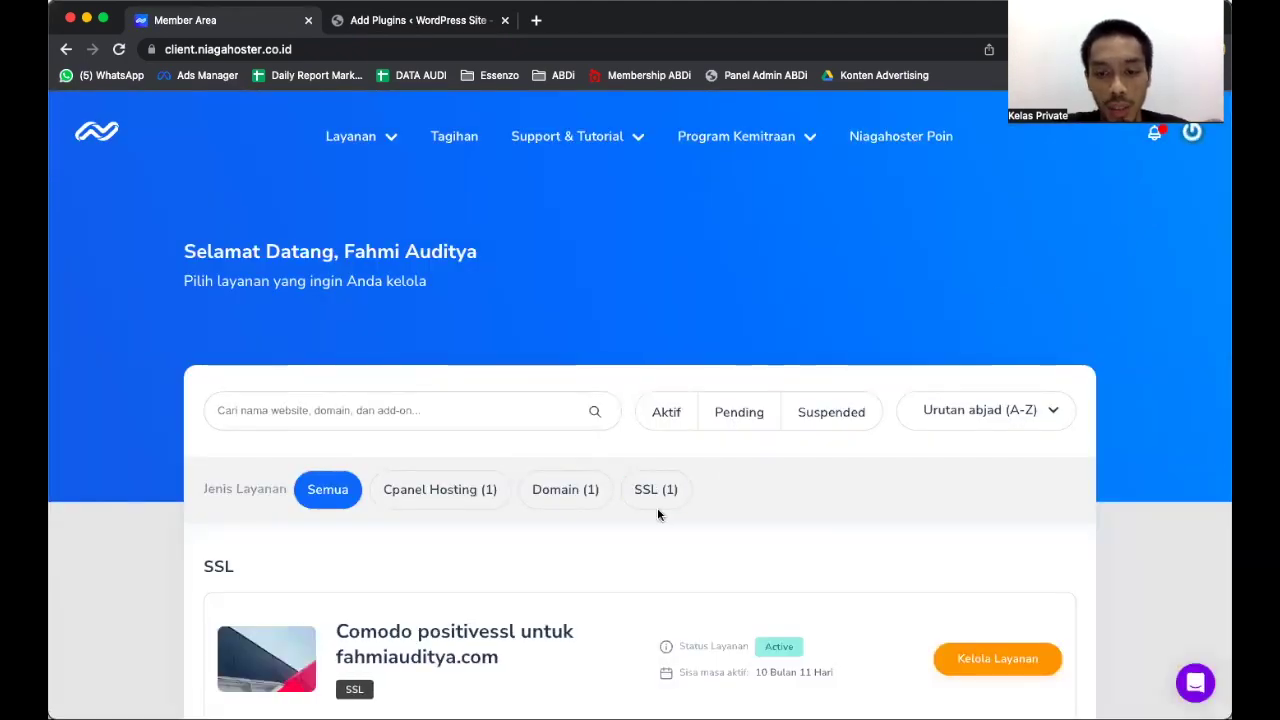
Review the SSL, hosting and domain services, and open the management page of the Cpanel Hosting service.
{"action": "scroll", "coordinate": [657, 512], "scroll_direction": "down", "scroll_amount": 3}
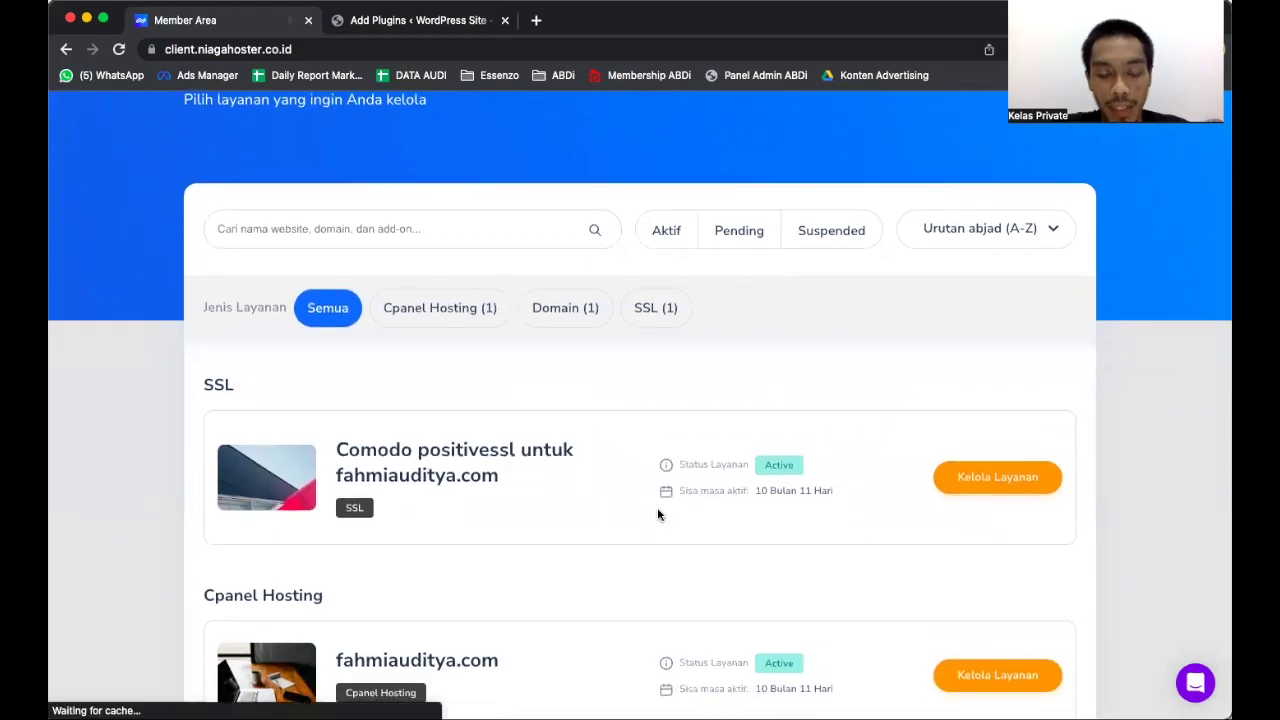
{"action": "scroll", "coordinate": [658, 513], "scroll_direction": "down", "scroll_amount": 2}
{"action": "scroll", "coordinate": [658, 514], "scroll_direction": "up", "scroll_amount": 3}
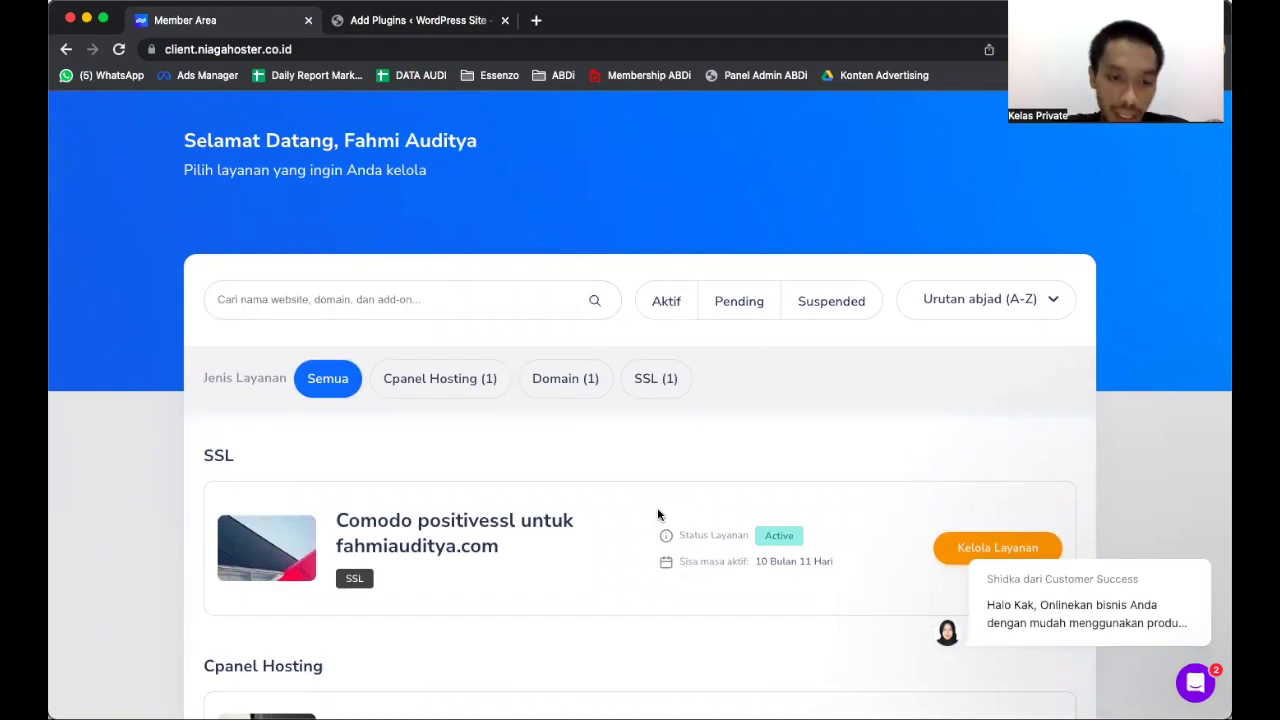
{"action": "scroll", "coordinate": [658, 514], "scroll_direction": "down", "scroll_amount": 4}
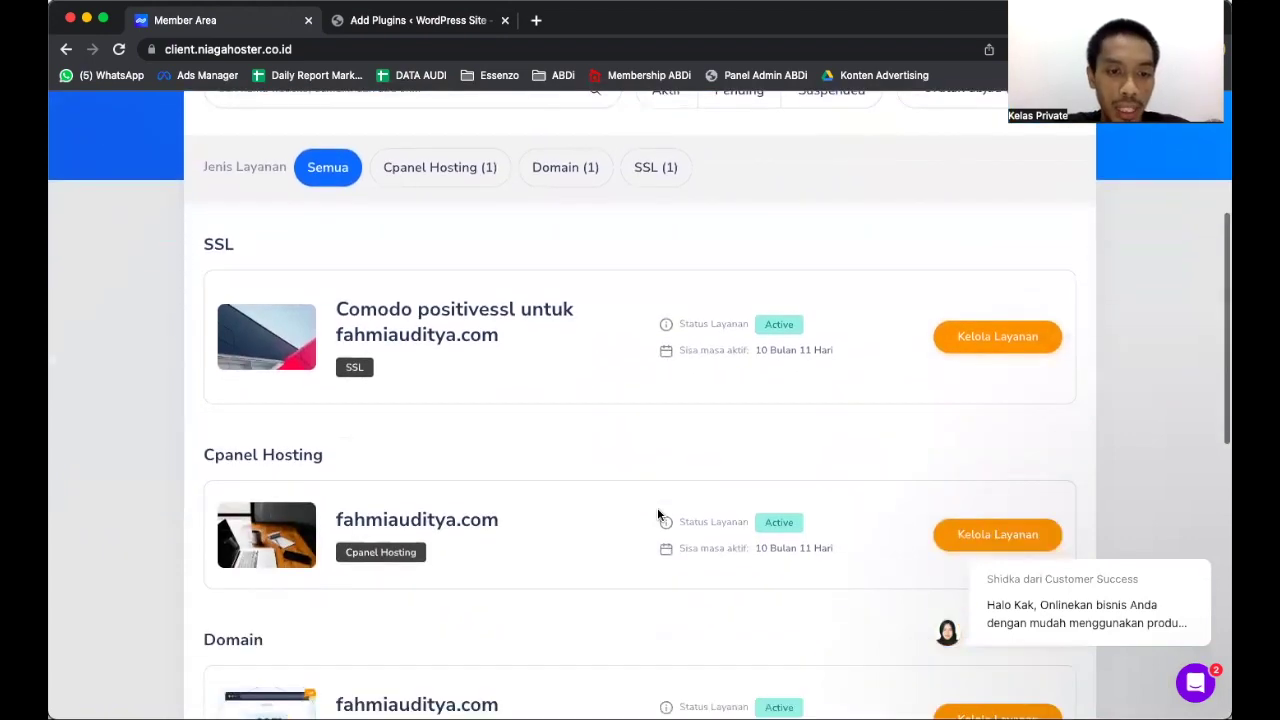
{"action": "scroll", "coordinate": [658, 514], "scroll_direction": "down", "scroll_amount": 2}
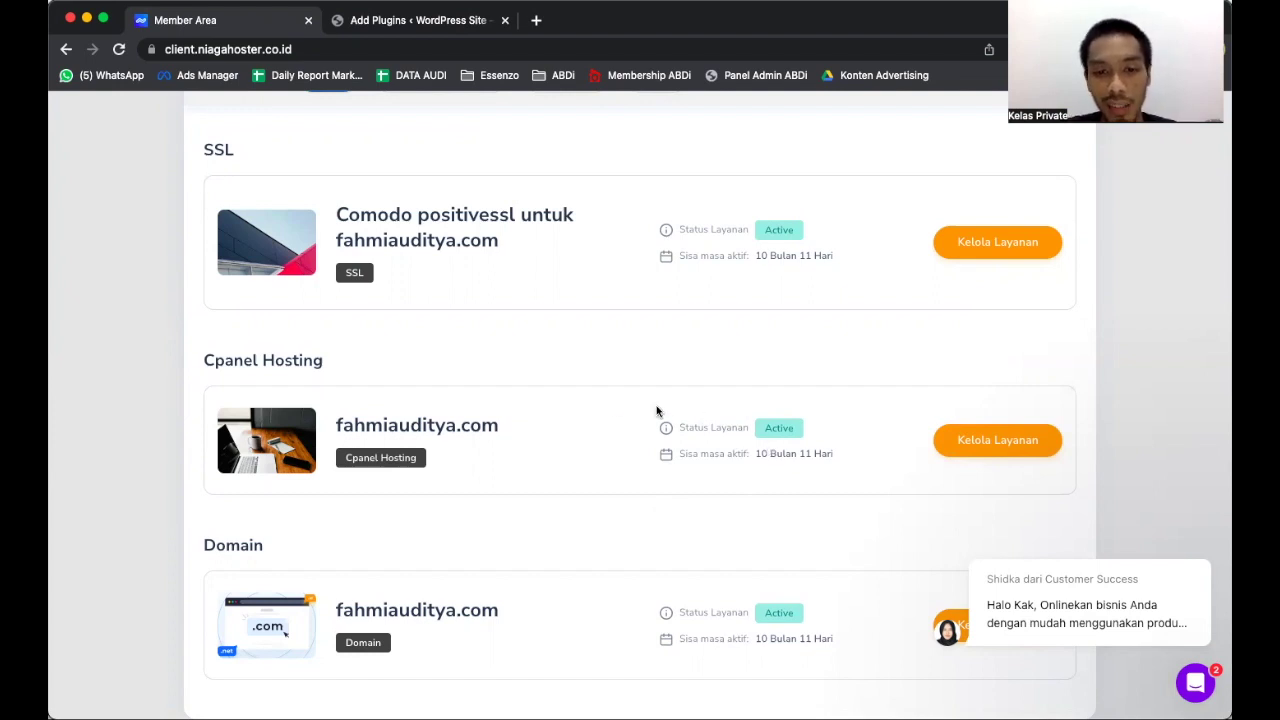
{"action": "scroll", "coordinate": [606, 405], "scroll_direction": "up", "scroll_amount": 5}
{"action": "scroll", "coordinate": [606, 405], "scroll_direction": "down", "scroll_amount": 3}
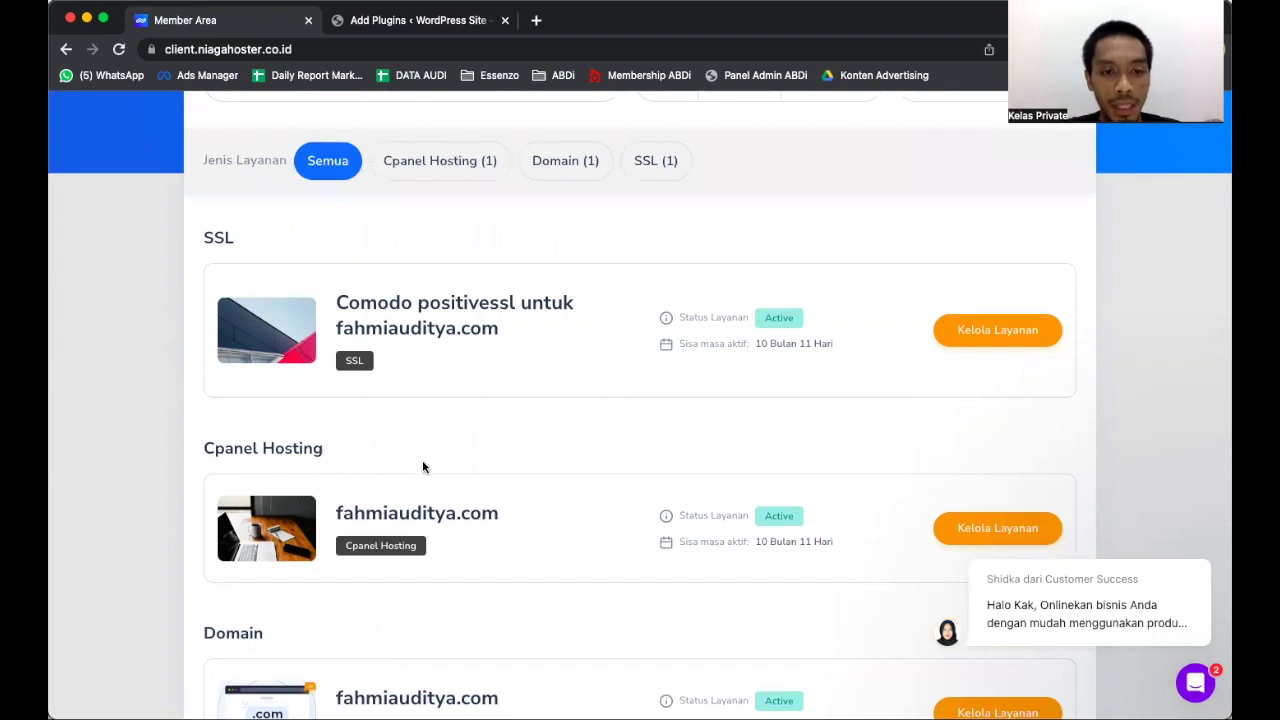
{"action": "scroll", "coordinate": [423, 574], "scroll_direction": "down", "scroll_amount": 2}
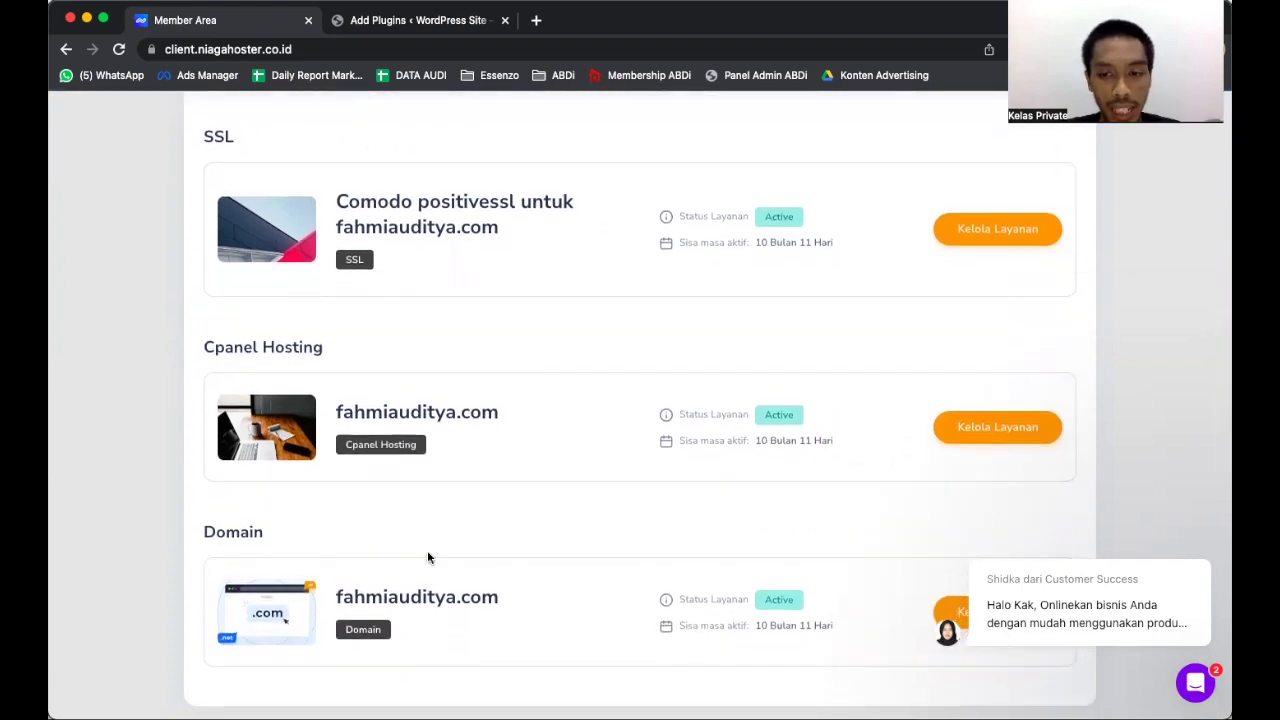
{"action": "scroll", "coordinate": [427, 550], "scroll_direction": "up", "scroll_amount": 1}
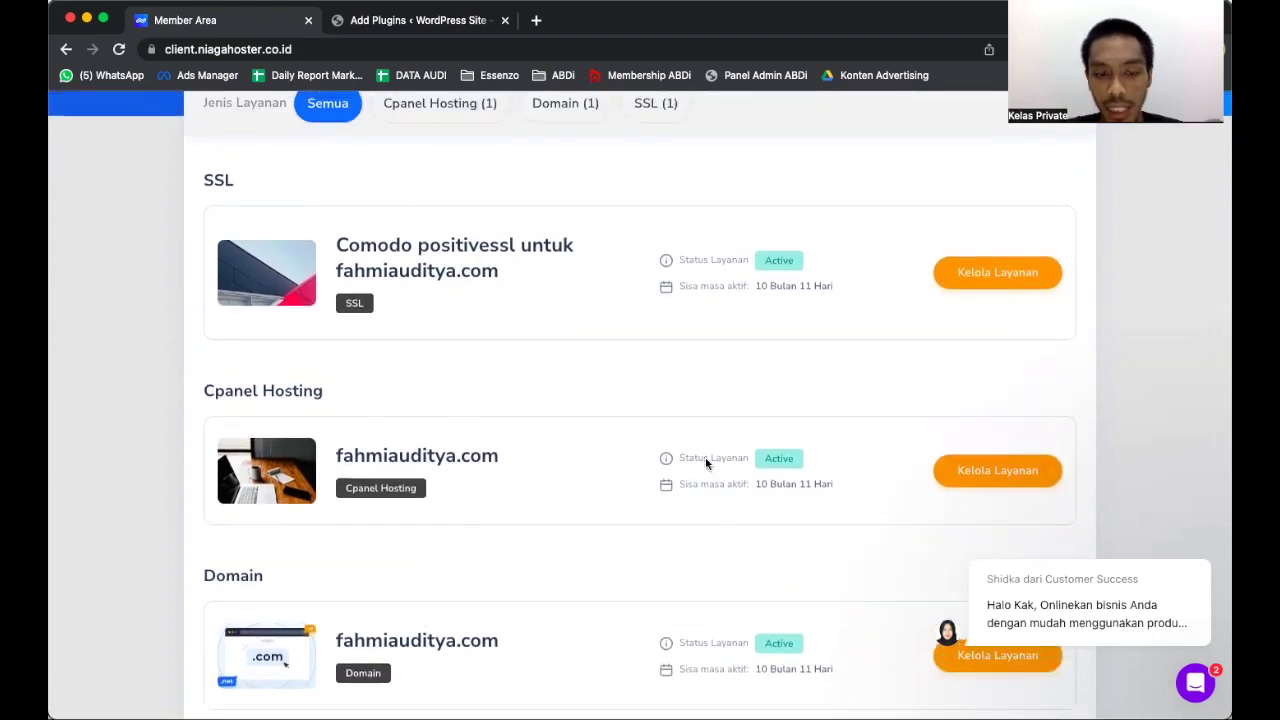
{"action": "left_click", "coordinate": [980, 476]}
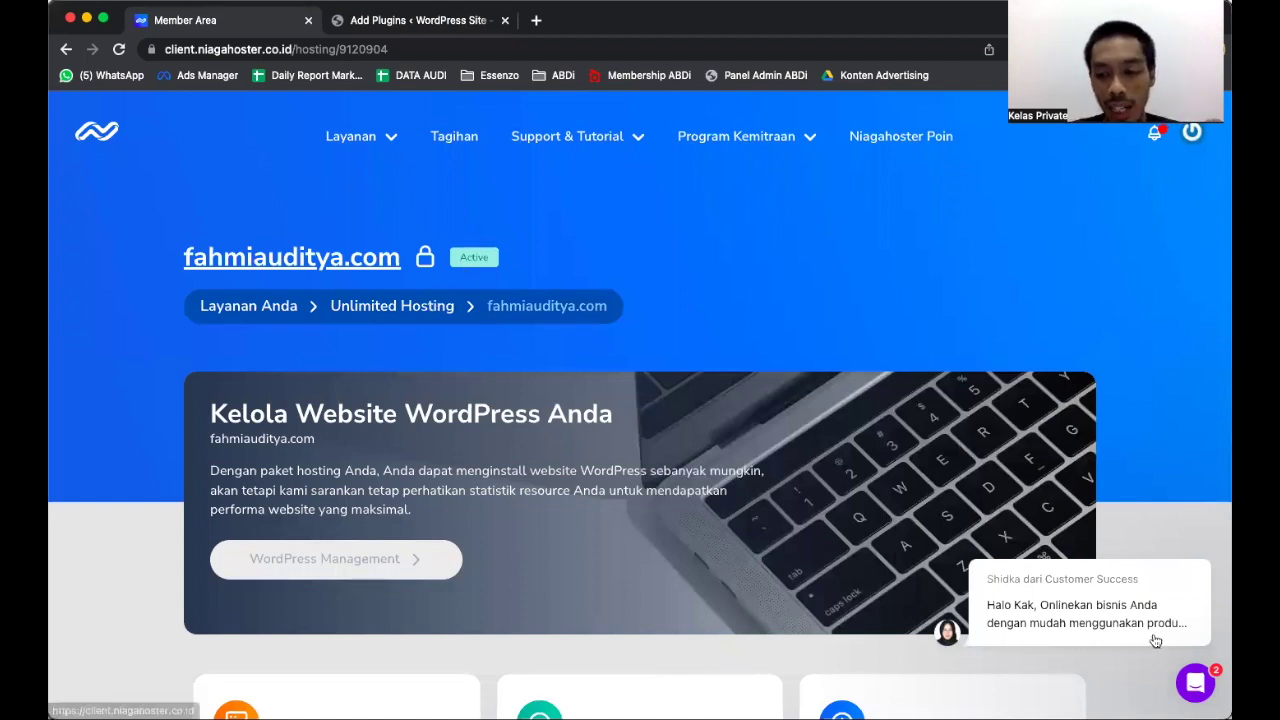
View the help options in the customer support chat and close the chat.
{"action": "left_click", "coordinate": [1192, 683]}
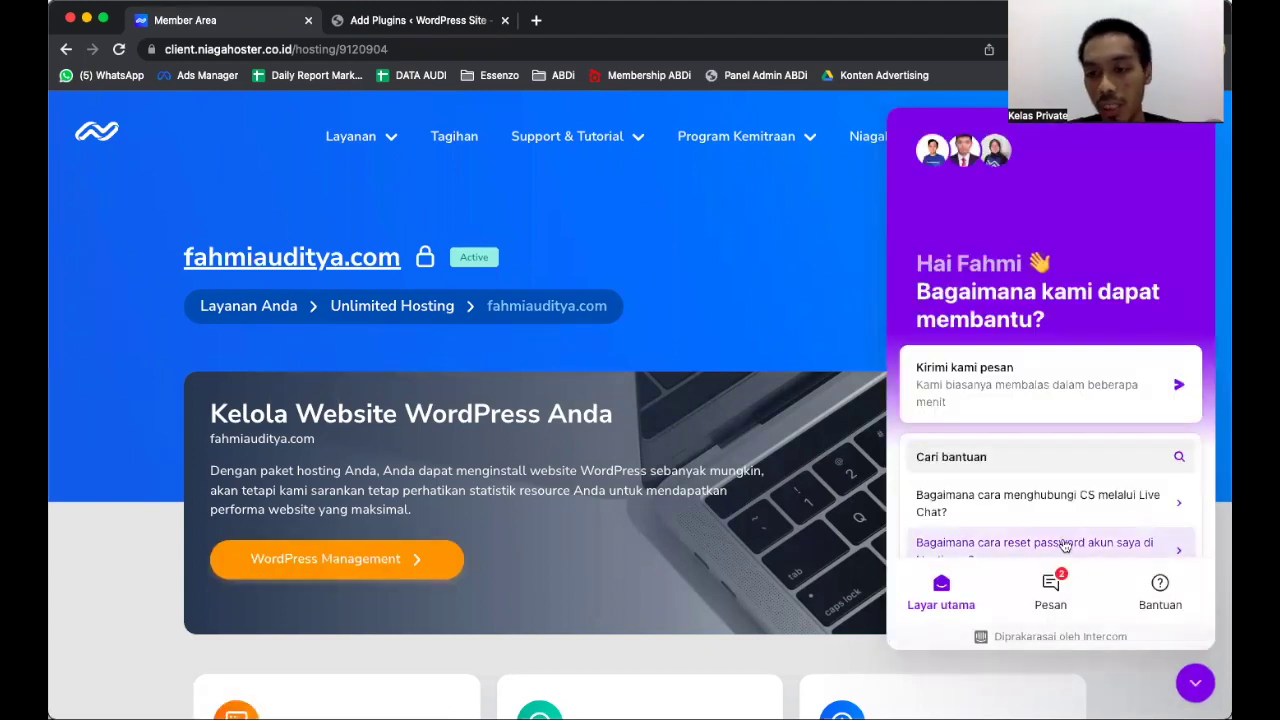
{"action": "scroll", "coordinate": [1026, 491], "scroll_direction": "down", "scroll_amount": 3}
{"action": "scroll", "coordinate": [1028, 494], "scroll_direction": "up", "scroll_amount": 2}
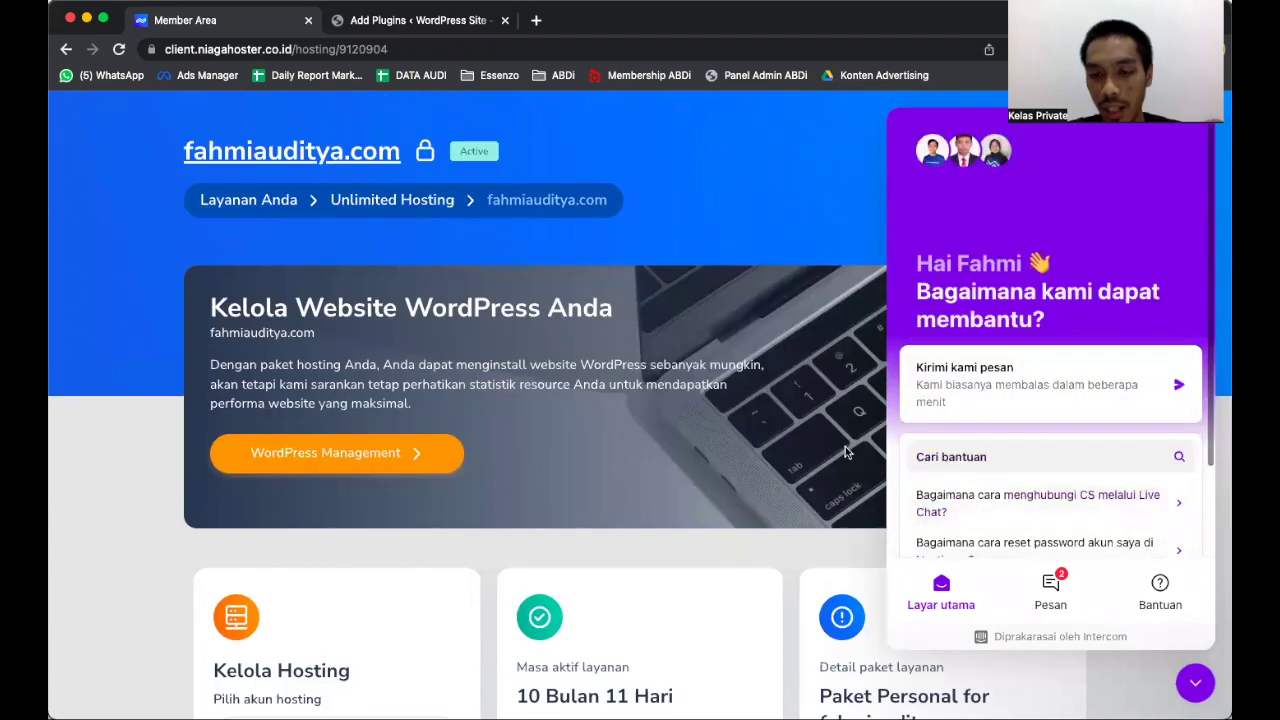
{"action": "scroll", "coordinate": [843, 449], "scroll_direction": "up", "scroll_amount": 2}
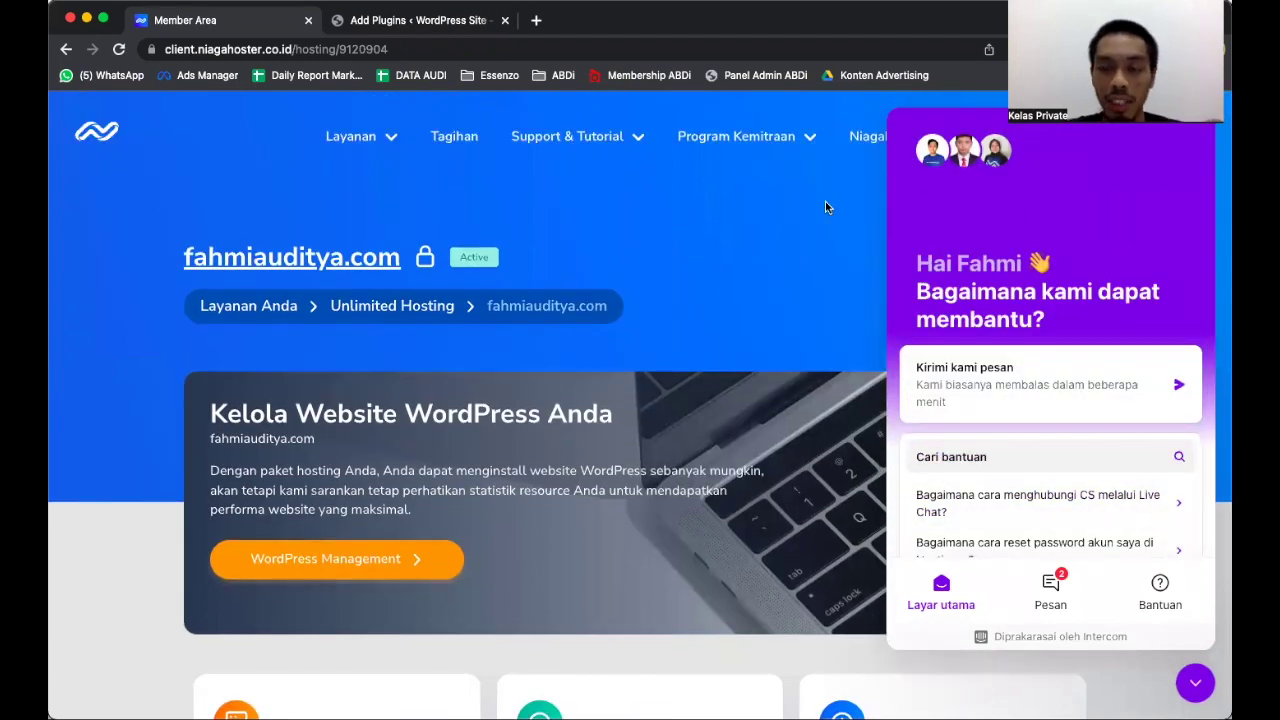
{"action": "left_click", "coordinate": [1195, 683]}
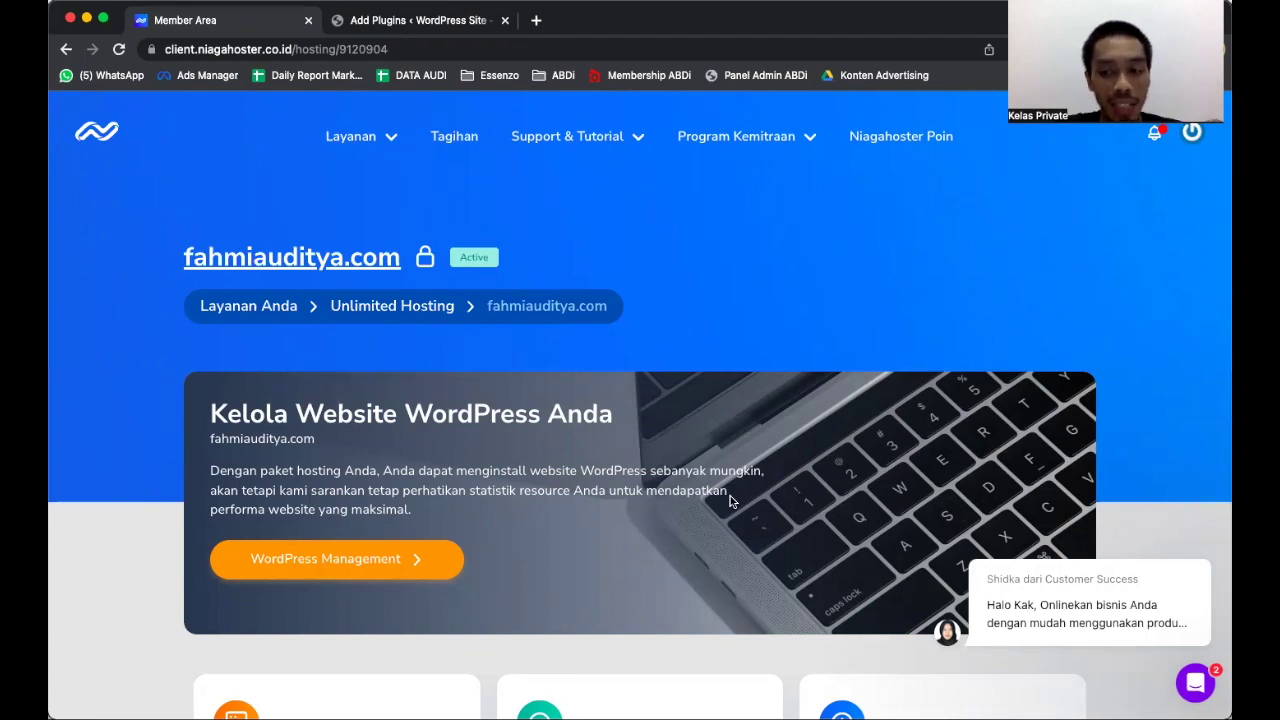
Open WordPress Management for the hosting service.
{"action": "scroll", "coordinate": [646, 507], "scroll_direction": "down", "scroll_amount": 1}
{"action": "scroll", "coordinate": [647, 505], "scroll_direction": "up", "scroll_amount": 1}
{"action": "scroll", "coordinate": [648, 507], "scroll_direction": "up", "scroll_amount": 1}
{"action": "scroll", "coordinate": [648, 507], "scroll_direction": "down", "scroll_amount": 3}
{"action": "scroll", "coordinate": [648, 507], "scroll_direction": "up", "scroll_amount": 5}
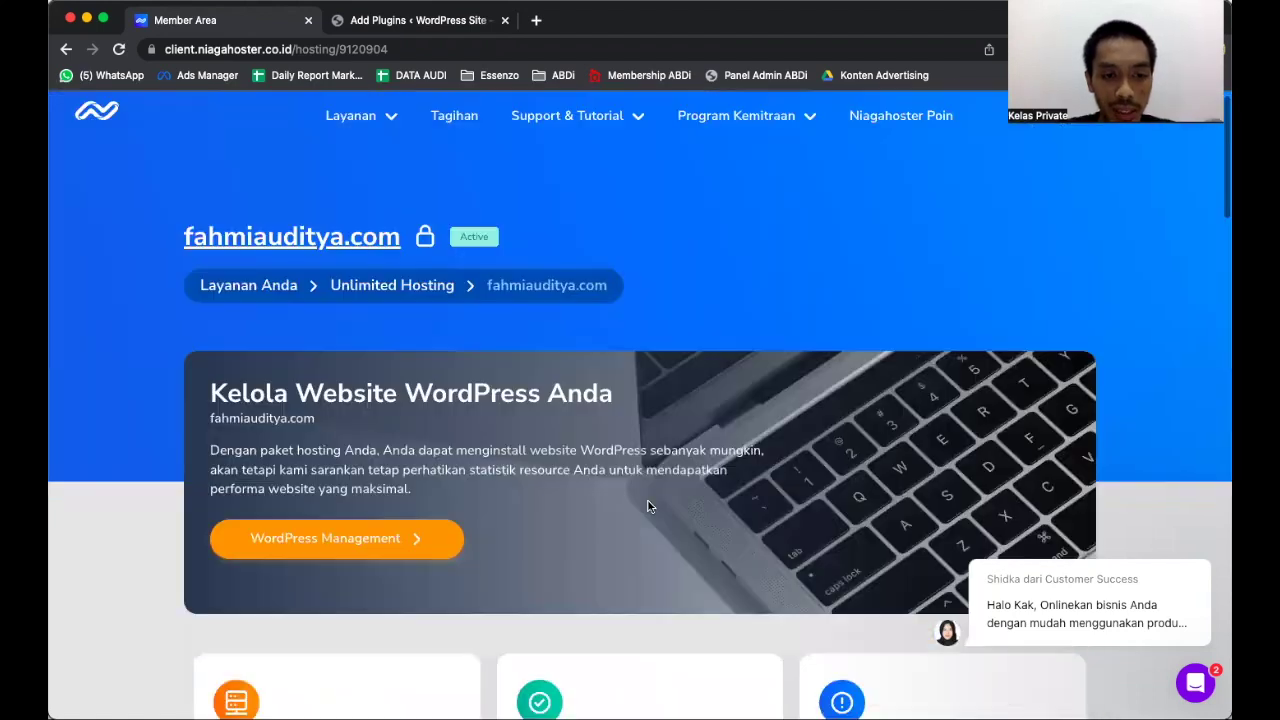
{"action": "left_click", "coordinate": [330, 537]}
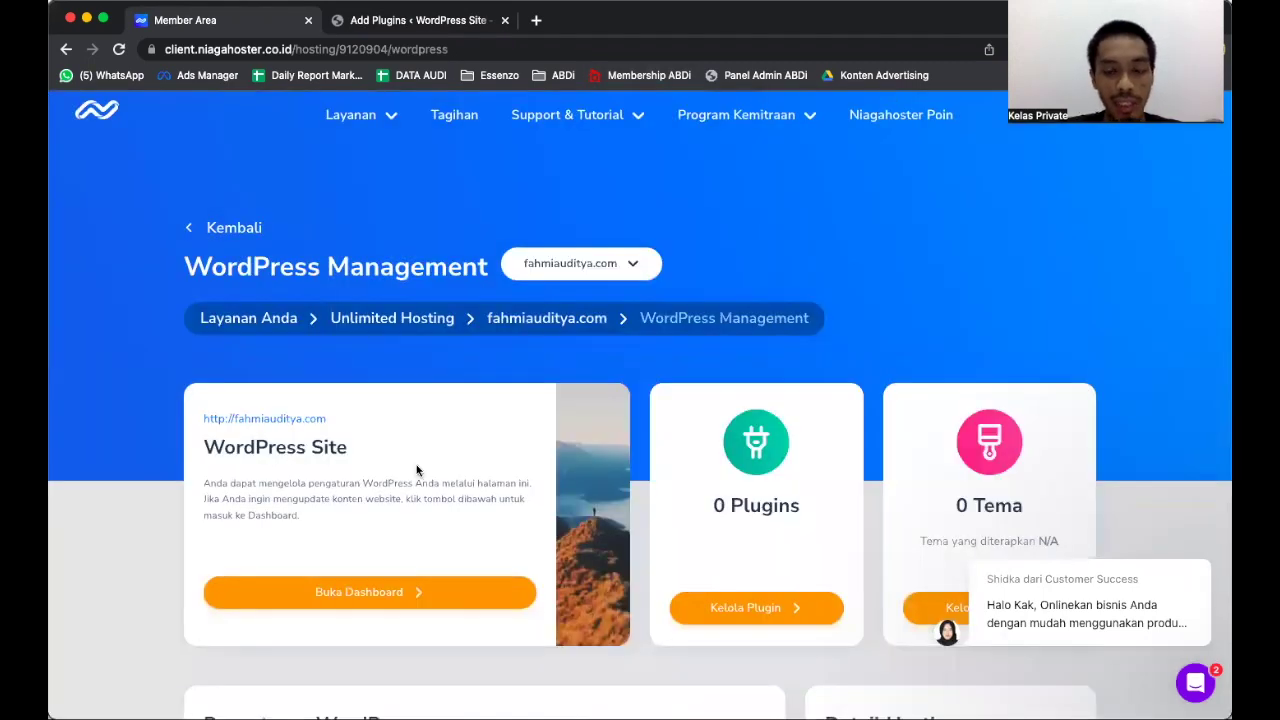
Look over the plugin and theme overview in WordPress Management and open the WordPress site's dashboard.
{"action": "scroll", "coordinate": [718, 519], "scroll_direction": "down", "scroll_amount": 1}
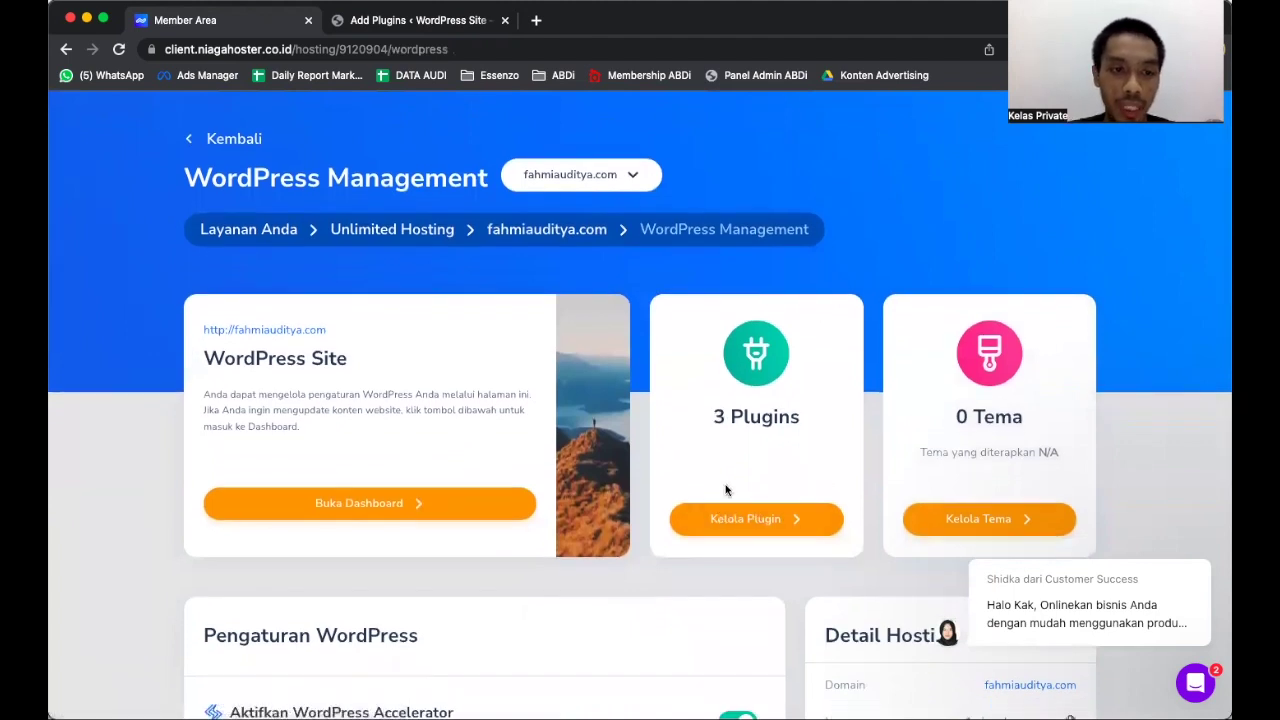
{"action": "scroll", "coordinate": [690, 488], "scroll_direction": "up", "scroll_amount": 1}
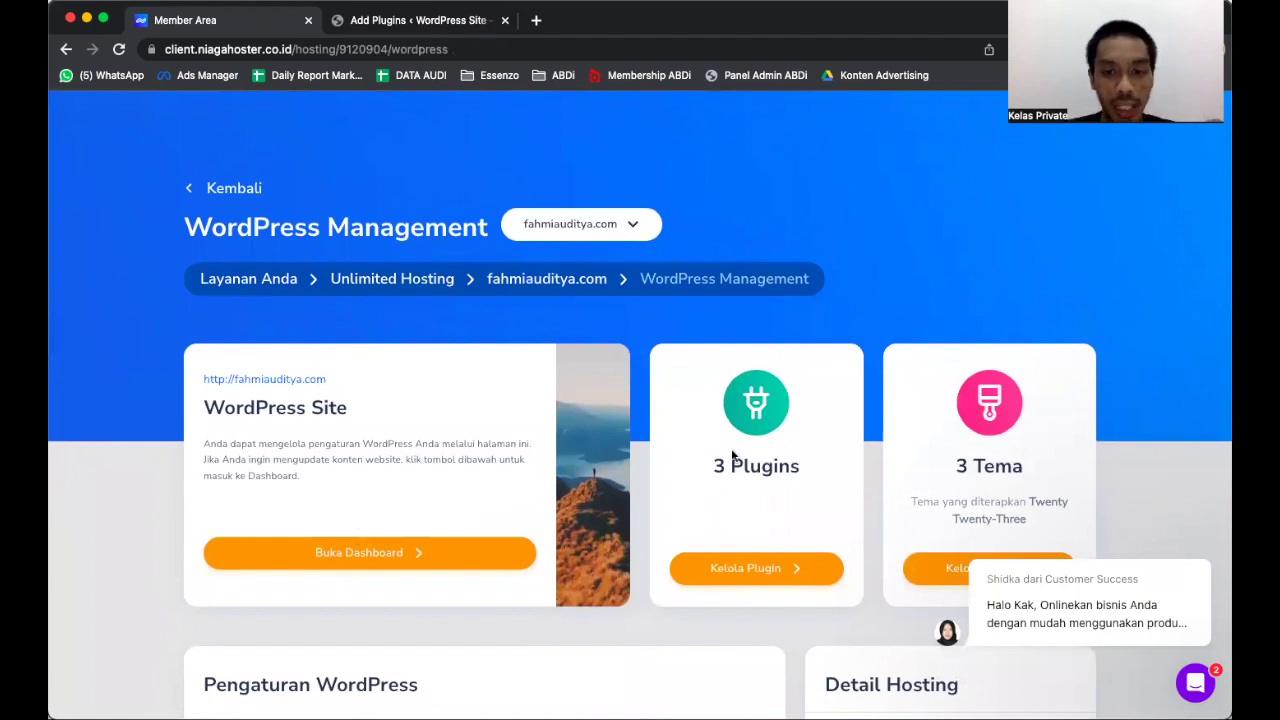
{"action": "scroll", "coordinate": [736, 464], "scroll_direction": "down", "scroll_amount": 1}
{"action": "scroll", "coordinate": [442, 515], "scroll_direction": "up", "scroll_amount": 2}
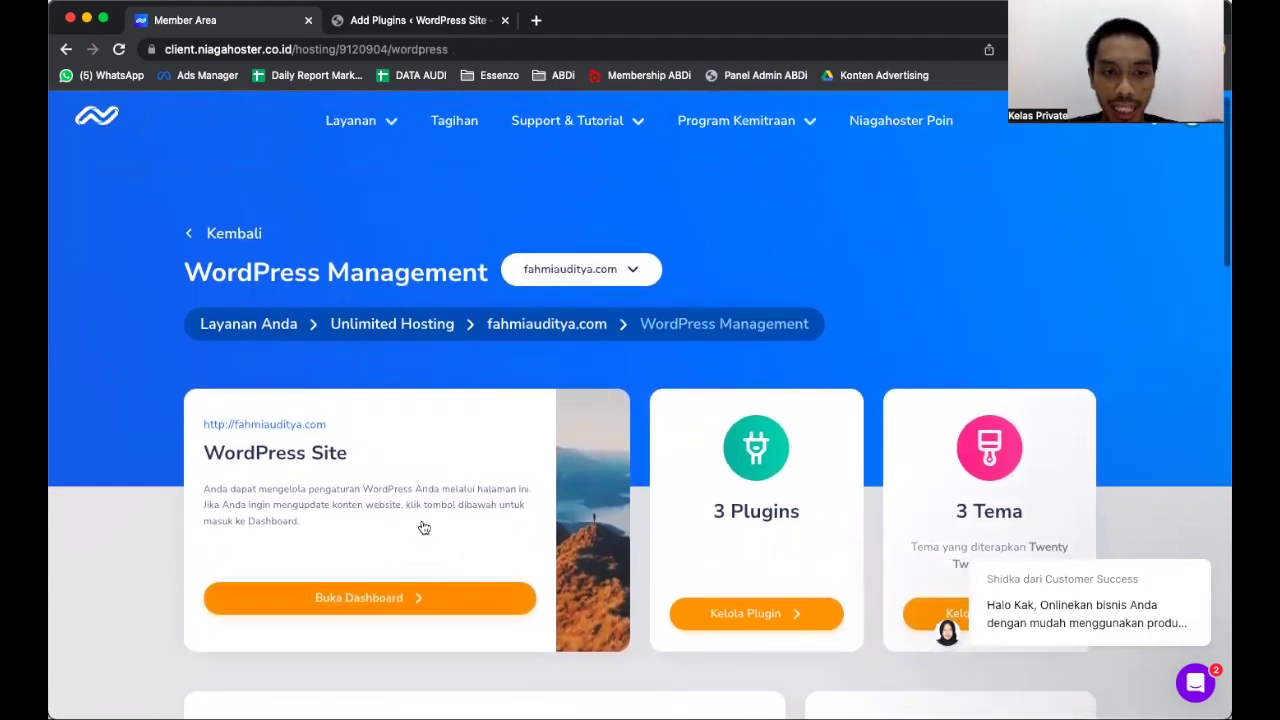
{"action": "left_click", "coordinate": [354, 600]}
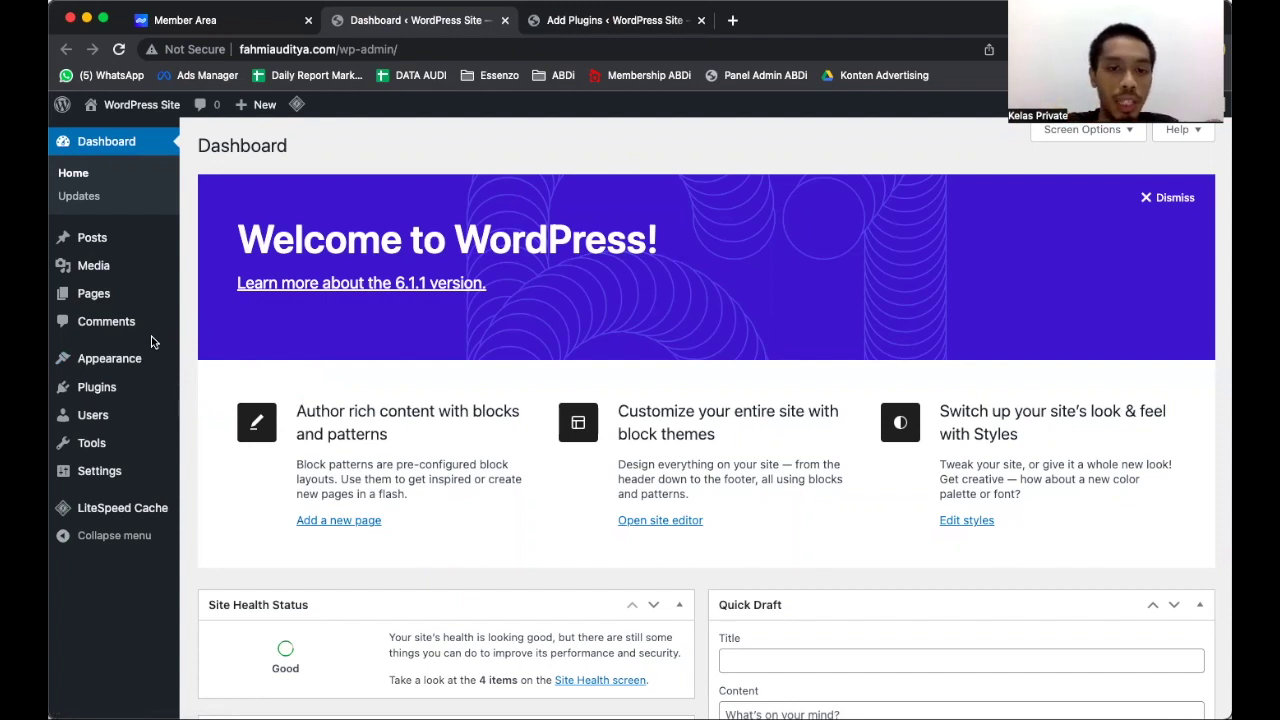
Go to the page for adding new plugins and search for "elementor".
{"action": "mouse_move", "coordinate": [108, 414]}
{"action": "mouse_move", "coordinate": [118, 390]}
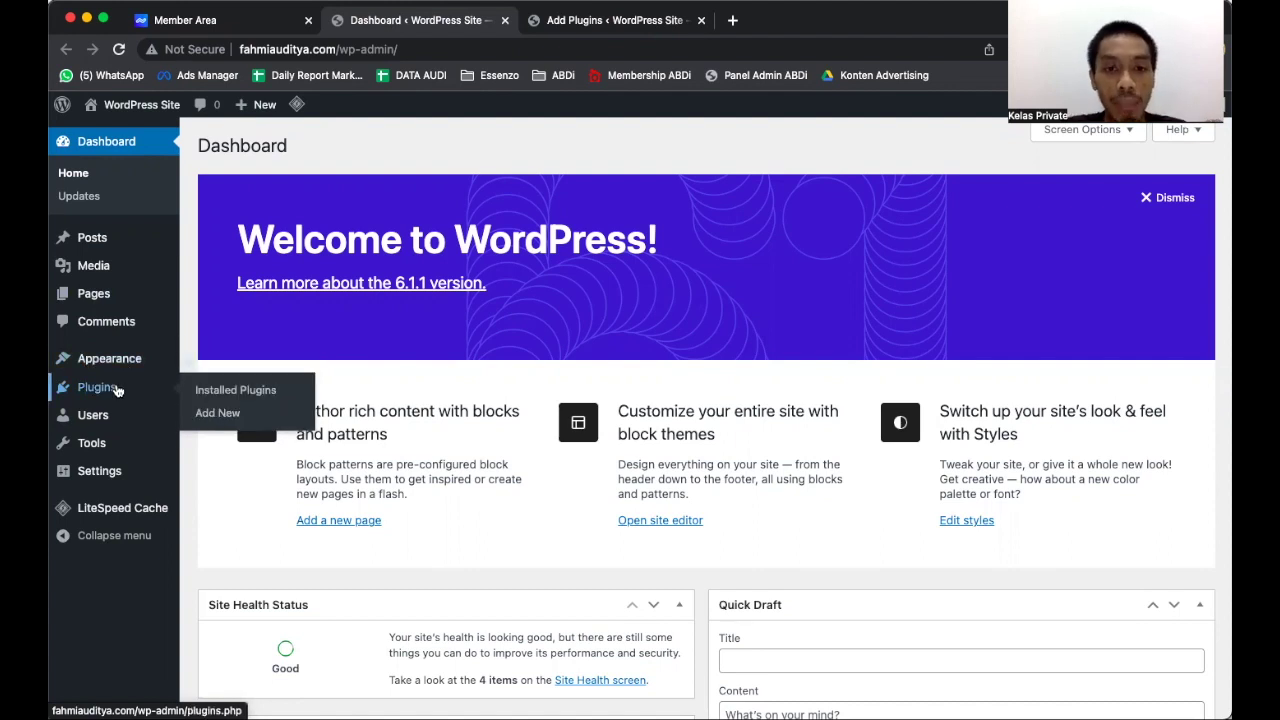
{"action": "mouse_move", "coordinate": [70, 389]}
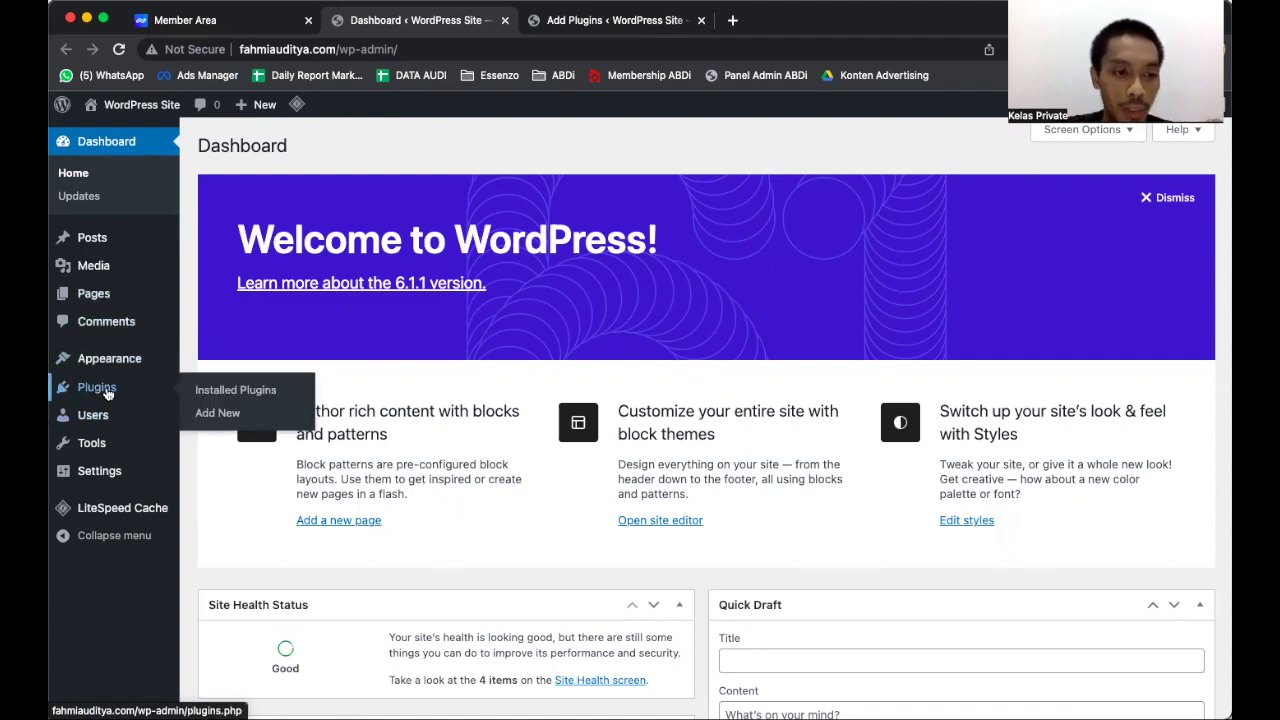
{"action": "left_click", "coordinate": [218, 414]}
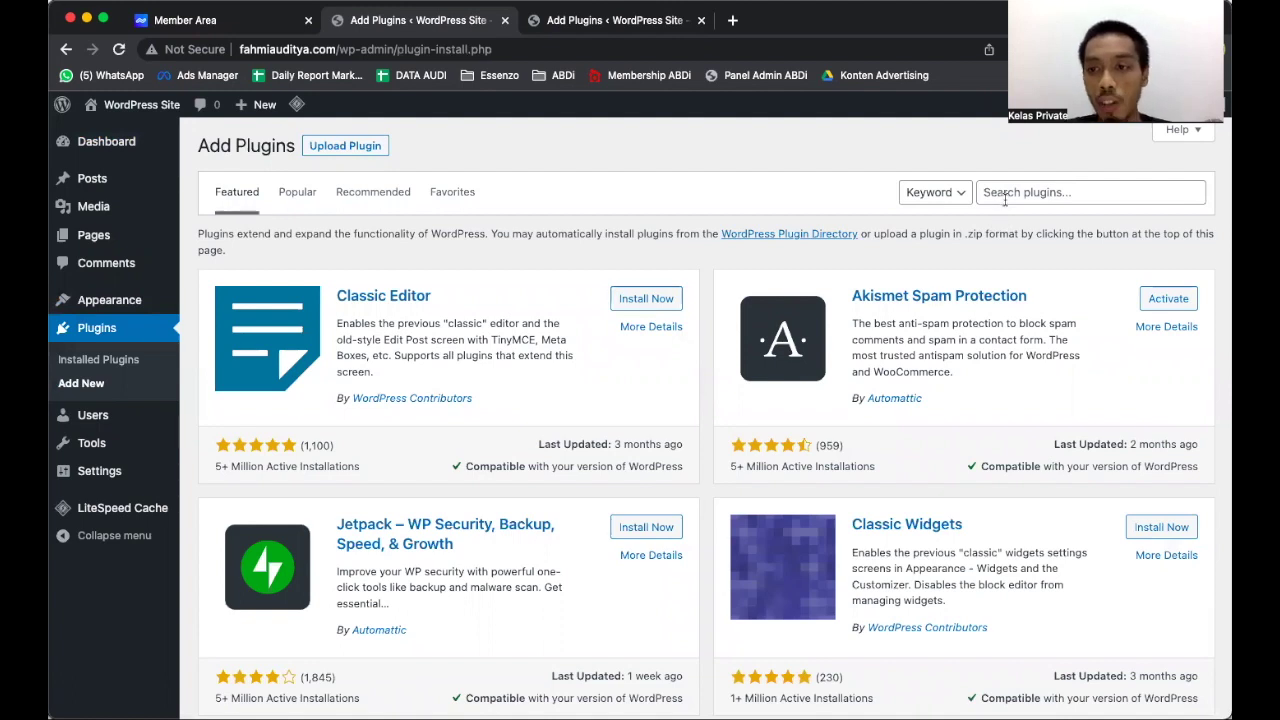
{"action": "left_click", "coordinate": [1003, 193]}
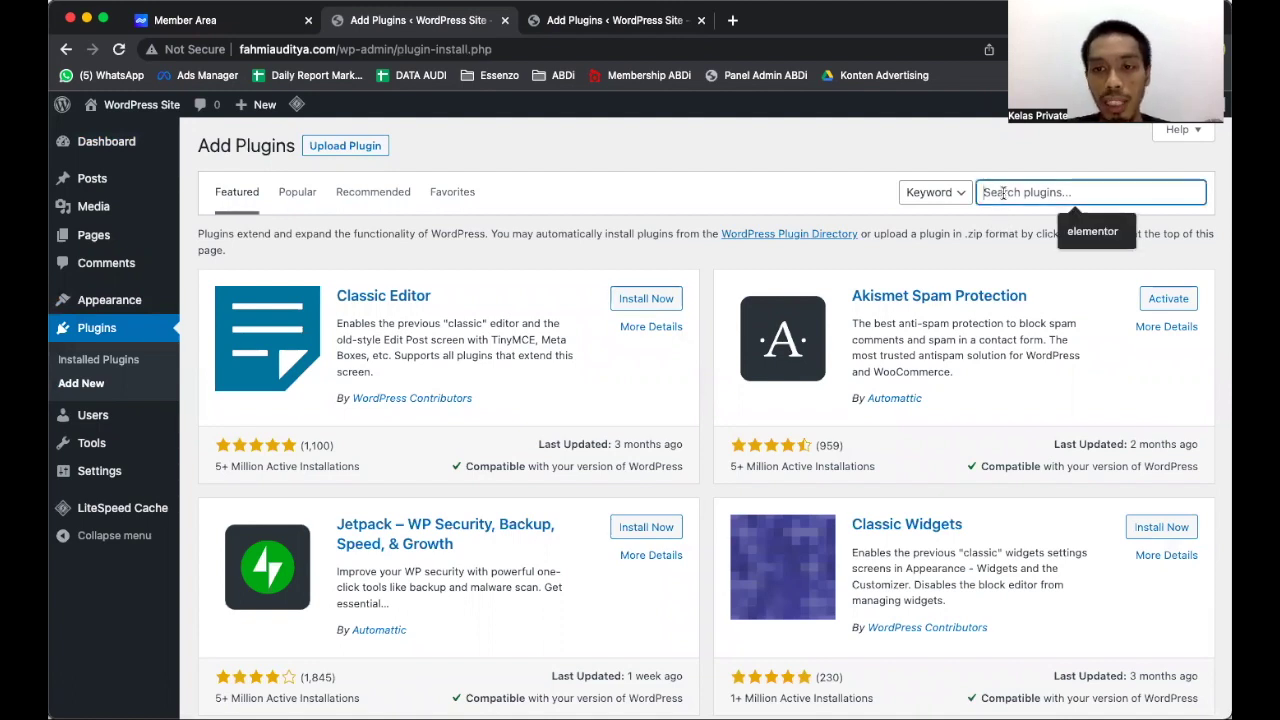
{"action": "type", "text": "element"}
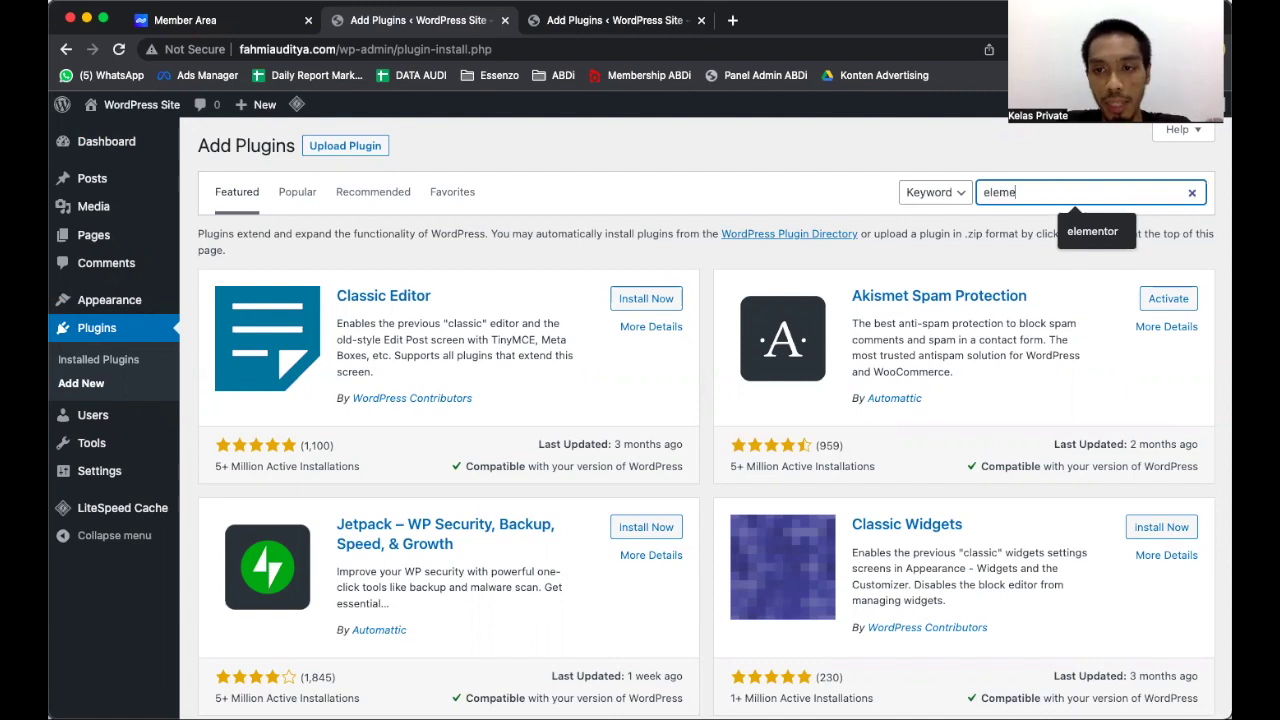
{"action": "type", "text": "or"}
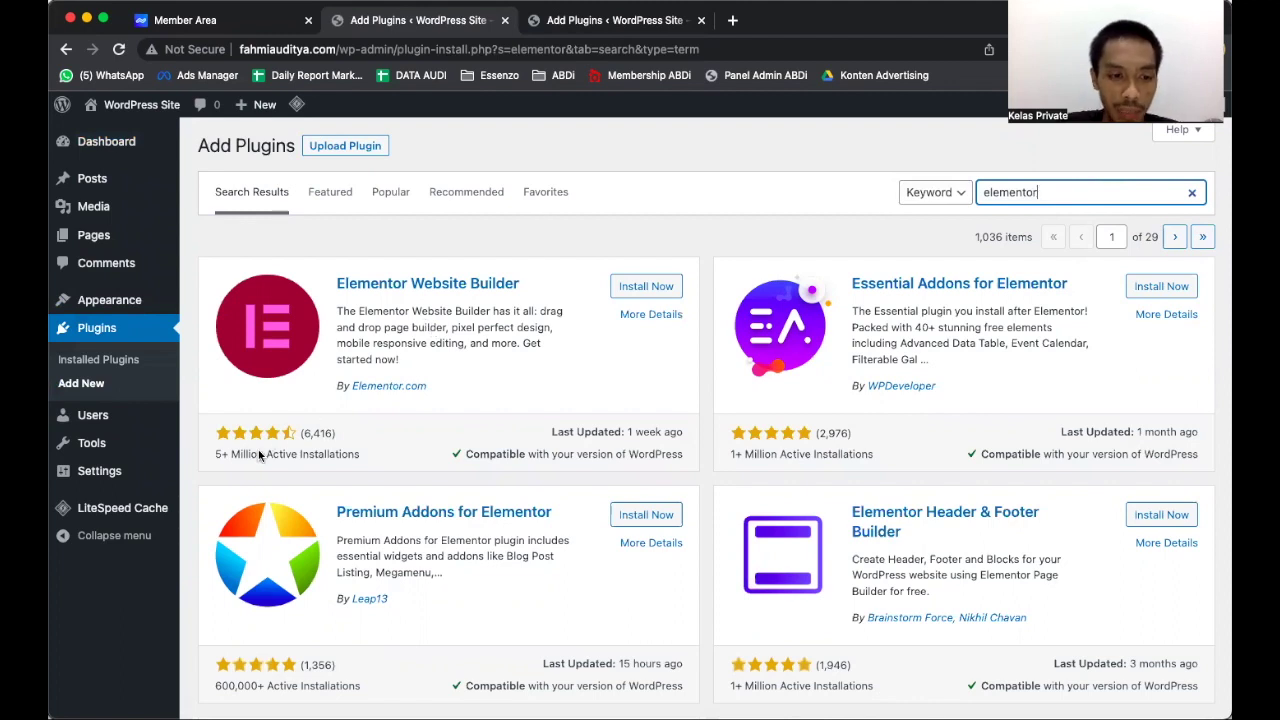
Install and activate the Elementor Website Builder plugin.
{"action": "left_click", "coordinate": [639, 286]}
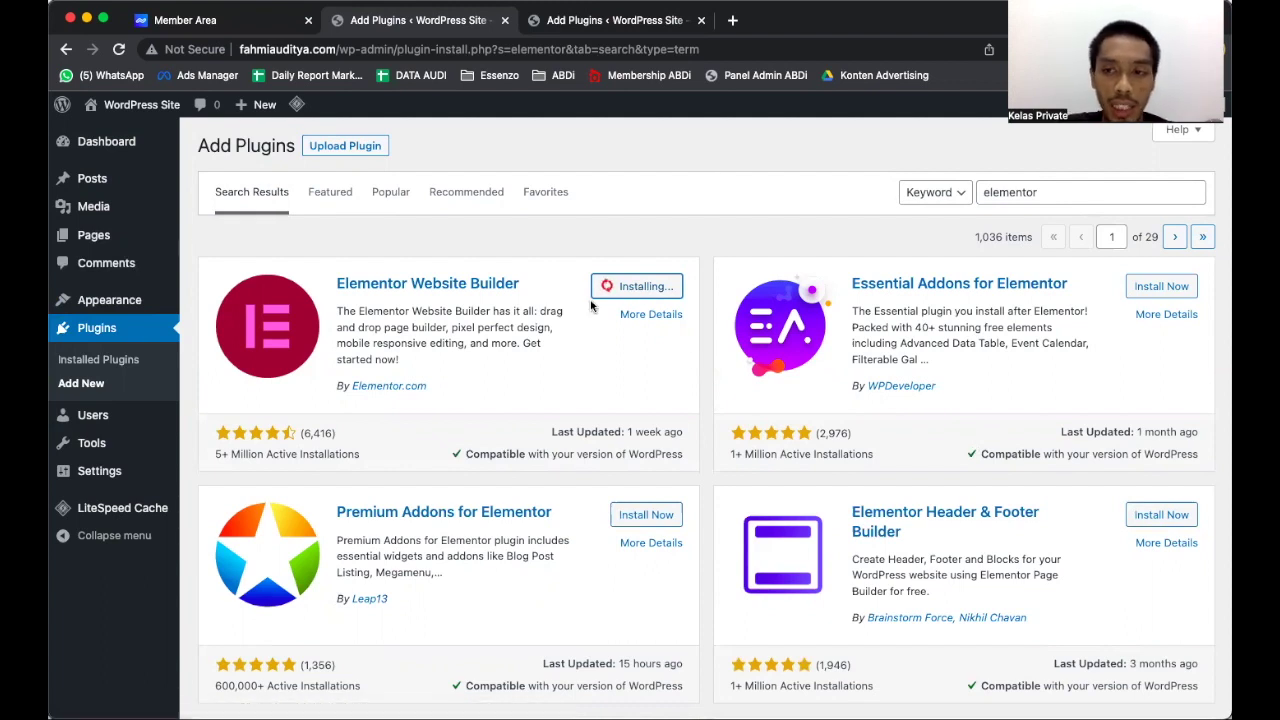
{"action": "scroll", "coordinate": [702, 433], "scroll_direction": "down", "scroll_amount": 10}
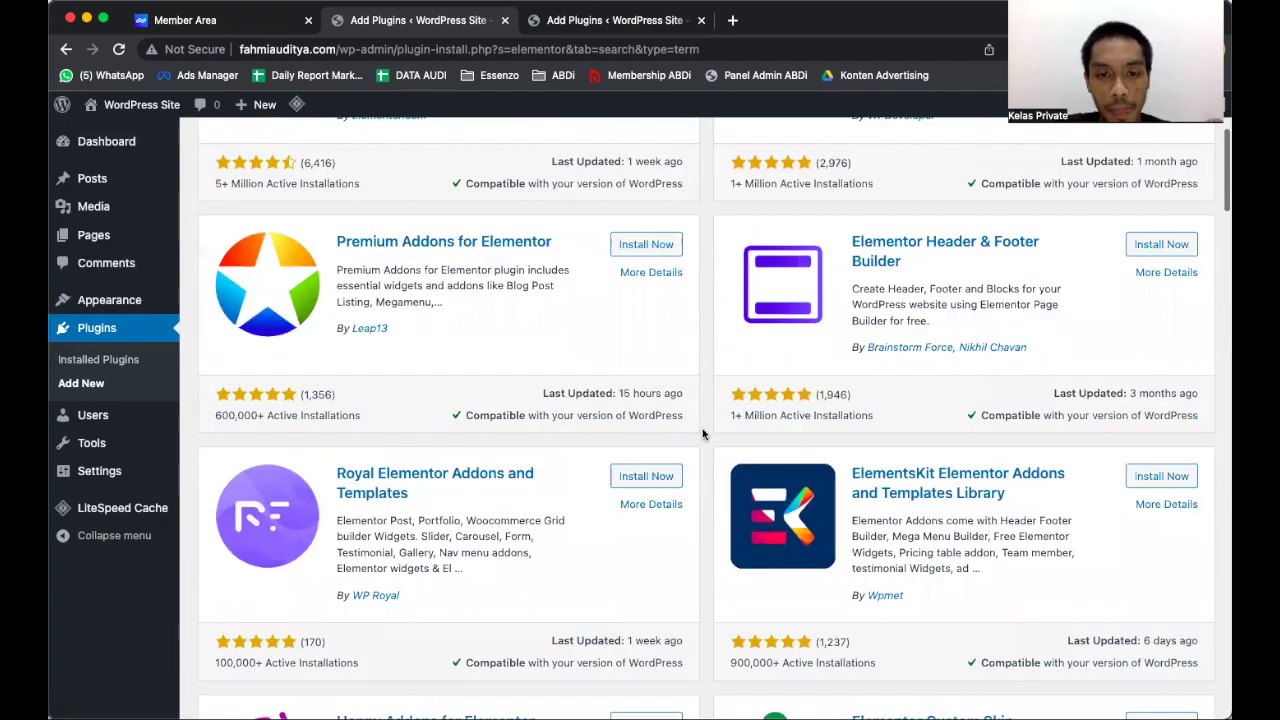
{"action": "scroll", "coordinate": [702, 428], "scroll_direction": "down", "scroll_amount": 5}
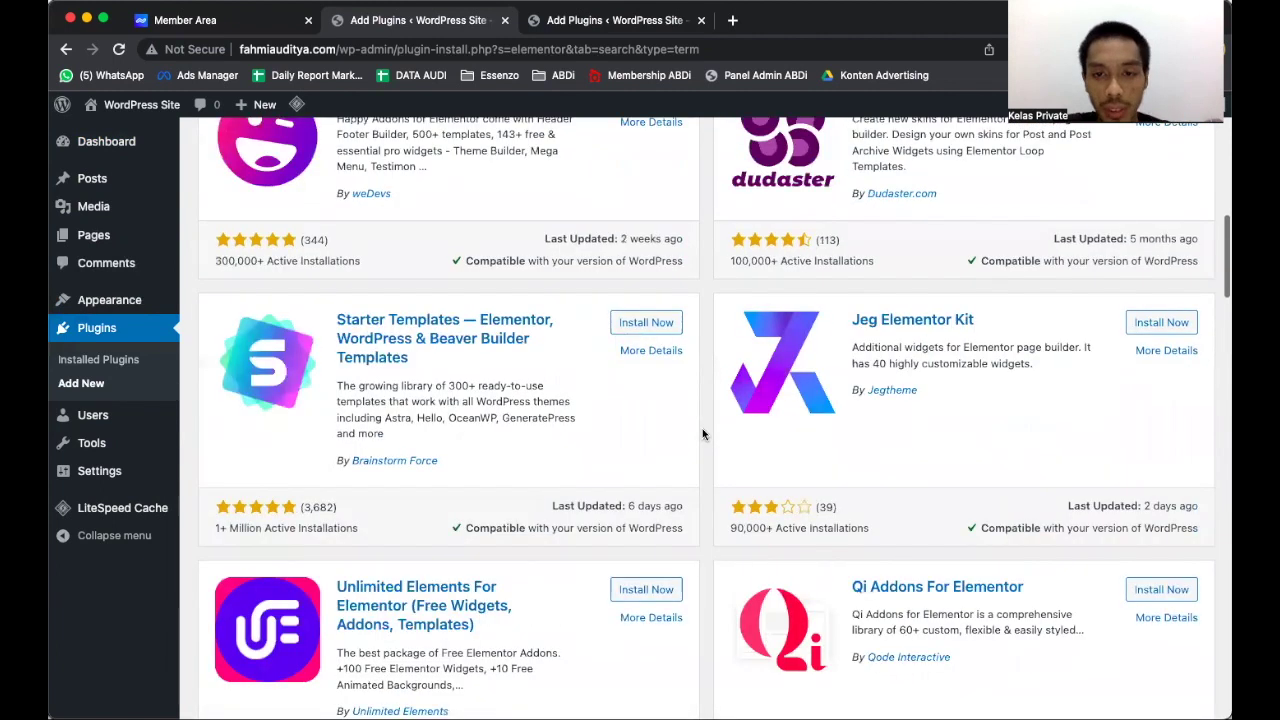
{"action": "scroll", "coordinate": [702, 428], "scroll_direction": "up", "scroll_amount": 12}
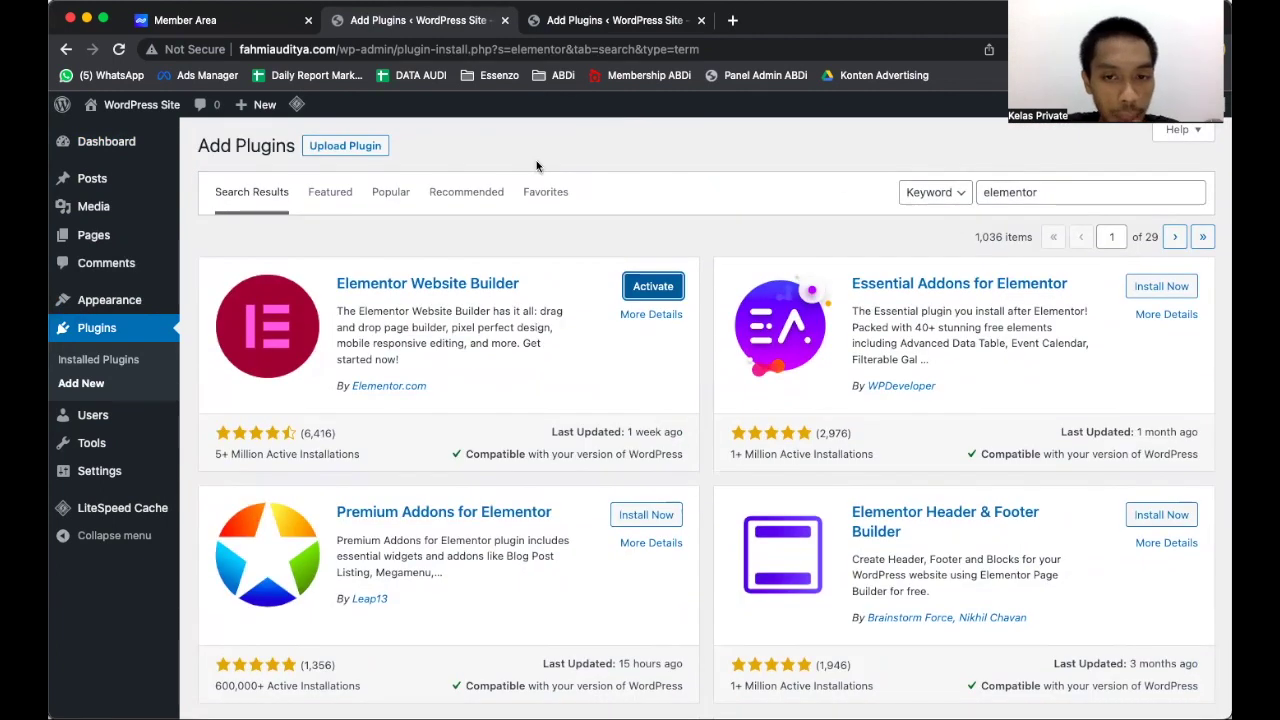
{"action": "left_click", "coordinate": [640, 290]}
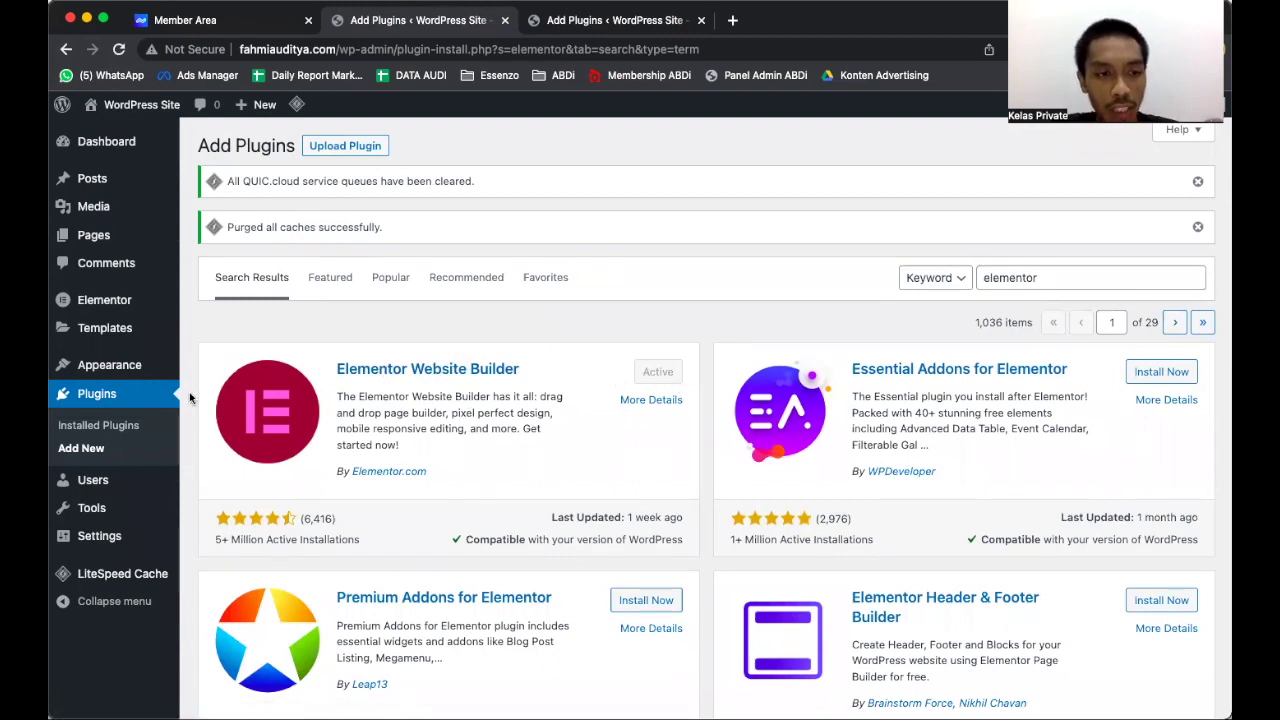
{"action": "mouse_move", "coordinate": [117, 246]}
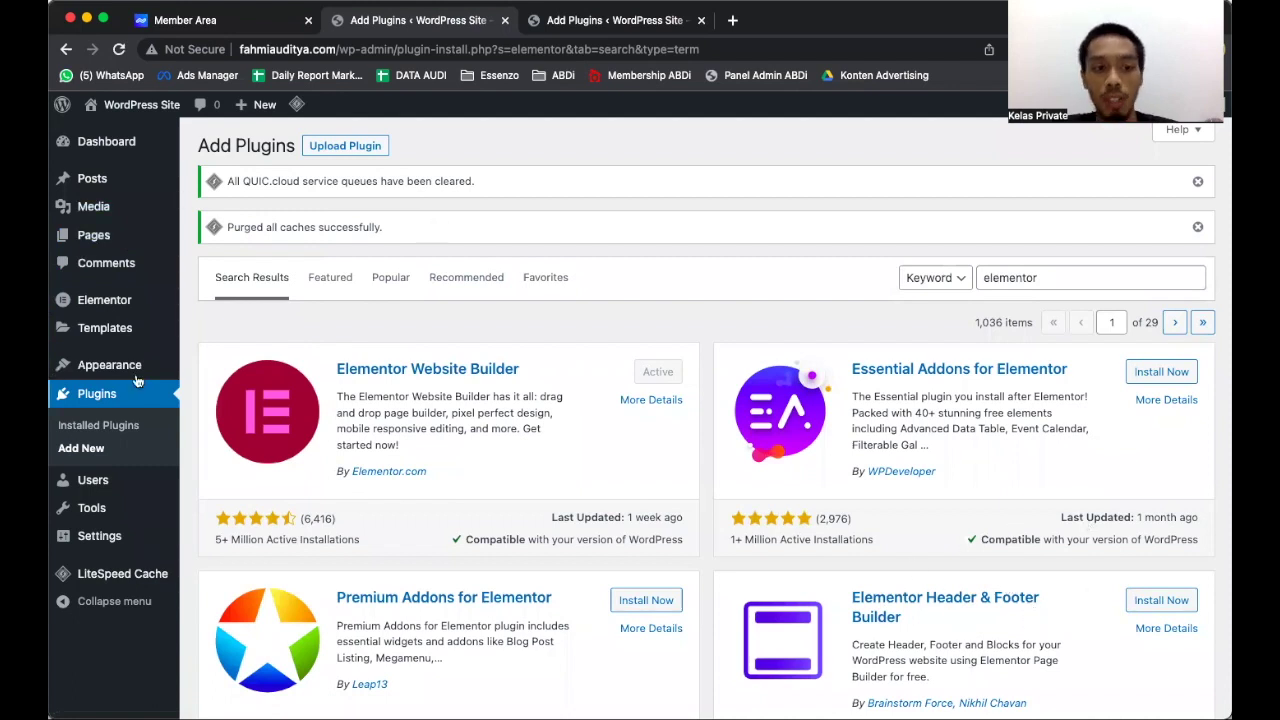
Open the list of all pages, add a new page and open it in the Elementor editor.
{"action": "mouse_move", "coordinate": [130, 365]}
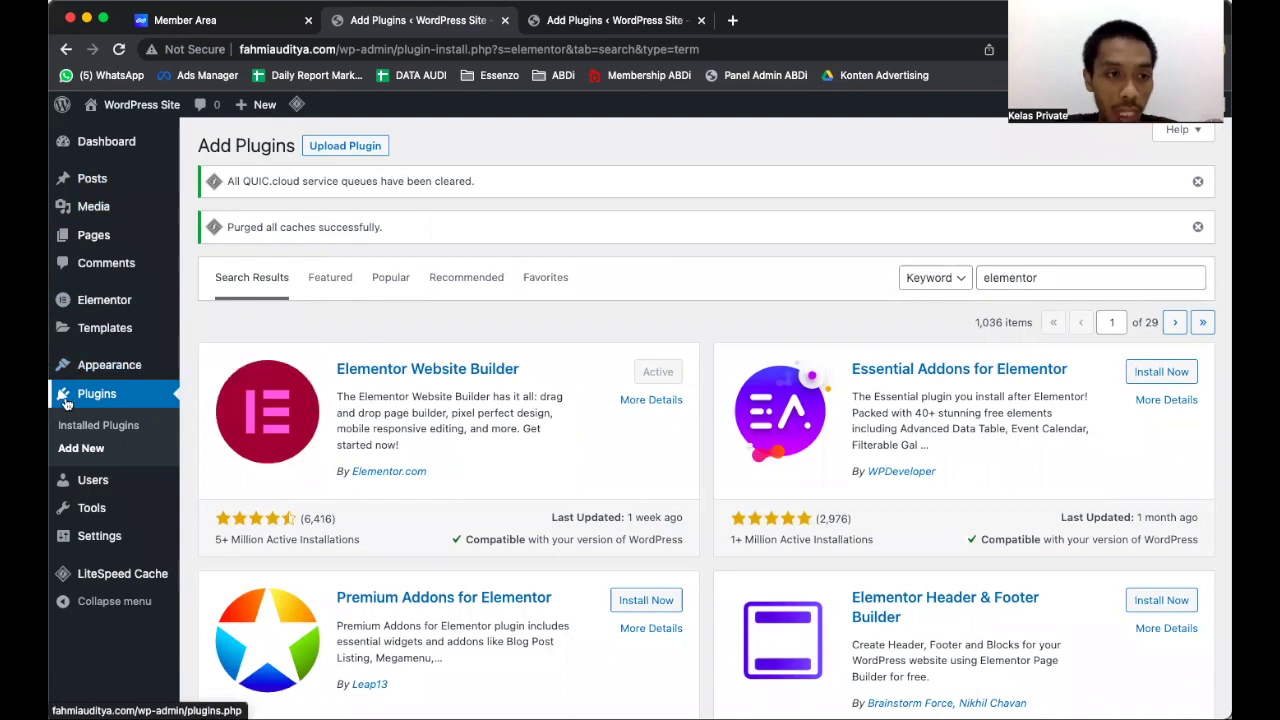
{"action": "mouse_move", "coordinate": [115, 178]}
{"action": "mouse_move", "coordinate": [110, 249]}
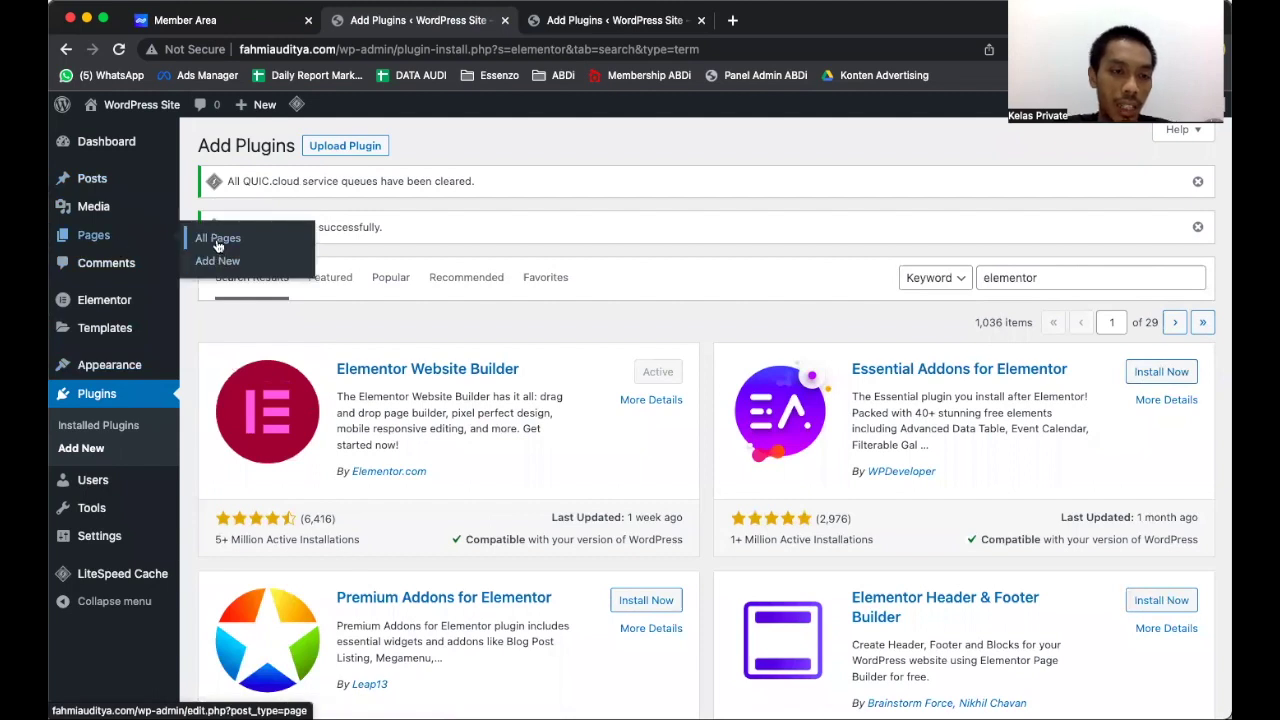
{"action": "left_click", "coordinate": [217, 240]}
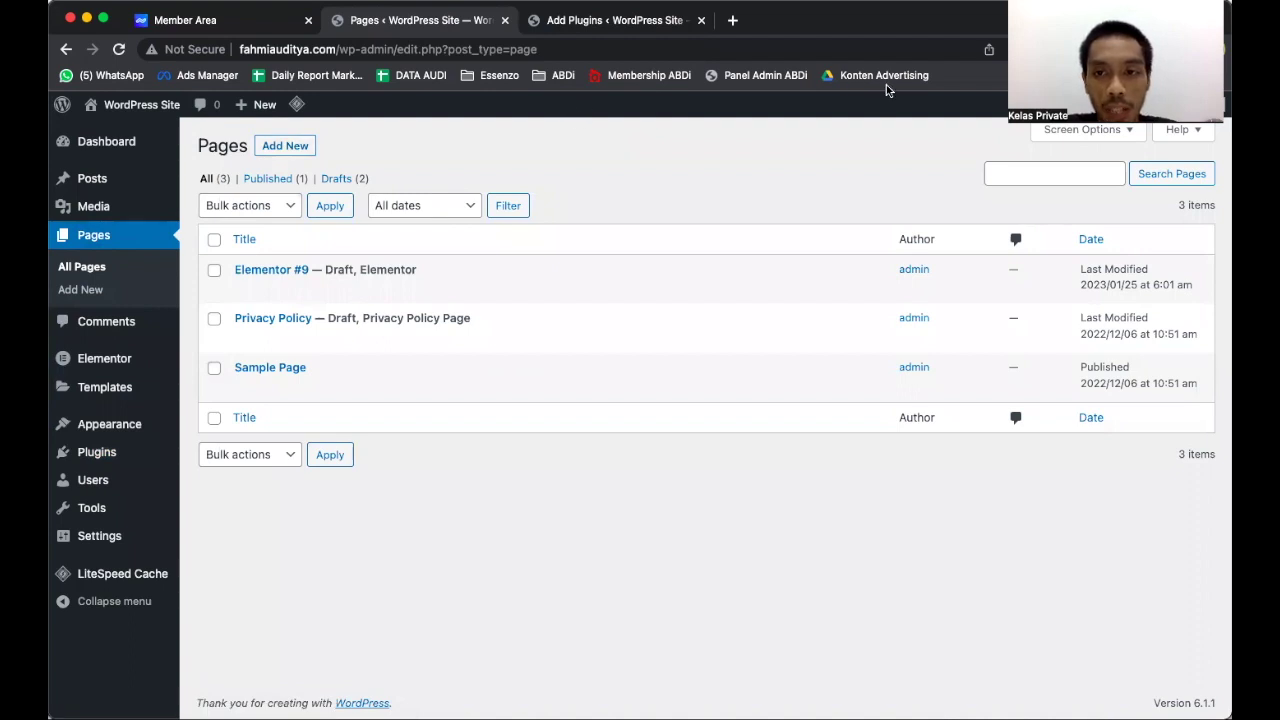
{"action": "left_click", "coordinate": [285, 147]}
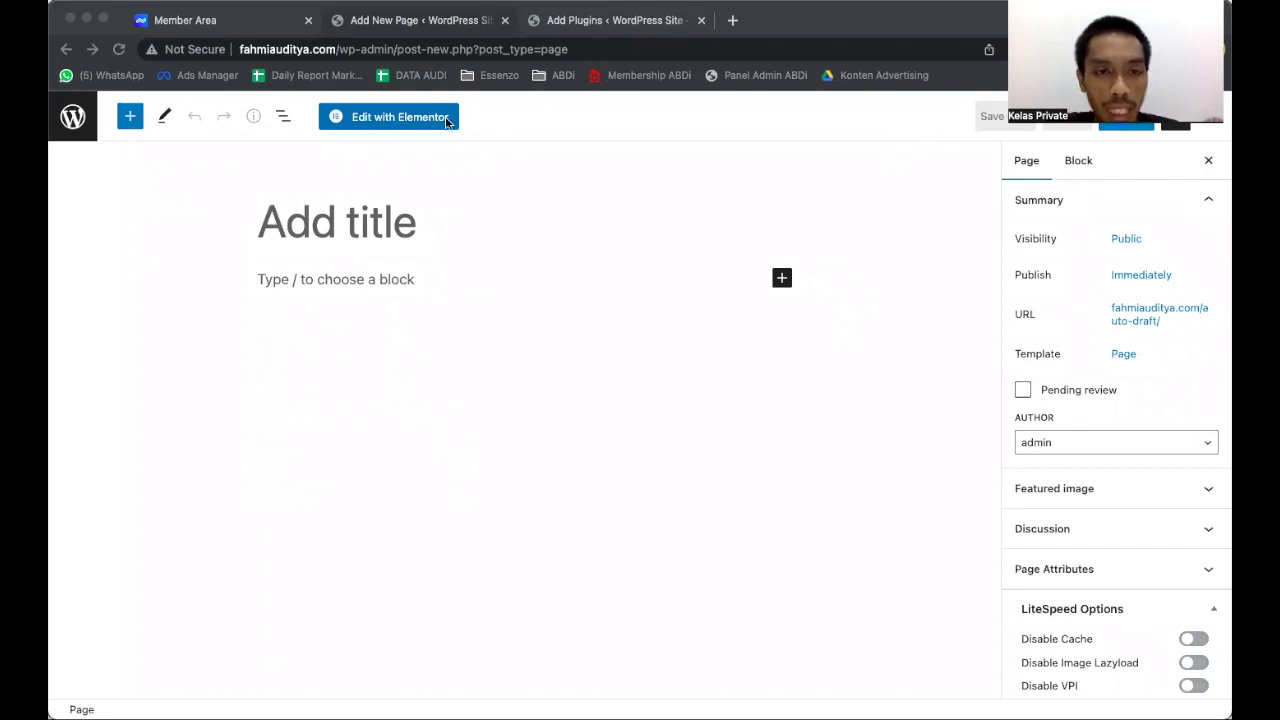
{"action": "left_click", "coordinate": [393, 117]}
{"action": "left_click", "coordinate": [393, 117]}
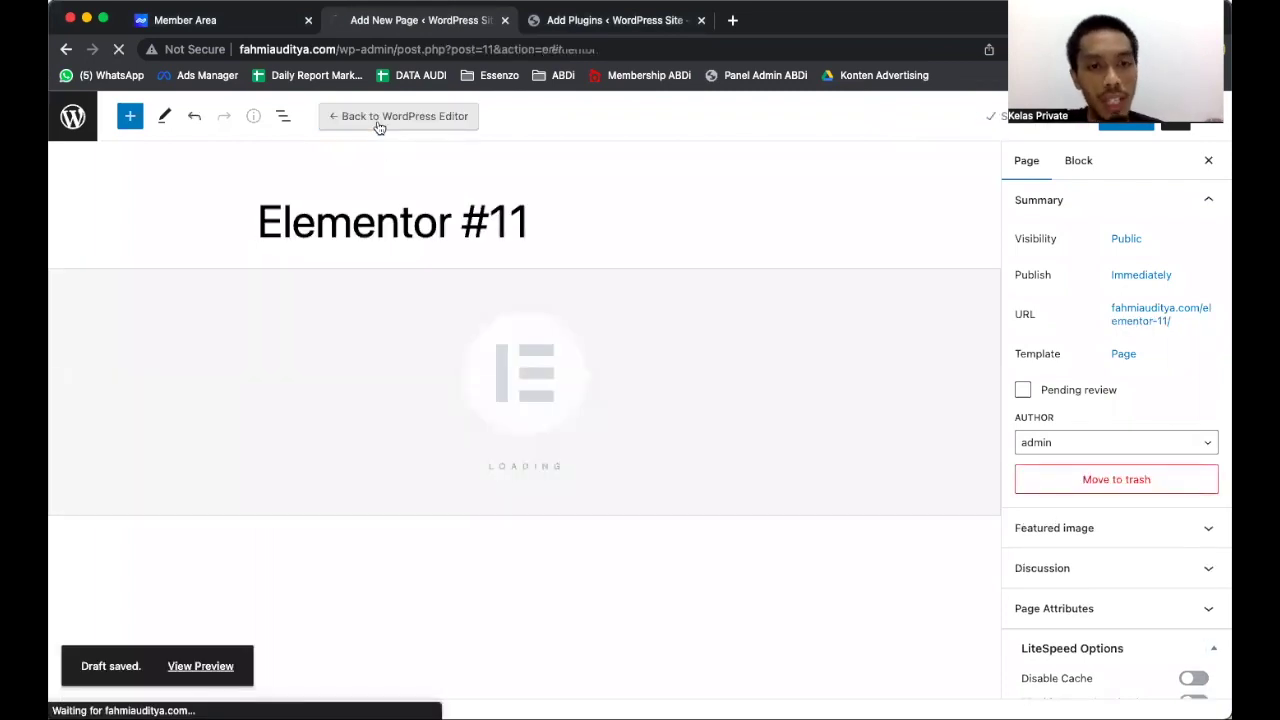
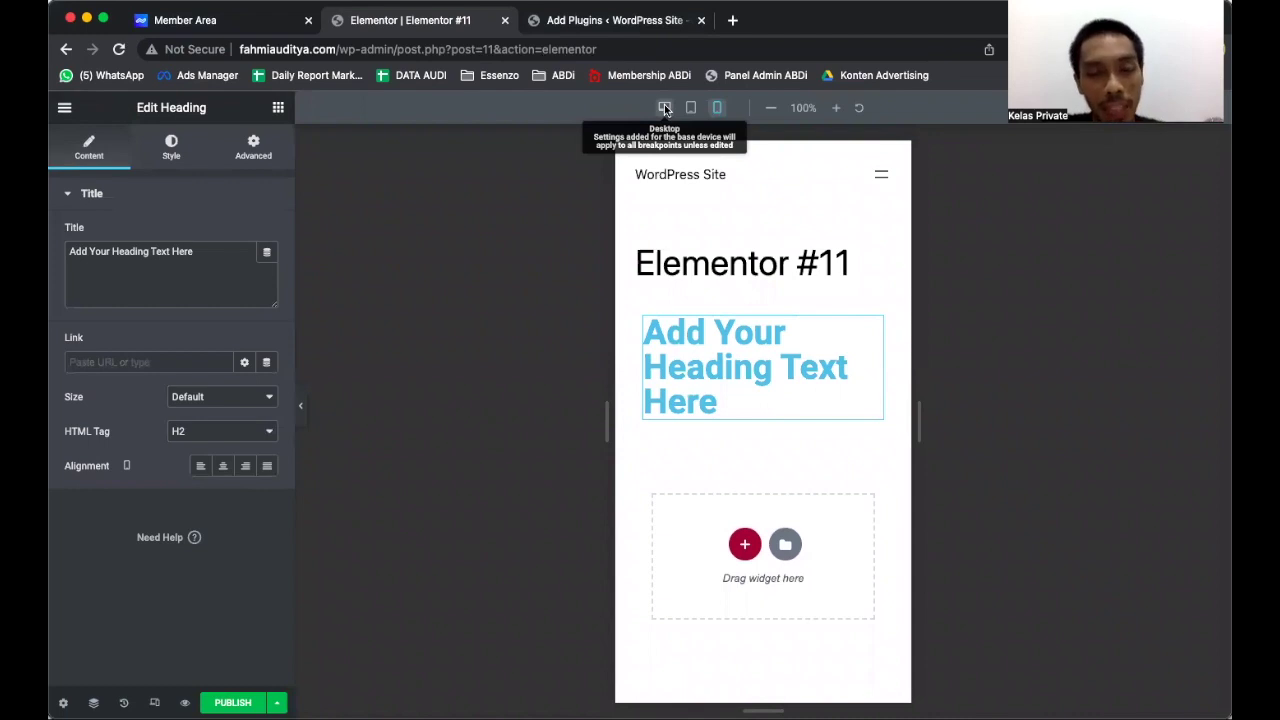
Compare how the page heading looks in the desktop and mobile previews, finishing in the desktop view.
{"action": "left_click", "coordinate": [665, 108]}
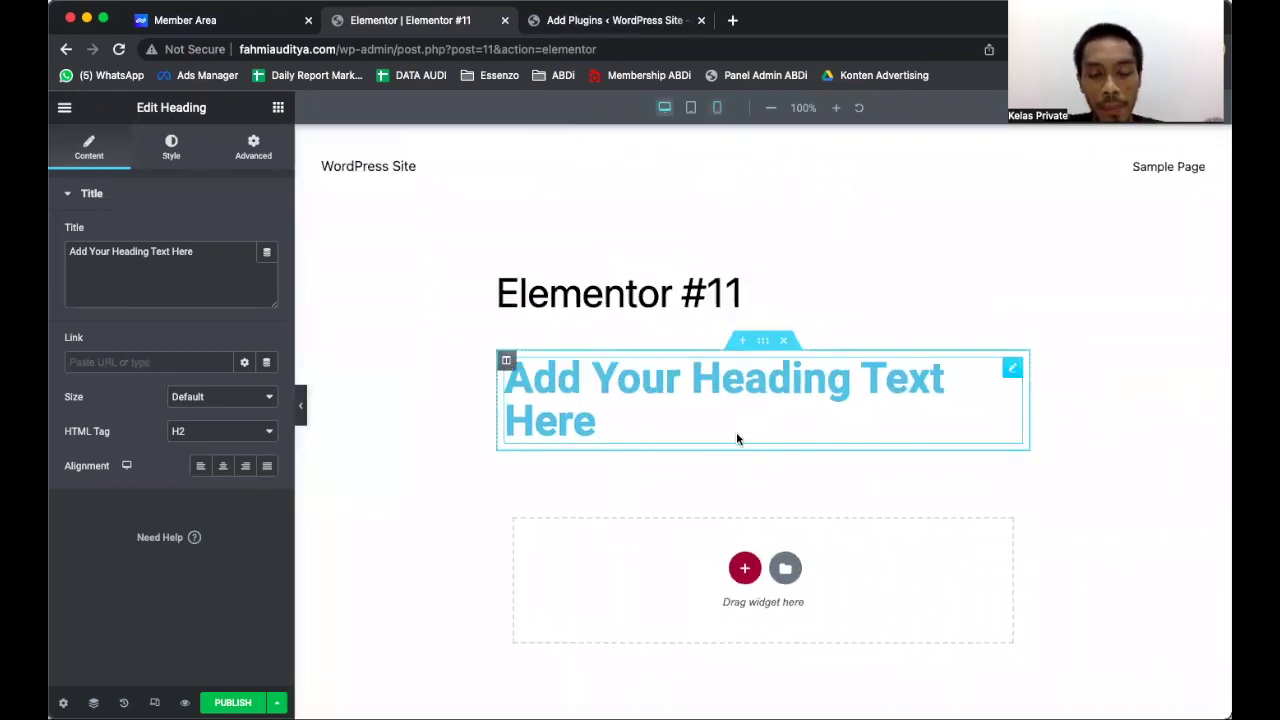
{"action": "scroll", "coordinate": [736, 438], "scroll_direction": "down", "scroll_amount": 1}
{"action": "scroll", "coordinate": [736, 438], "scroll_direction": "up", "scroll_amount": 1}
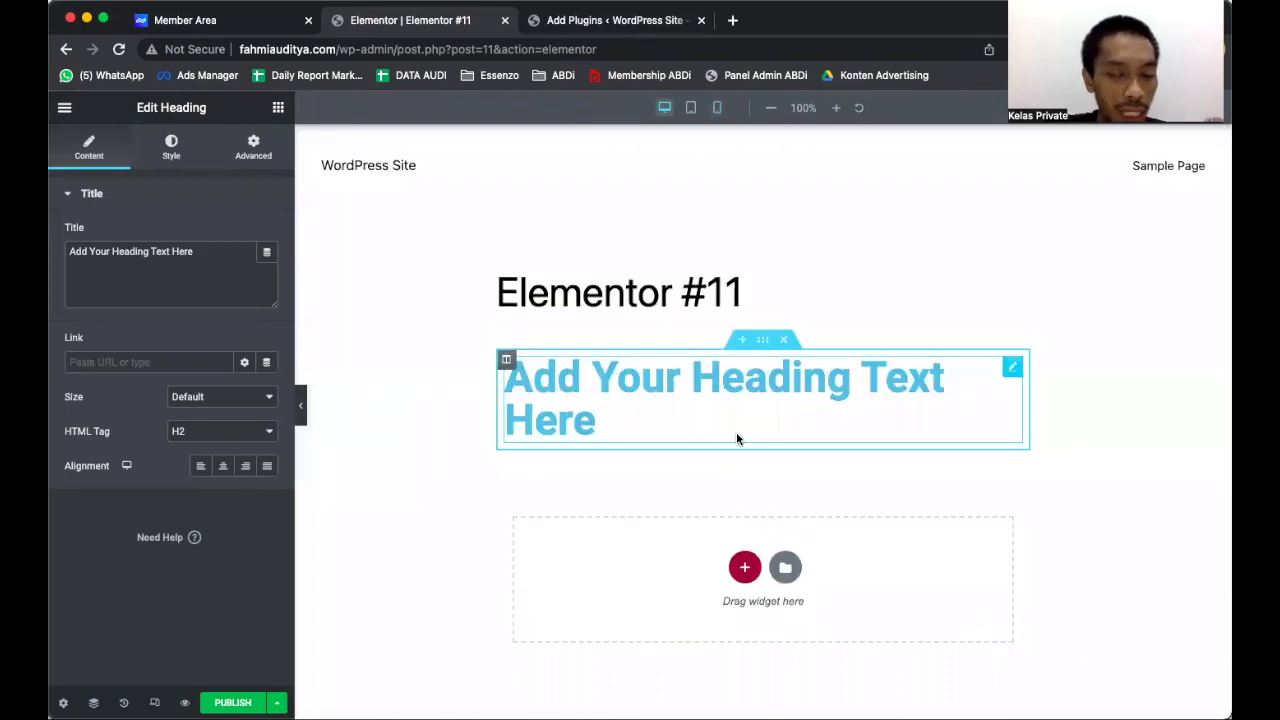
{"action": "left_click", "coordinate": [717, 108]}
{"action": "left_click", "coordinate": [665, 108]}
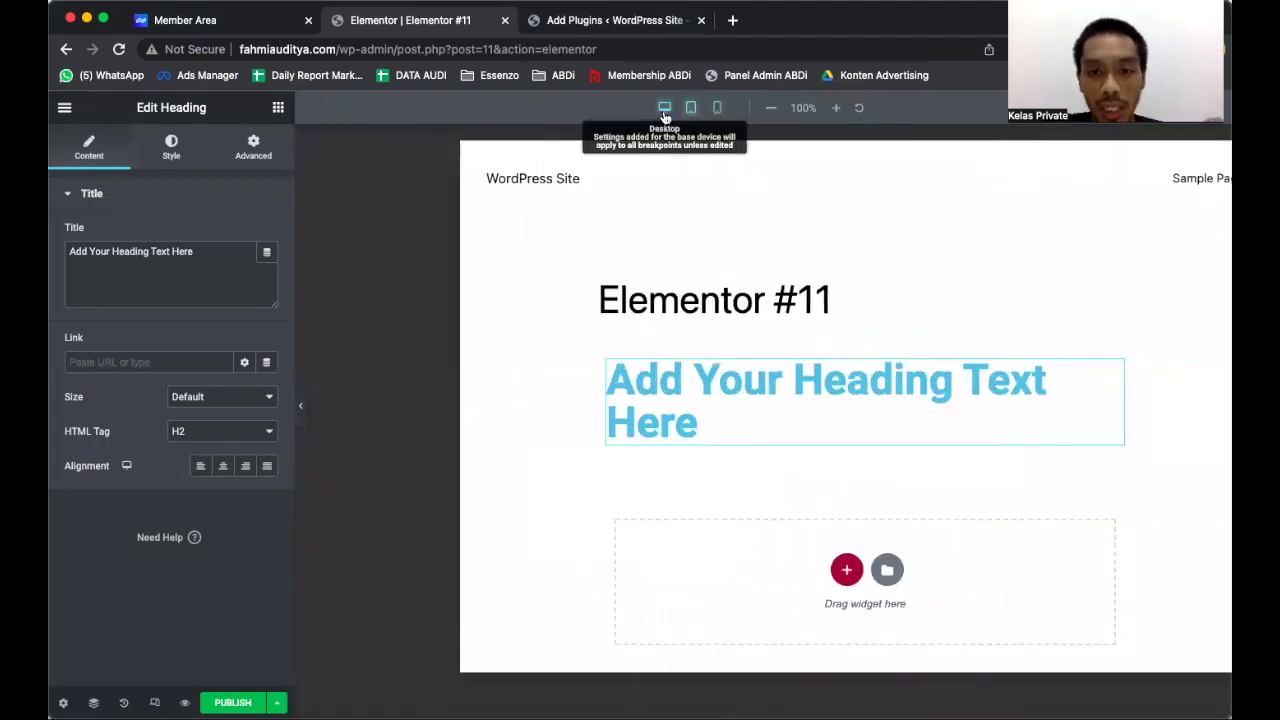
{"action": "left_click", "coordinate": [717, 110]}
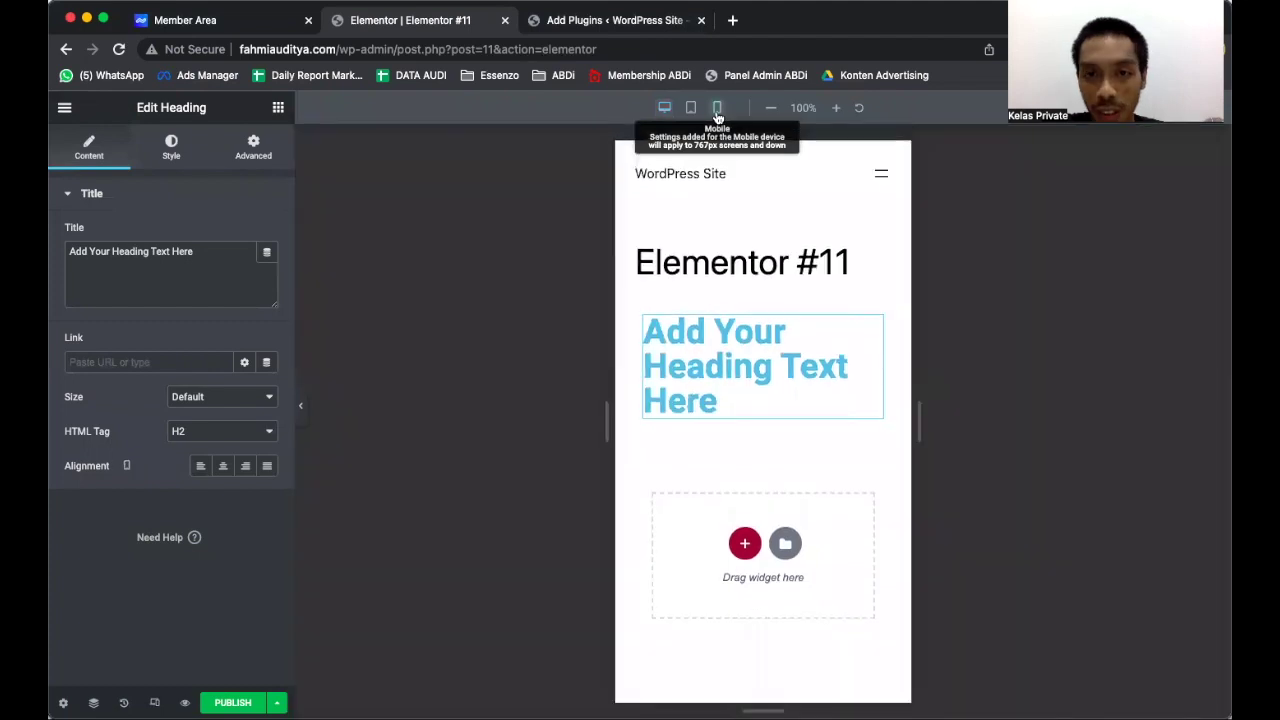
{"action": "left_click", "coordinate": [665, 108]}
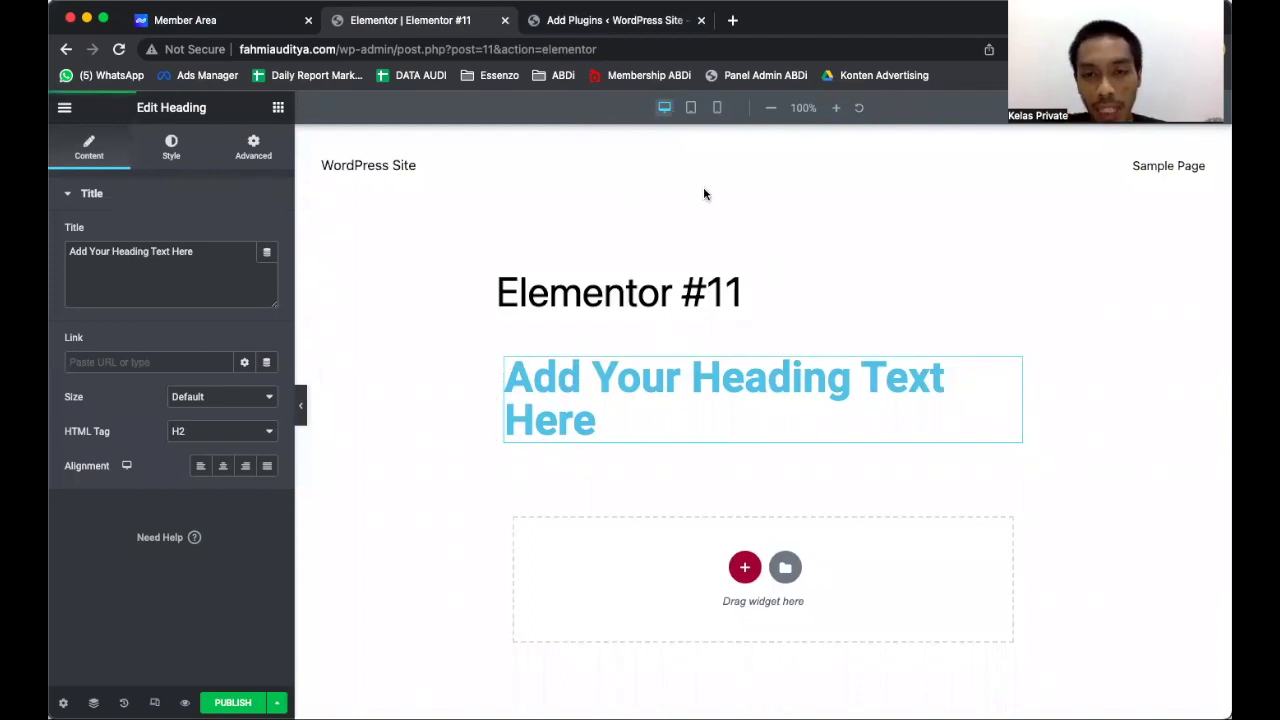
{"action": "left_click", "coordinate": [718, 108]}
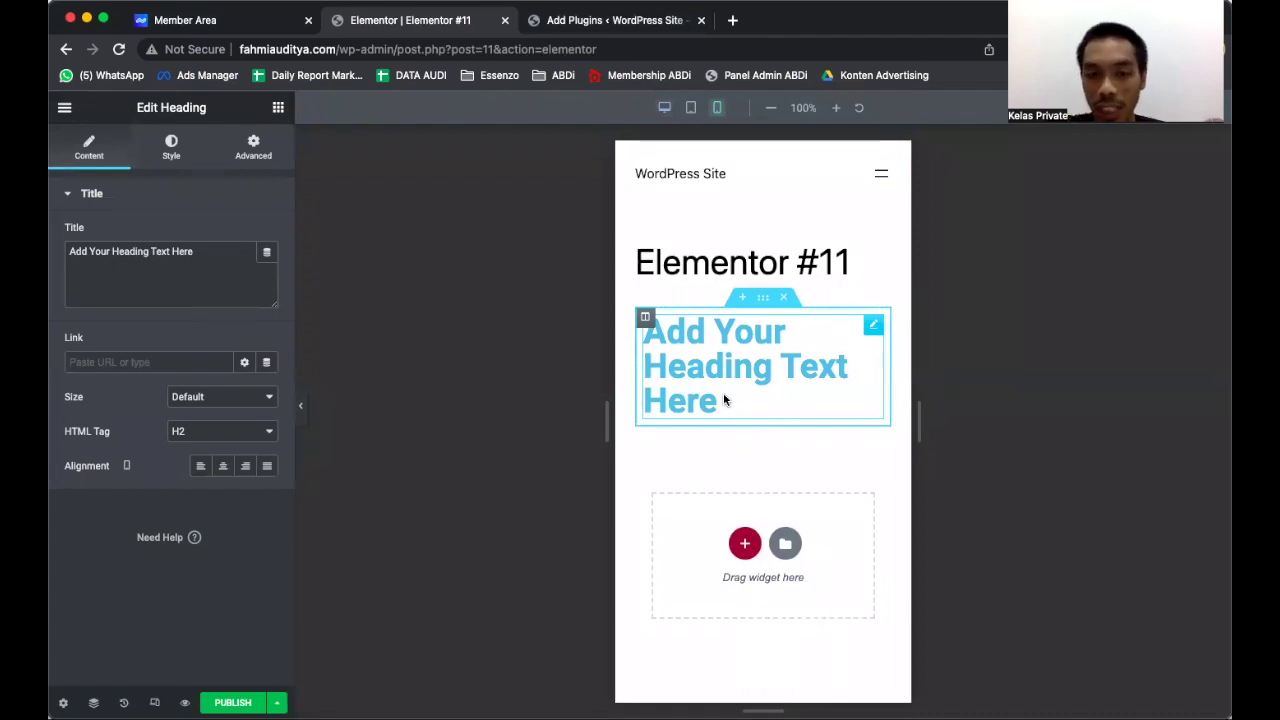
{"action": "left_click", "coordinate": [665, 108]}
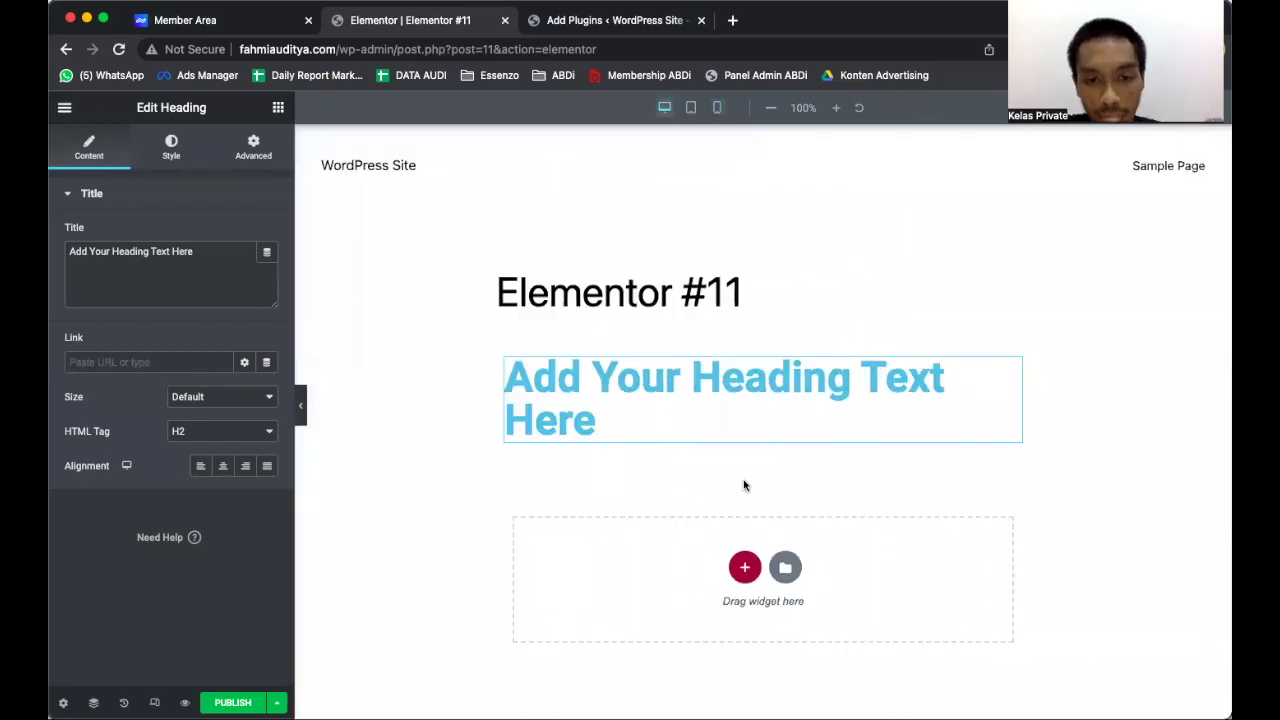
Look through the available Basic and Pro widgets in the Elementor widget list.
{"action": "left_click", "coordinate": [277, 110]}
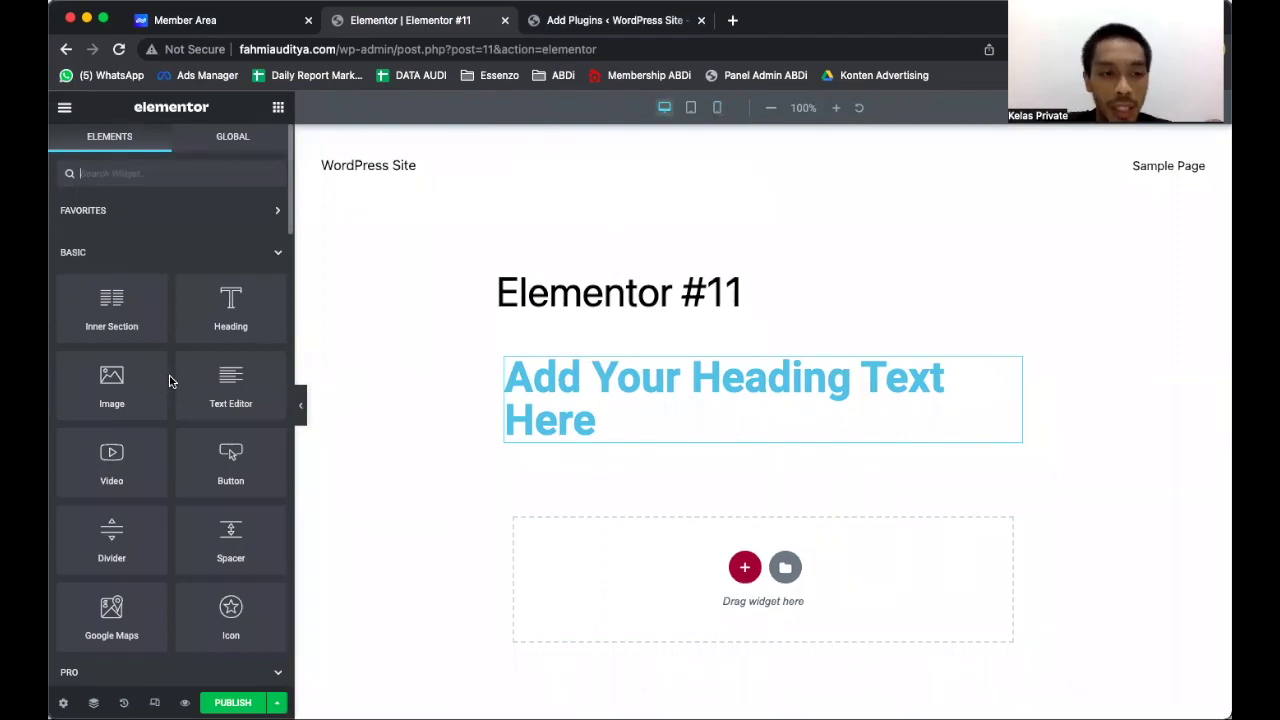
{"action": "scroll", "coordinate": [201, 491], "scroll_direction": "down", "scroll_amount": 8}
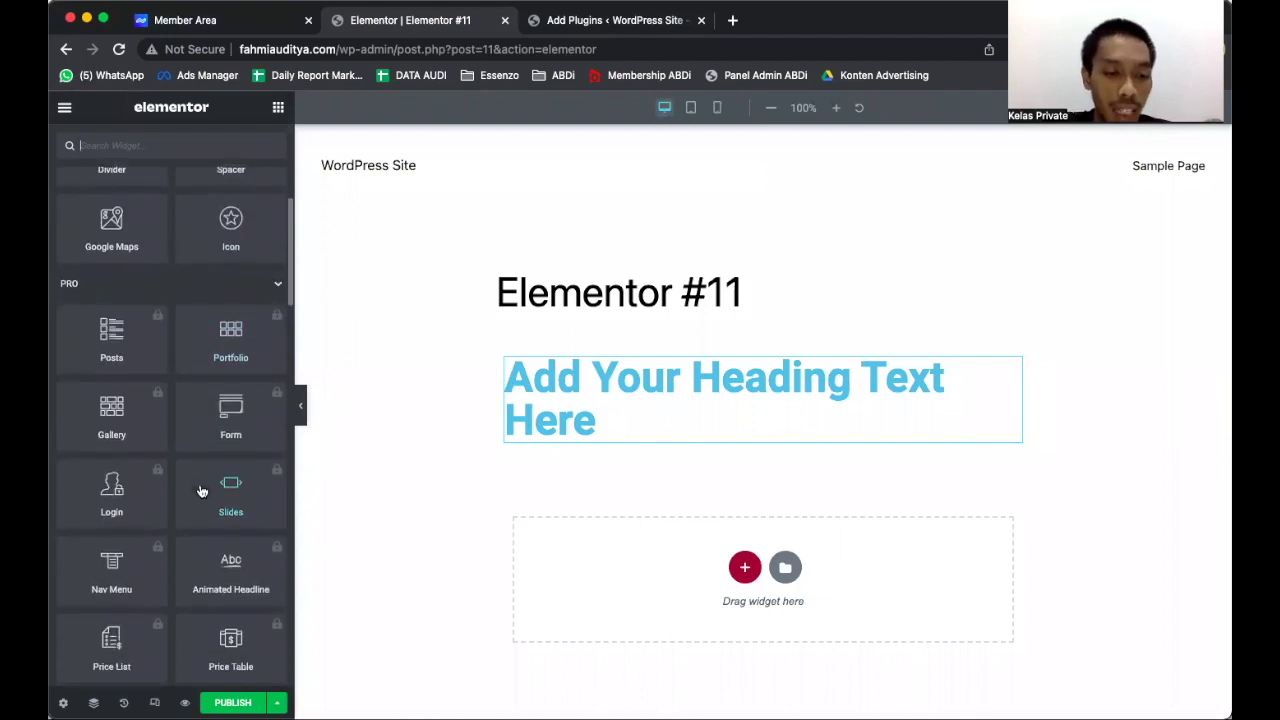
{"action": "scroll", "coordinate": [201, 491], "scroll_direction": "down", "scroll_amount": 6}
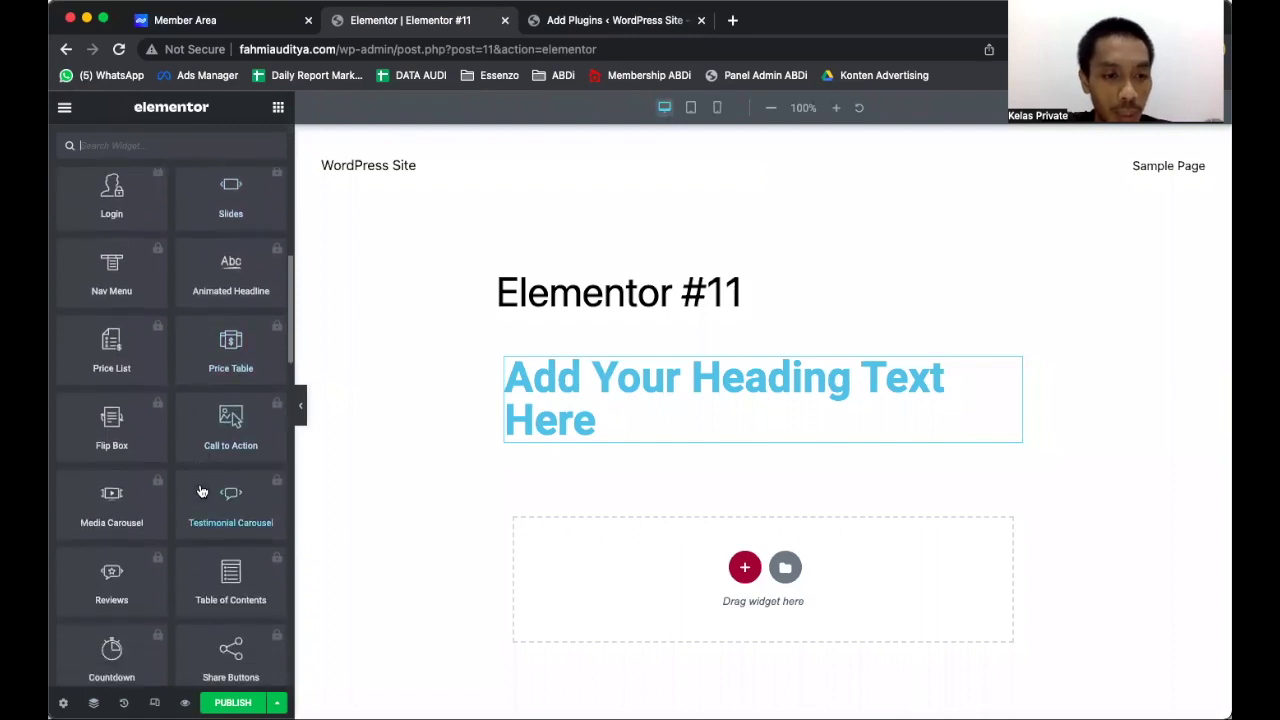
{"action": "scroll", "coordinate": [201, 491], "scroll_direction": "down", "scroll_amount": 2}
{"action": "scroll", "coordinate": [201, 488], "scroll_direction": "up", "scroll_amount": 15}
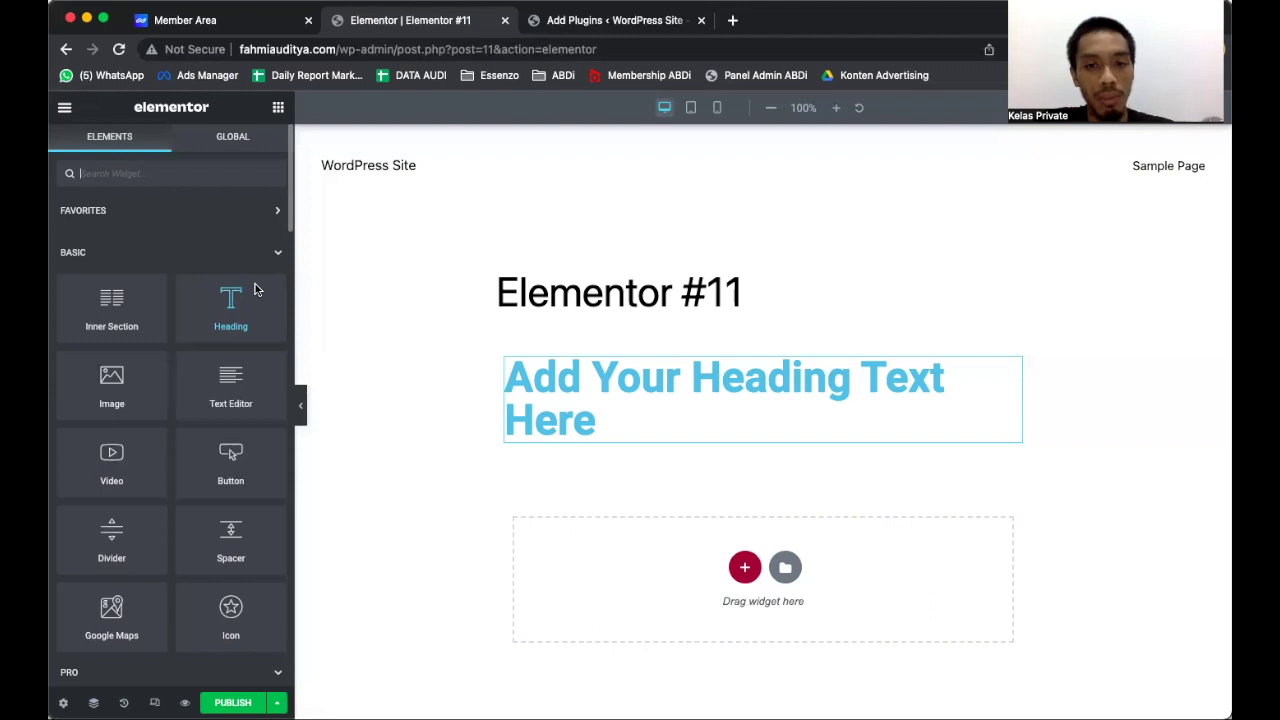
Replace the heading's placeholder text with a headline beginning "Cuma Madu Tapi Bisa Membantu".
{"action": "left_click", "coordinate": [576, 393]}
{"action": "triple_click", "coordinate": [582, 392]}
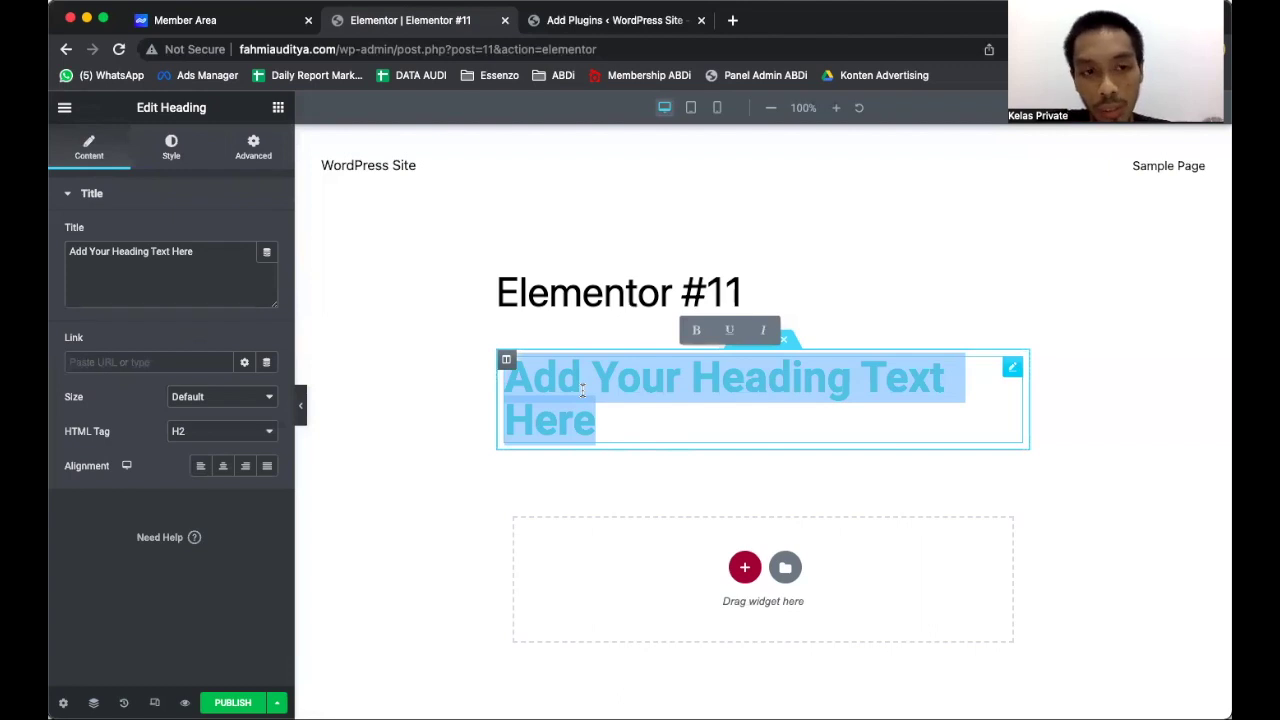
{"action": "key", "text": "BackSpace"}
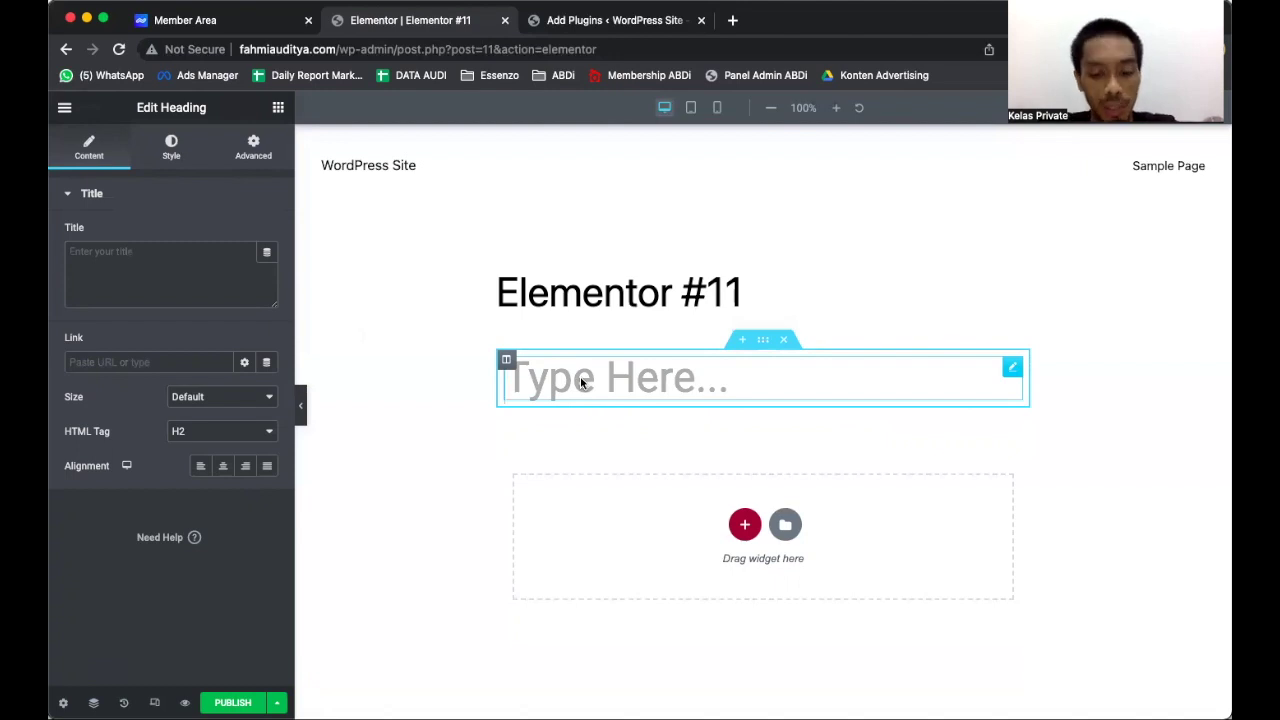
{"action": "type", "text": "Cuma Maduh"}
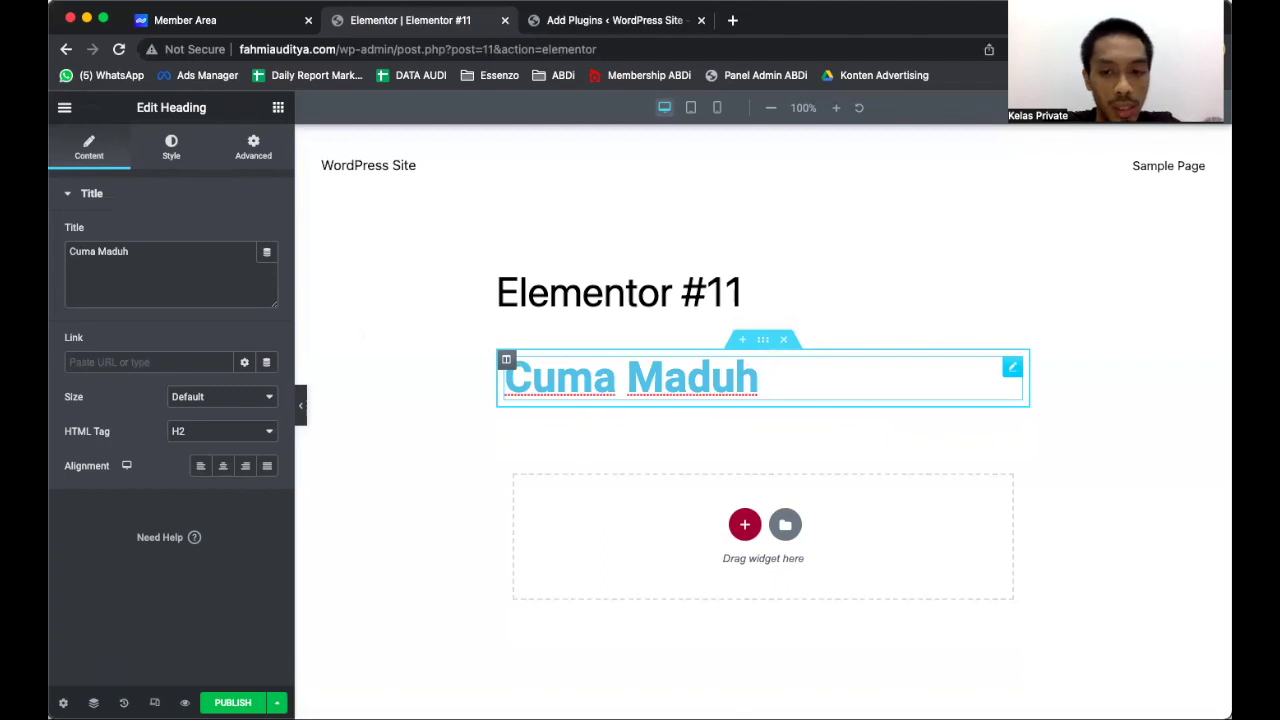
{"action": "key", "text": "BackSpace"}
{"action": "type", "text": "Tap"}
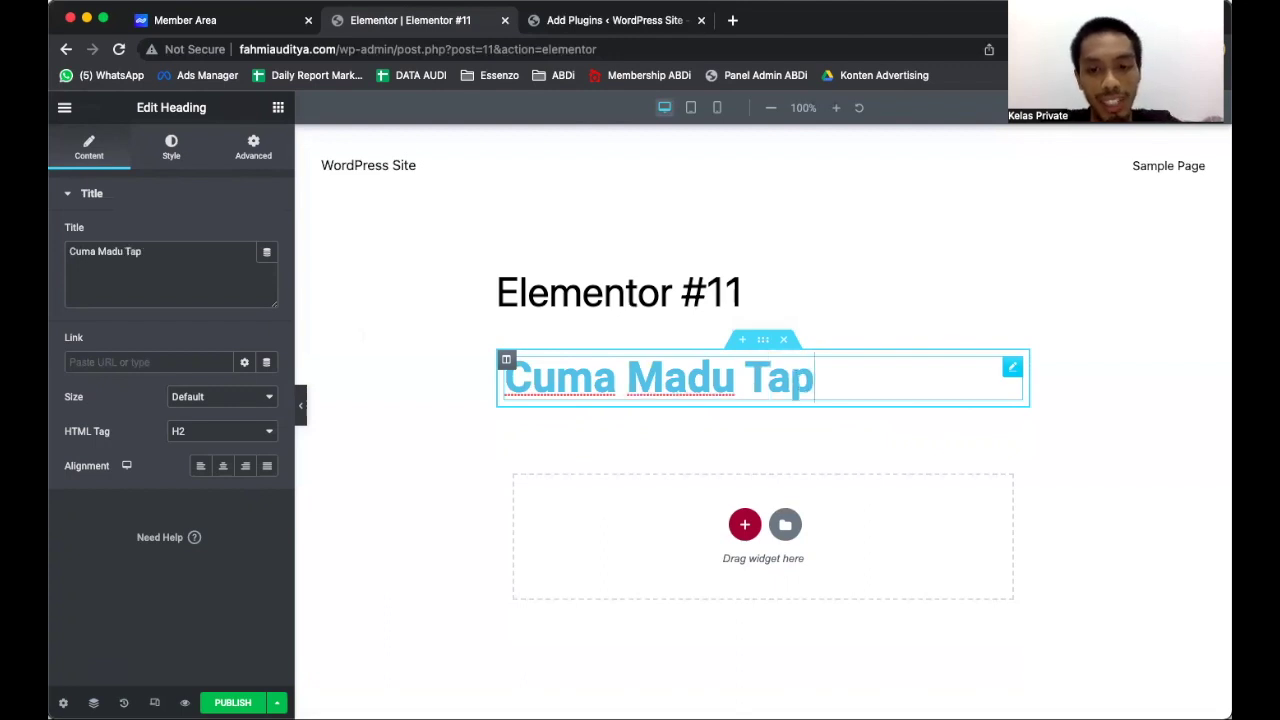
{"action": "type", "text": "i Bisa Memb"}
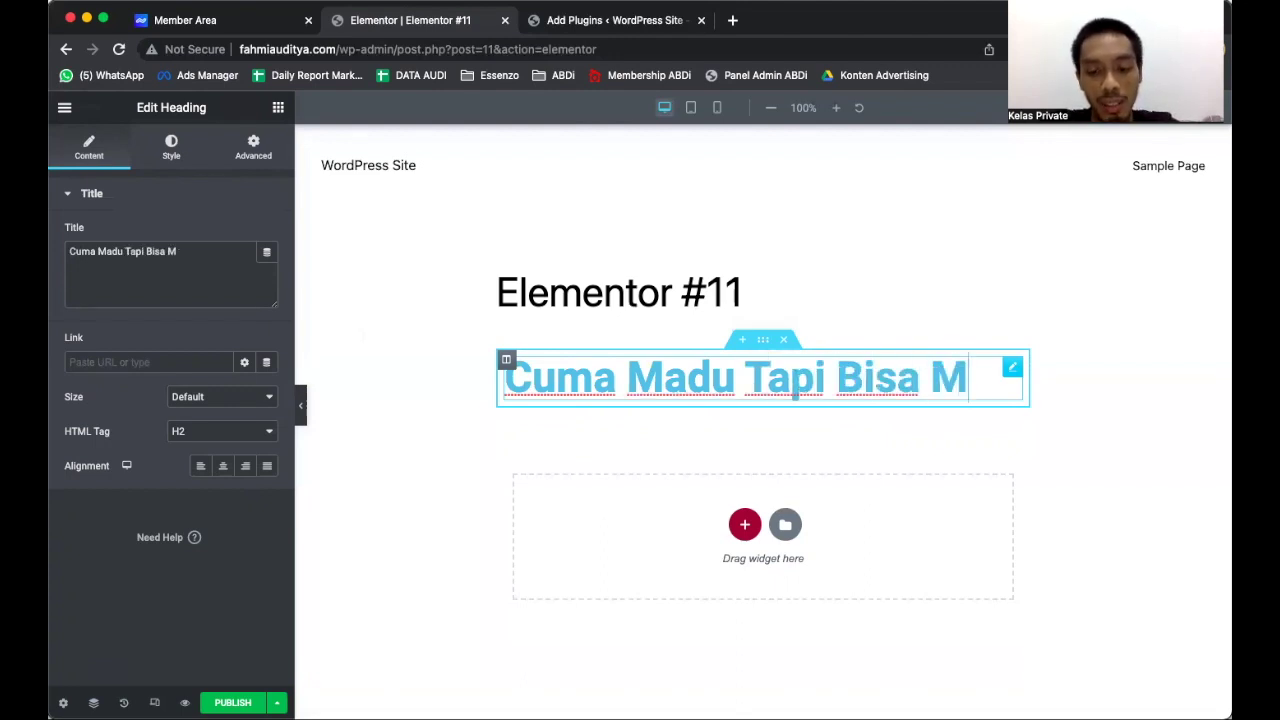
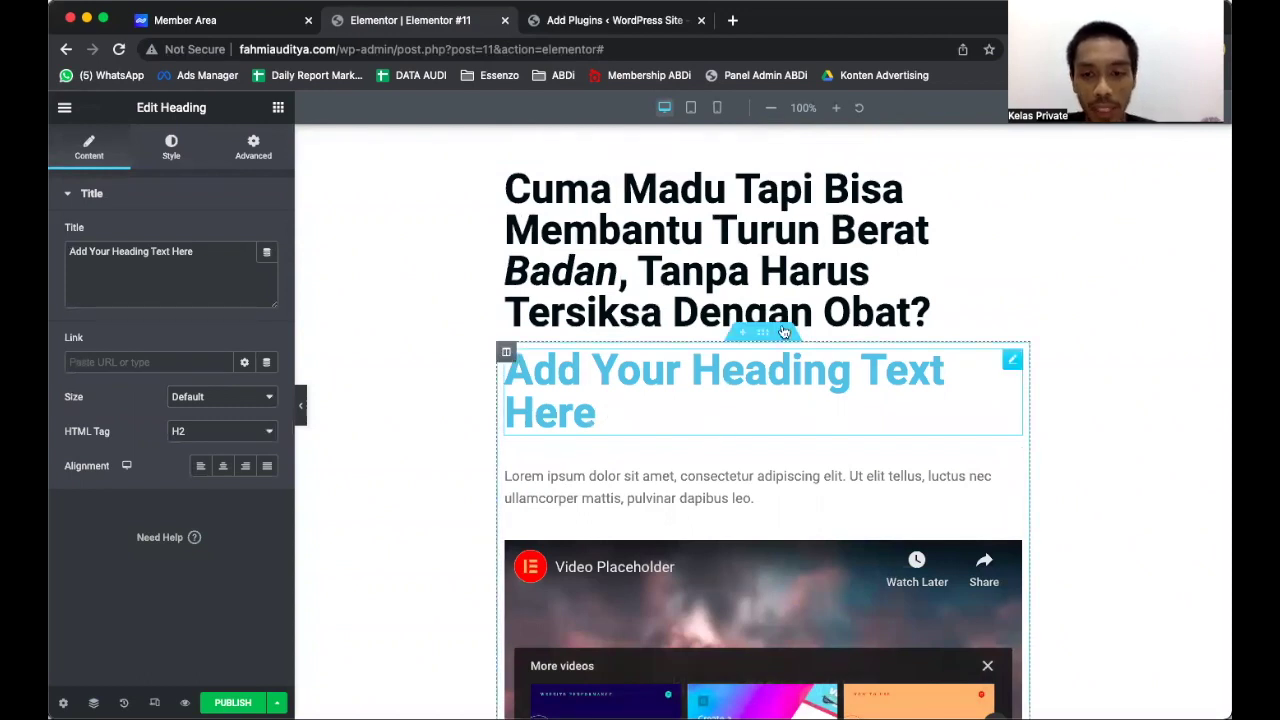
Delete the extra placeholder heading widget between the headline and the Lorem ipsum text.
{"action": "right_click", "coordinate": [1012, 366]}
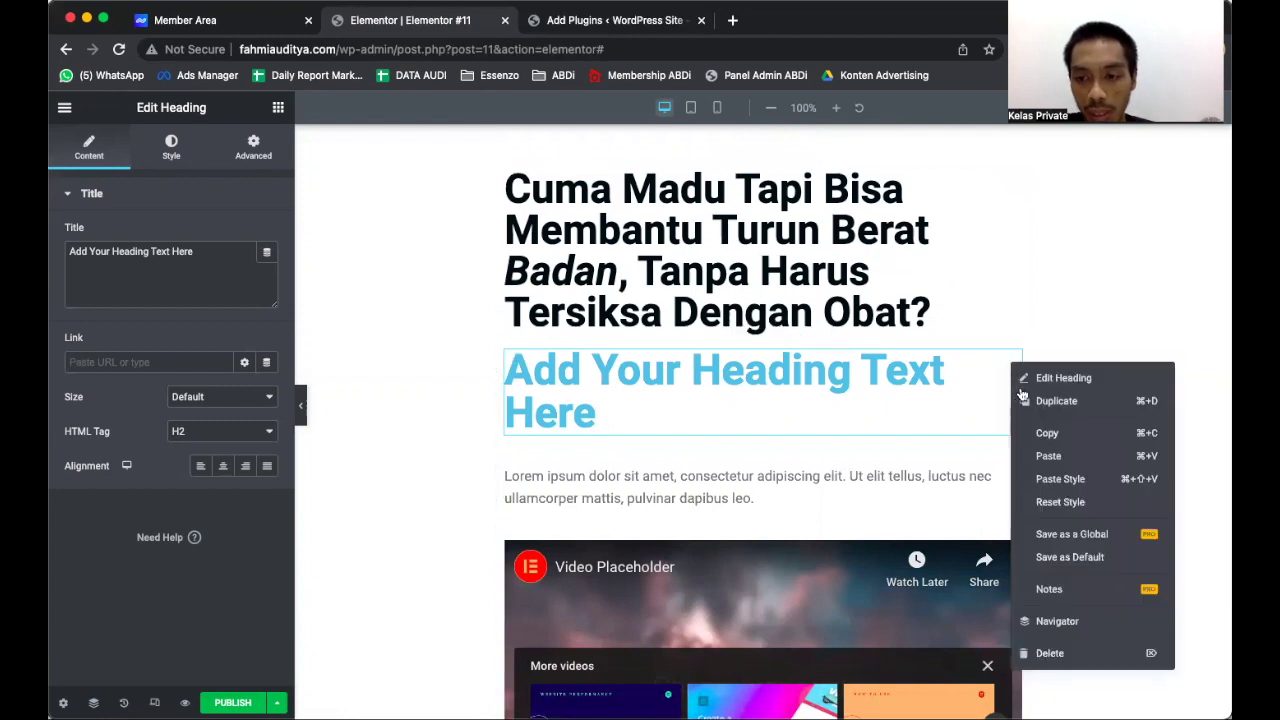
{"action": "left_click", "coordinate": [1025, 332]}
{"action": "left_click", "coordinate": [1010, 363]}
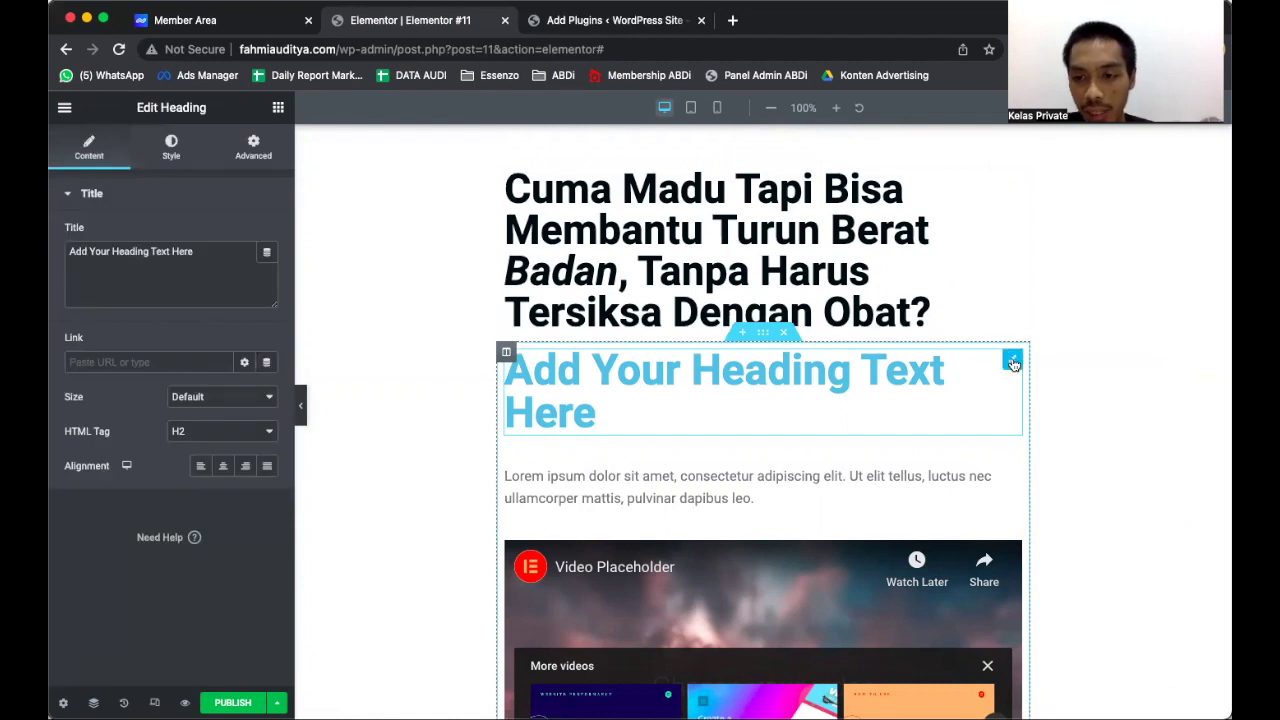
{"action": "right_click", "coordinate": [1012, 363]}
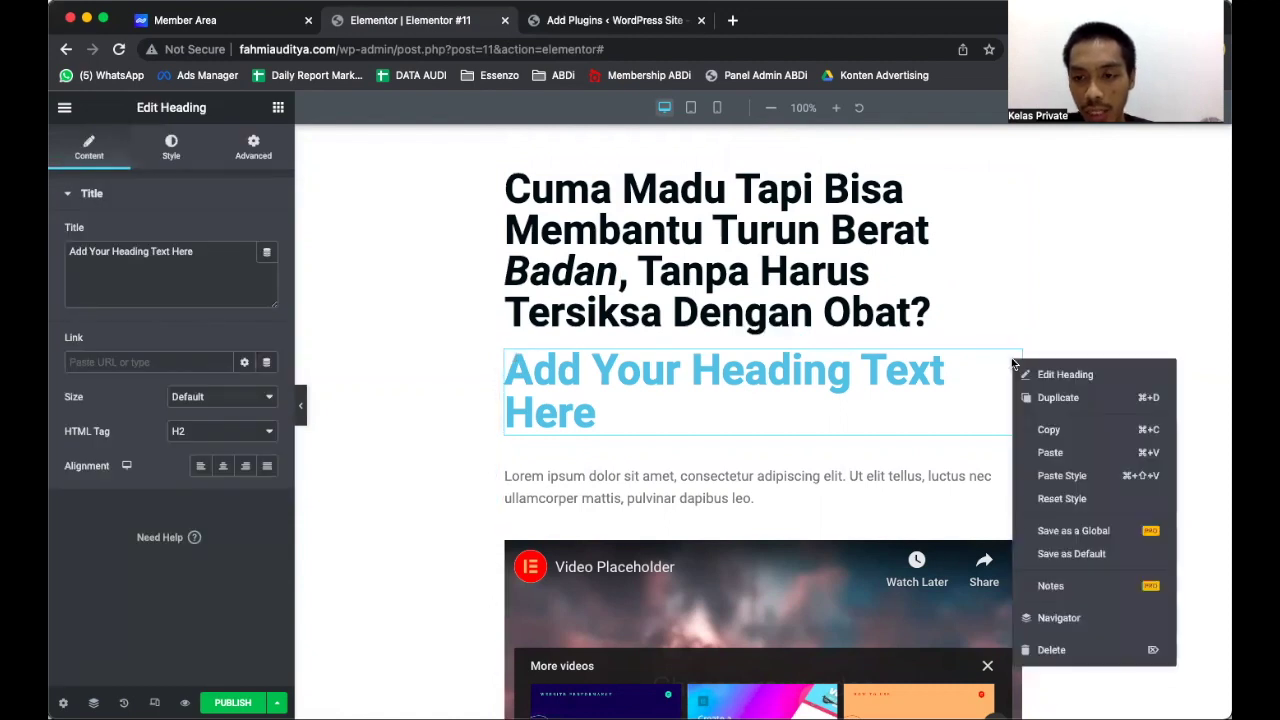
{"action": "left_click", "coordinate": [1052, 651]}
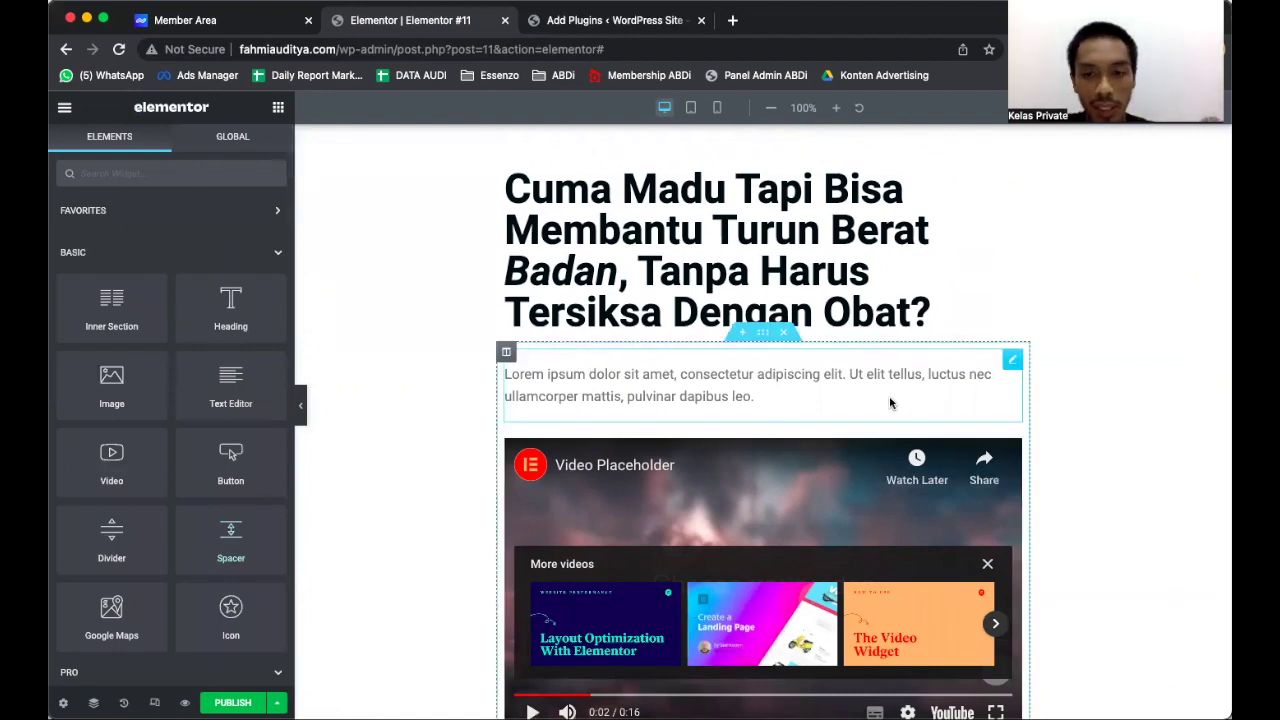
Clear the Lorem ipsum text in the text widget below the headline and start a bulleted list.
{"action": "left_click", "coordinate": [784, 400]}
{"action": "left_click", "coordinate": [201, 392]}
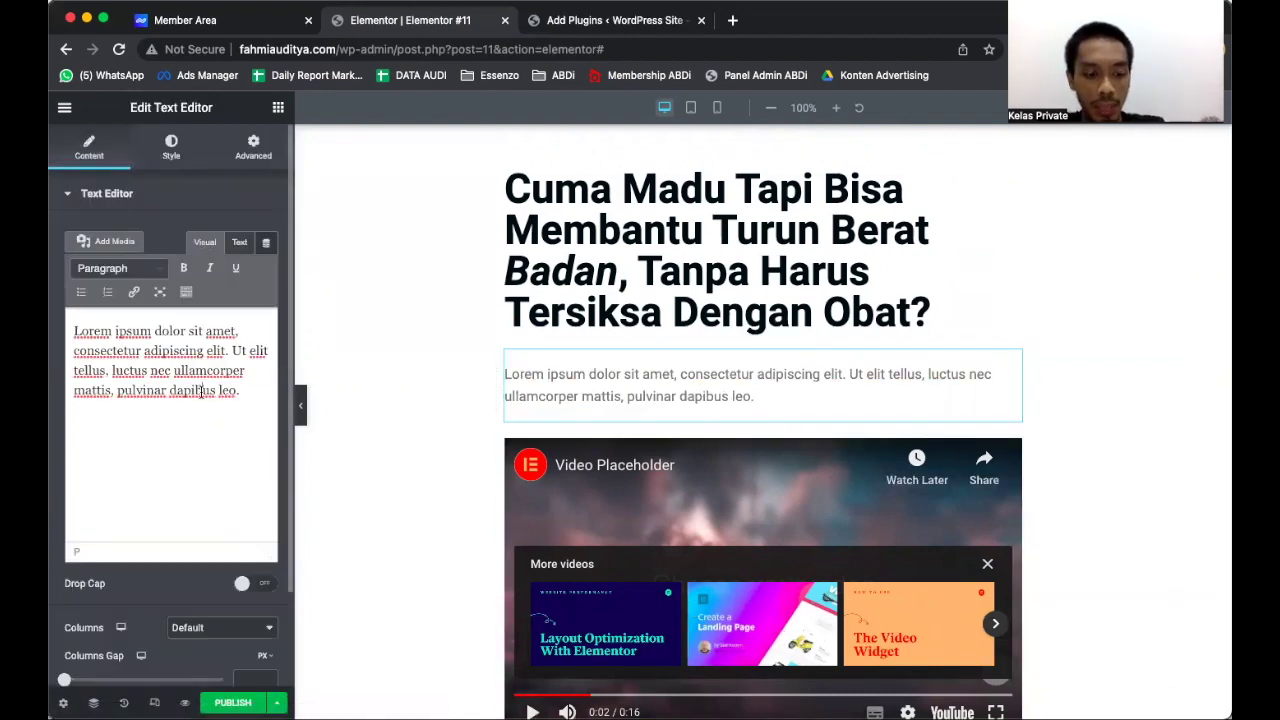
{"action": "key", "text": "ctrl+a"}
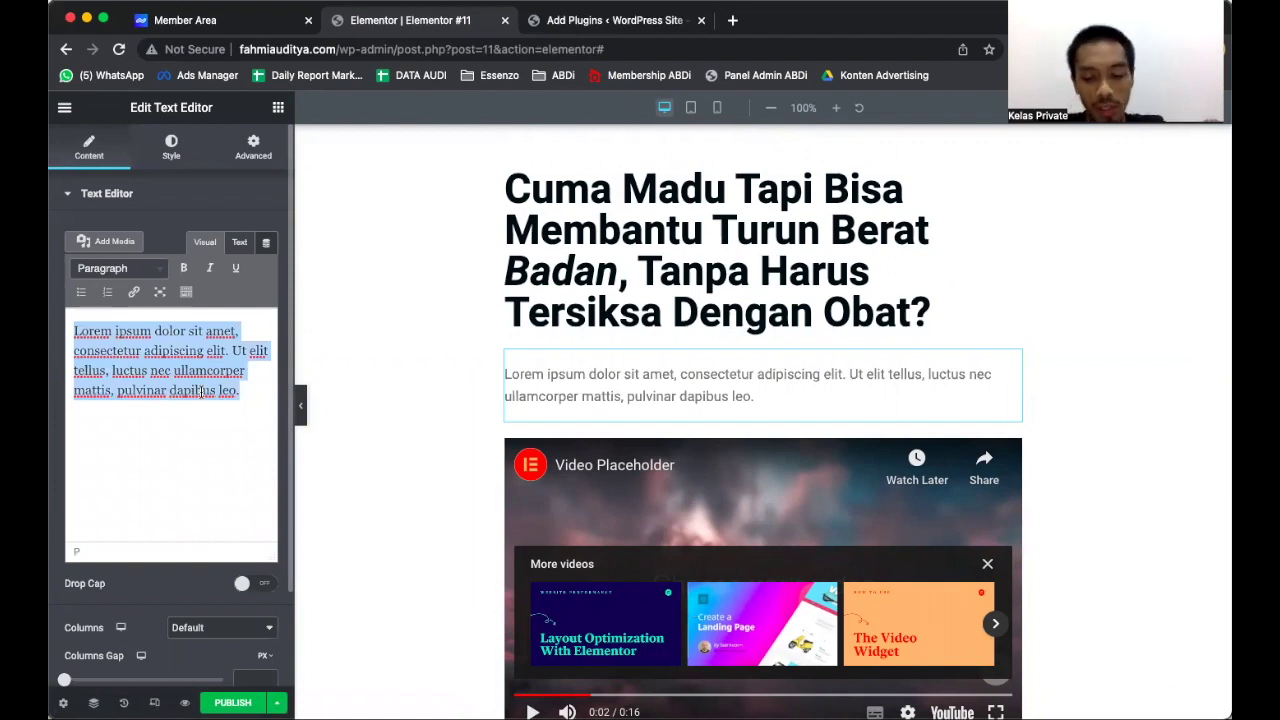
{"action": "key", "text": "BackSpace"}
{"action": "type", "text": "- "}
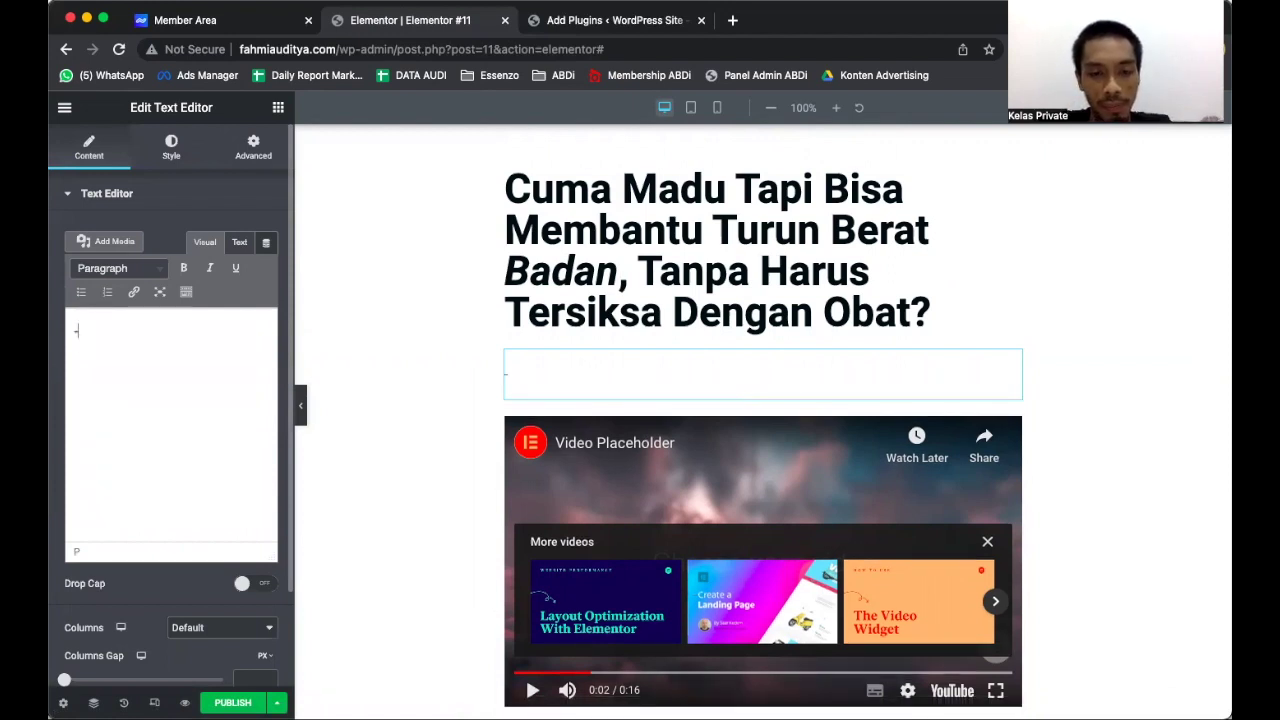
Enter the bullet items "Harga Terjangkau" and "Tanpa Perlu Repot ke Dokte" in the text widget.
{"action": "type", "text": "Harga Terjangk"}
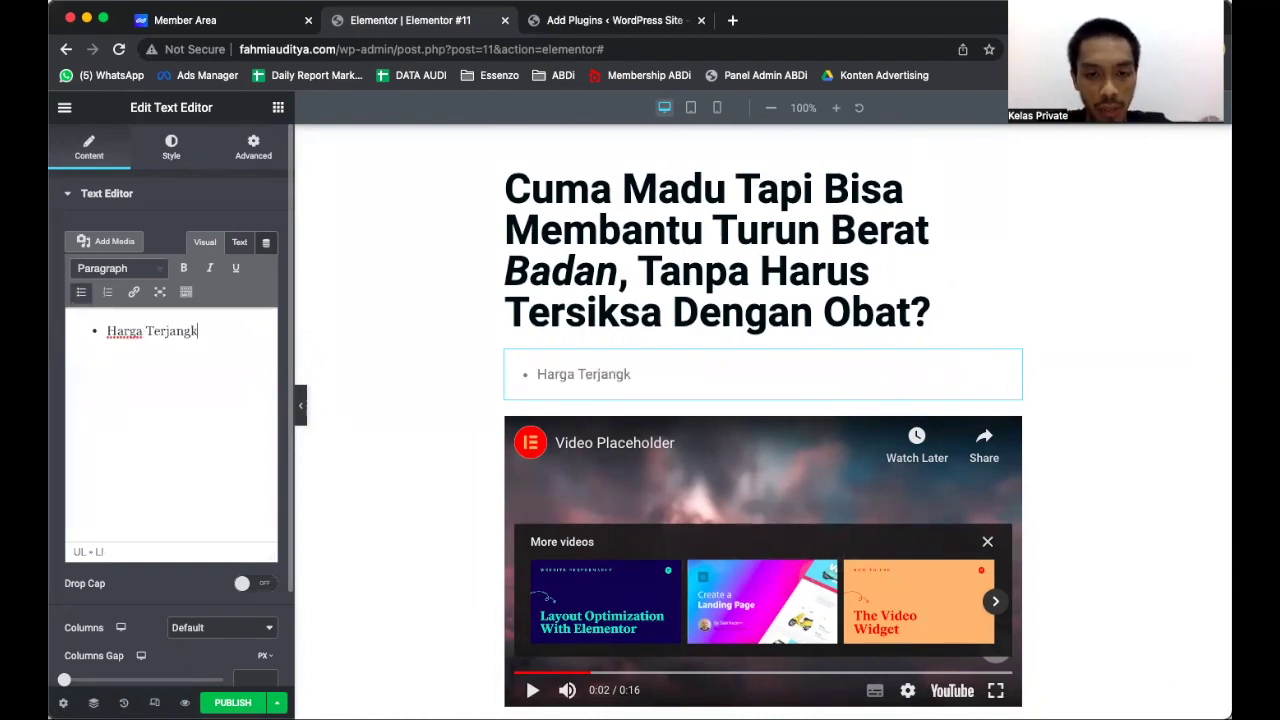
{"action": "type", "text": "au"}
{"action": "key", "text": "Return"}
{"action": "type", "text": "Tanpa Perl"}
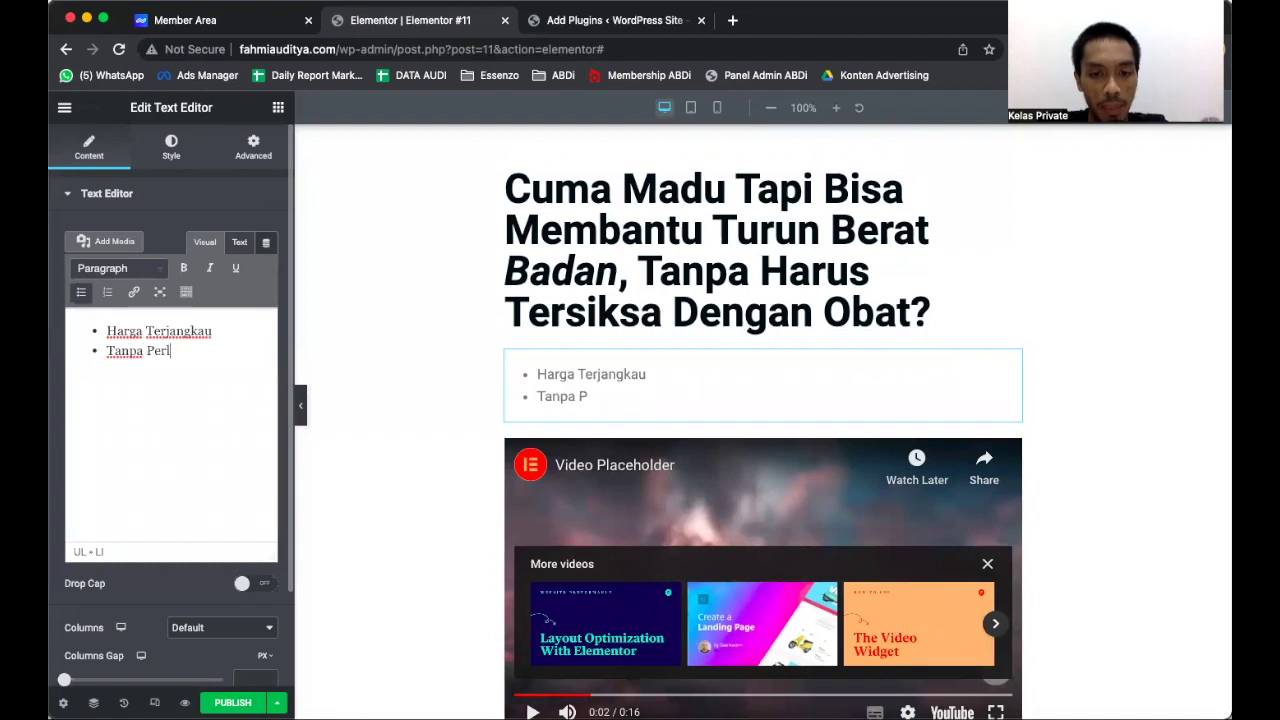
{"action": "type", "text": "u Repot ke Dokte"}
Replace all the text in the bulleted list with the items "Harga terjangkau" and "Garansi 100%".
{"action": "key", "text": "ctrl+a"}
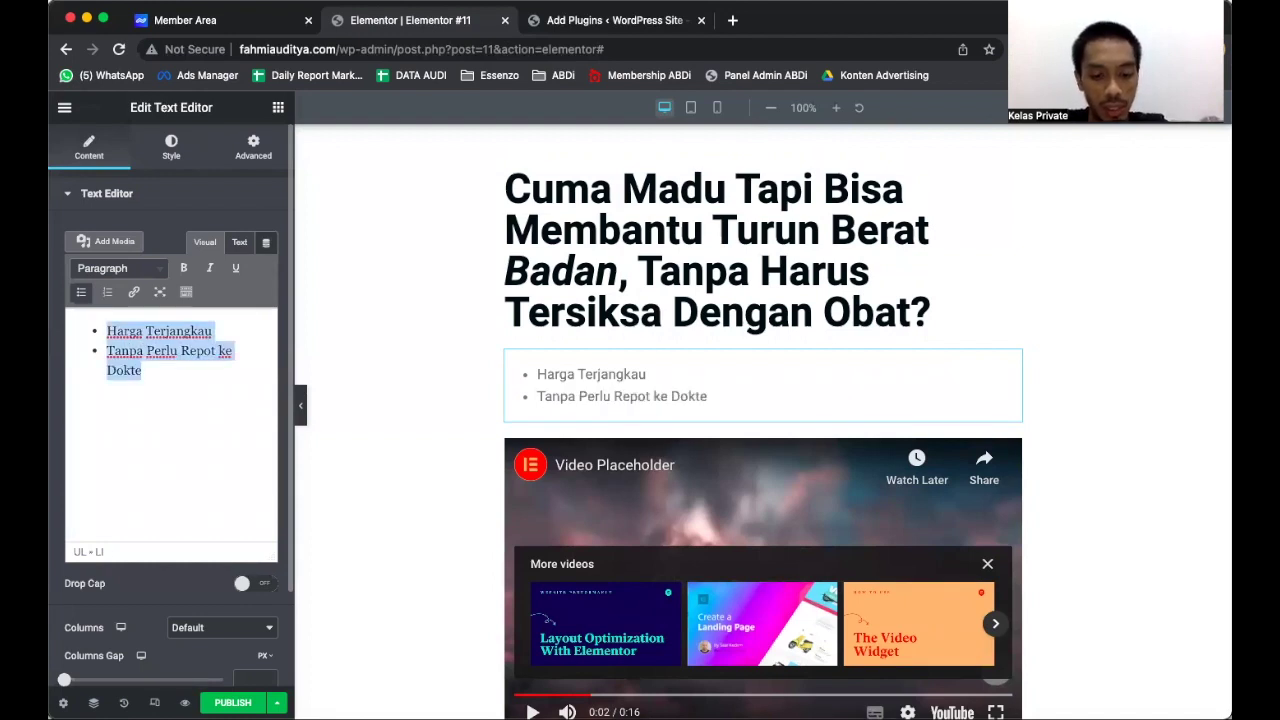
{"action": "type", "text": "Harga terjangka"}
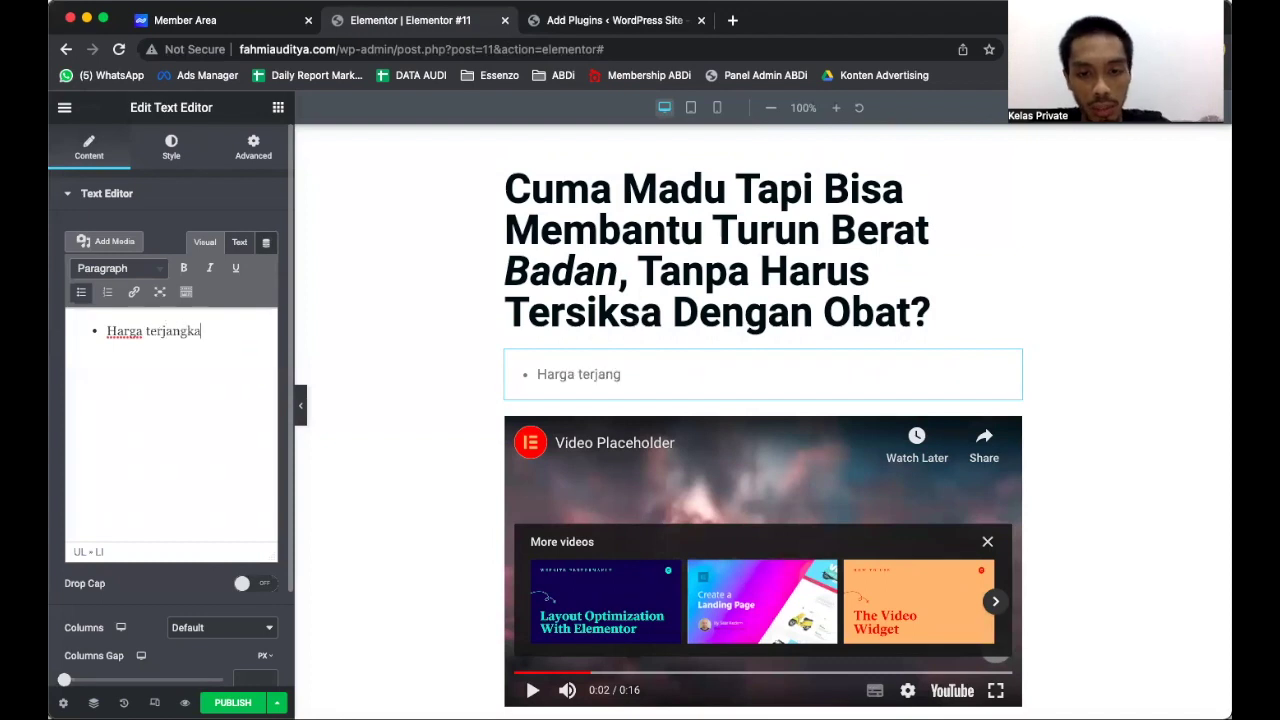
{"action": "type", "text": "u"}
{"action": "key", "text": "Return"}
{"action": "key", "text": "BackSpace"}
{"action": "key", "text": "BackSpace"}
{"action": "type", "text": "Garansi 100%"}
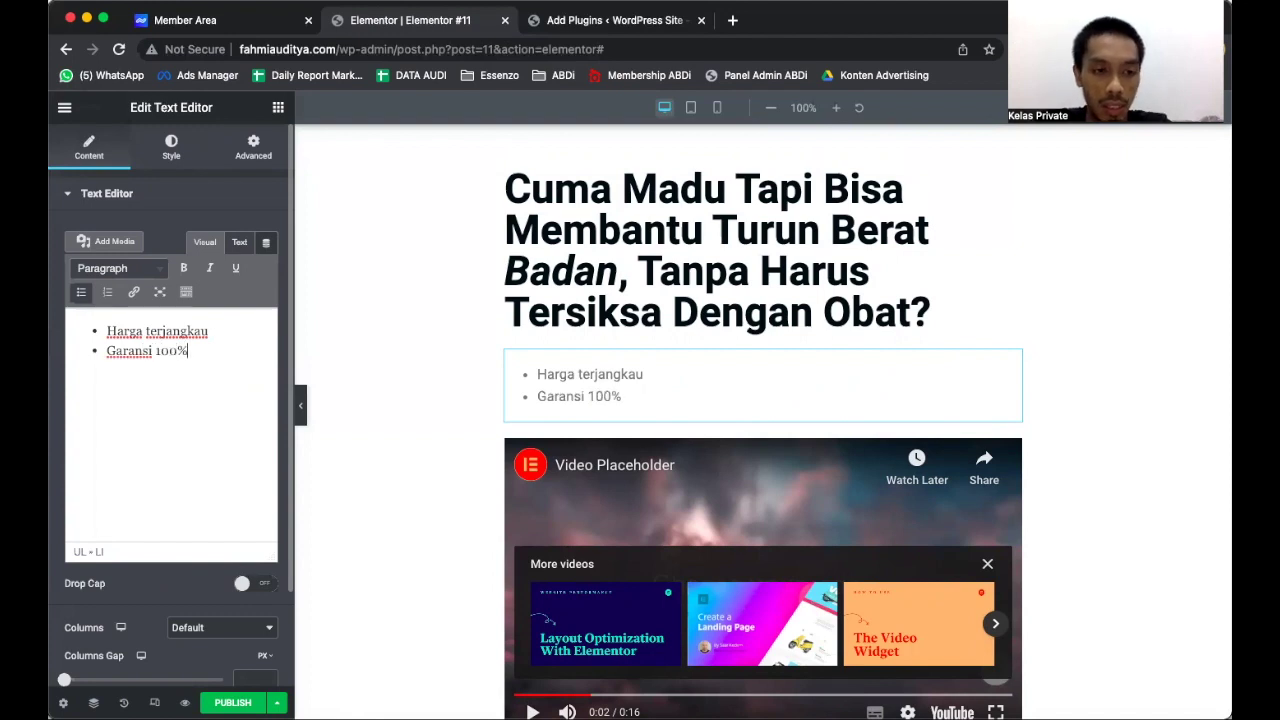
Complete the second bullet as "Garansi 100% Herbal Madu" and add a third bullet "Tanpa perlu ke dokter".
{"action": "type", "text": " Herbal Madu"}
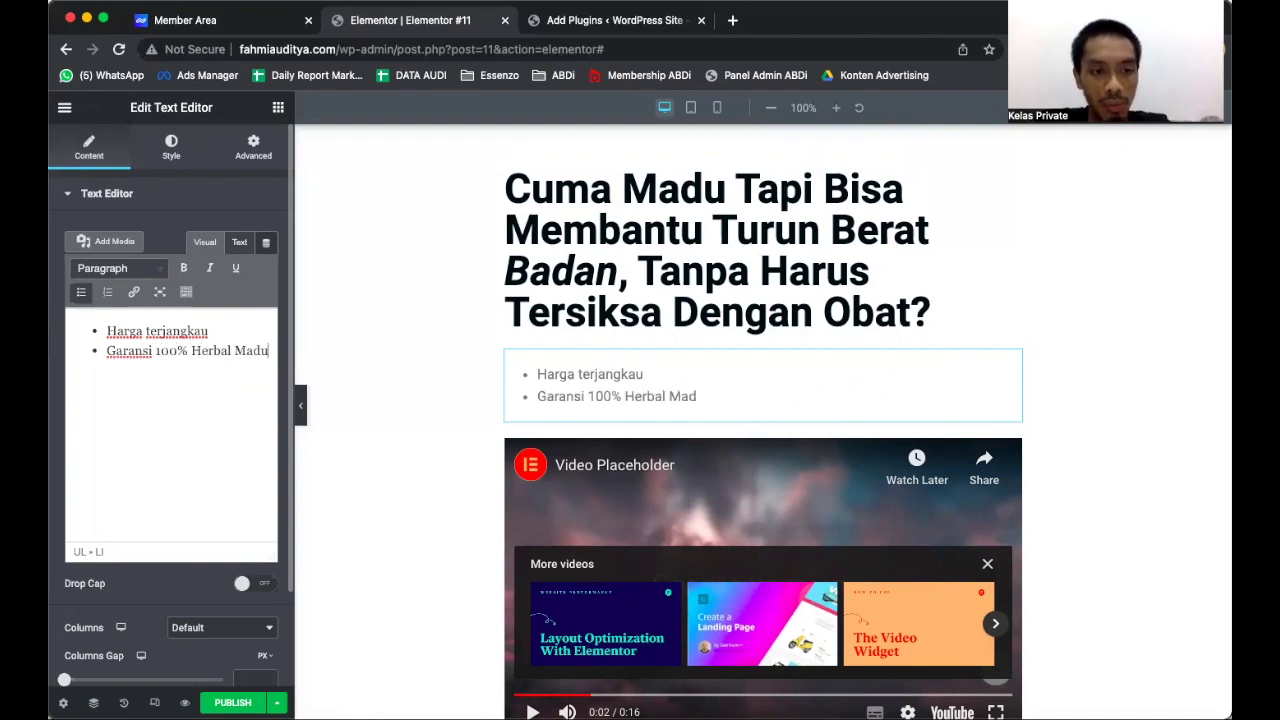
{"action": "key", "text": "Return"}
{"action": "type", "text": "Tanpa P"}
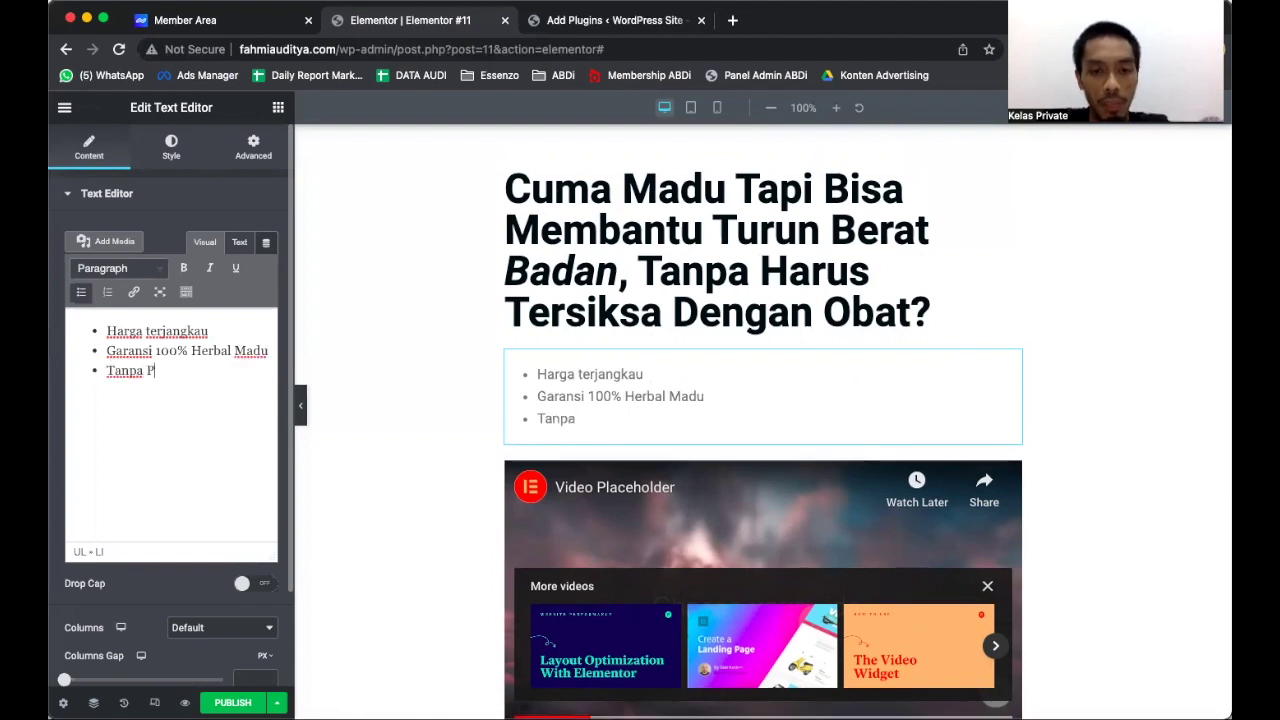
{"action": "type", "text": "erlu ke dok"}
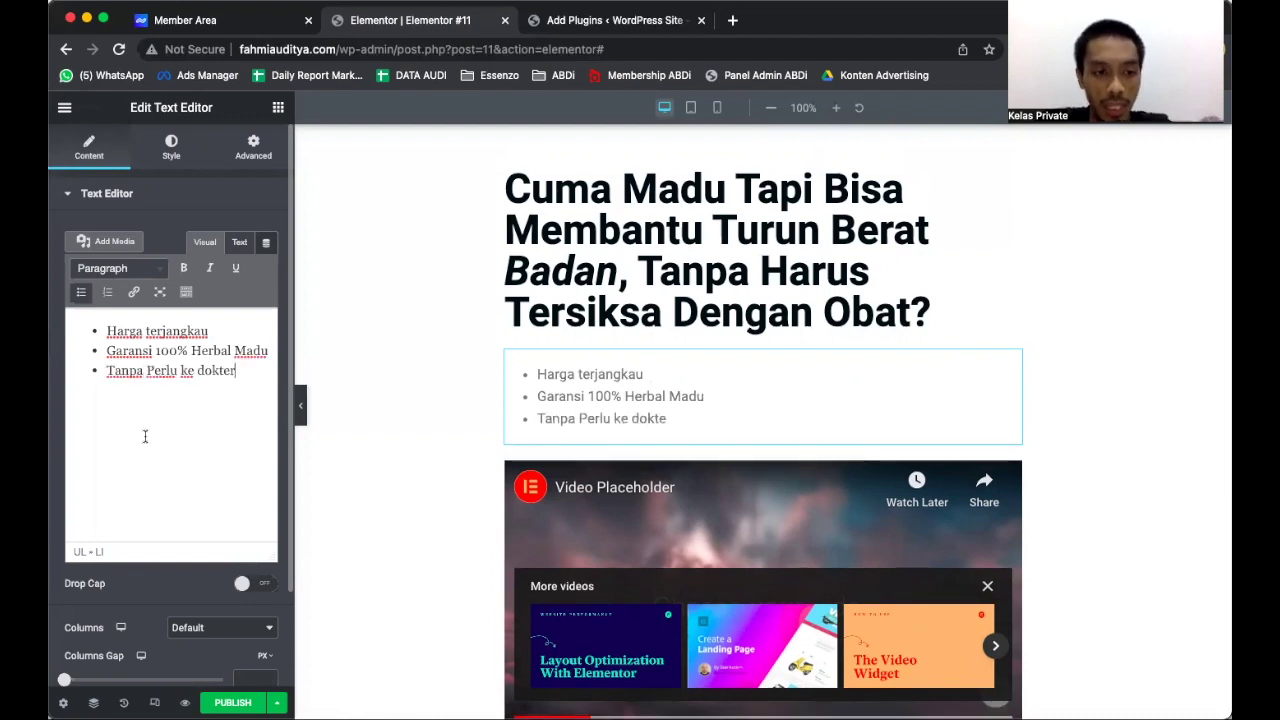
{"action": "type", "text": "ter"}
{"action": "left_click", "coordinate": [148, 370]}
{"action": "key", "text": "BackSpace"}
{"action": "type", "text": "p"}
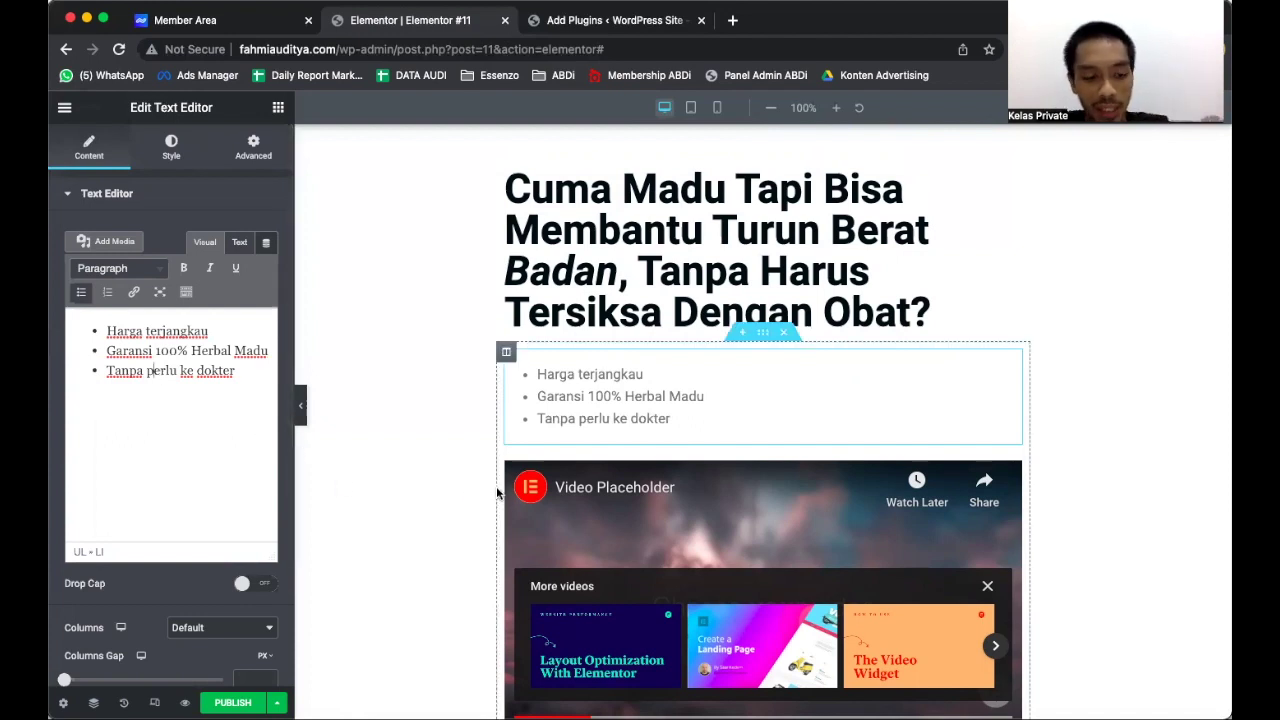
{"action": "left_click", "coordinate": [987, 586]}
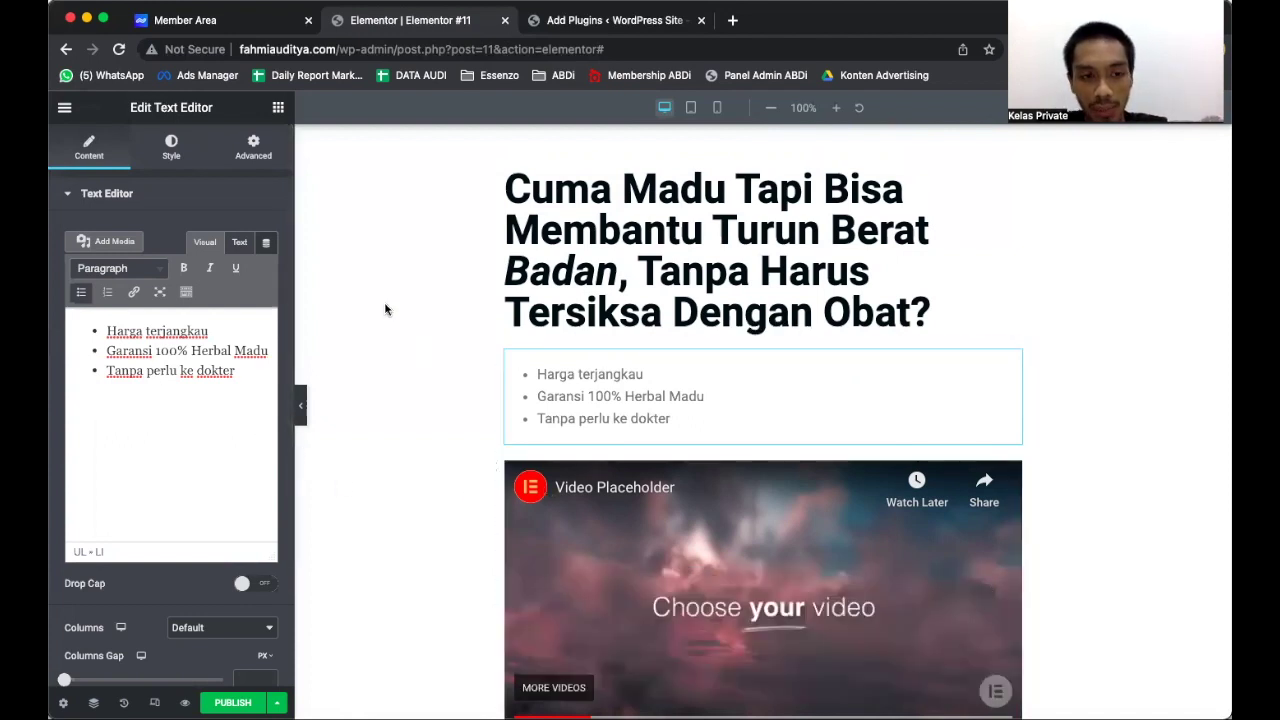
Duplicate the headline widget and move the copy between the bulleted list and the video.
{"action": "left_click", "coordinate": [834, 200]}
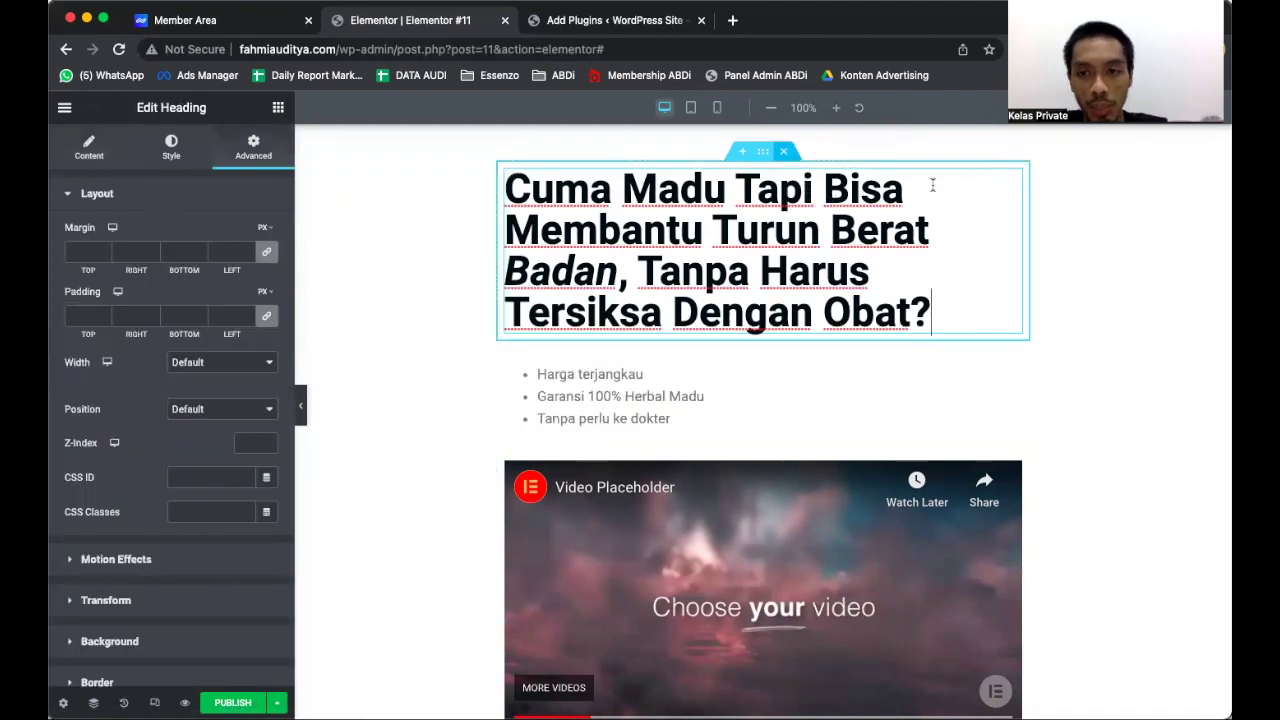
{"action": "right_click", "coordinate": [1010, 185]}
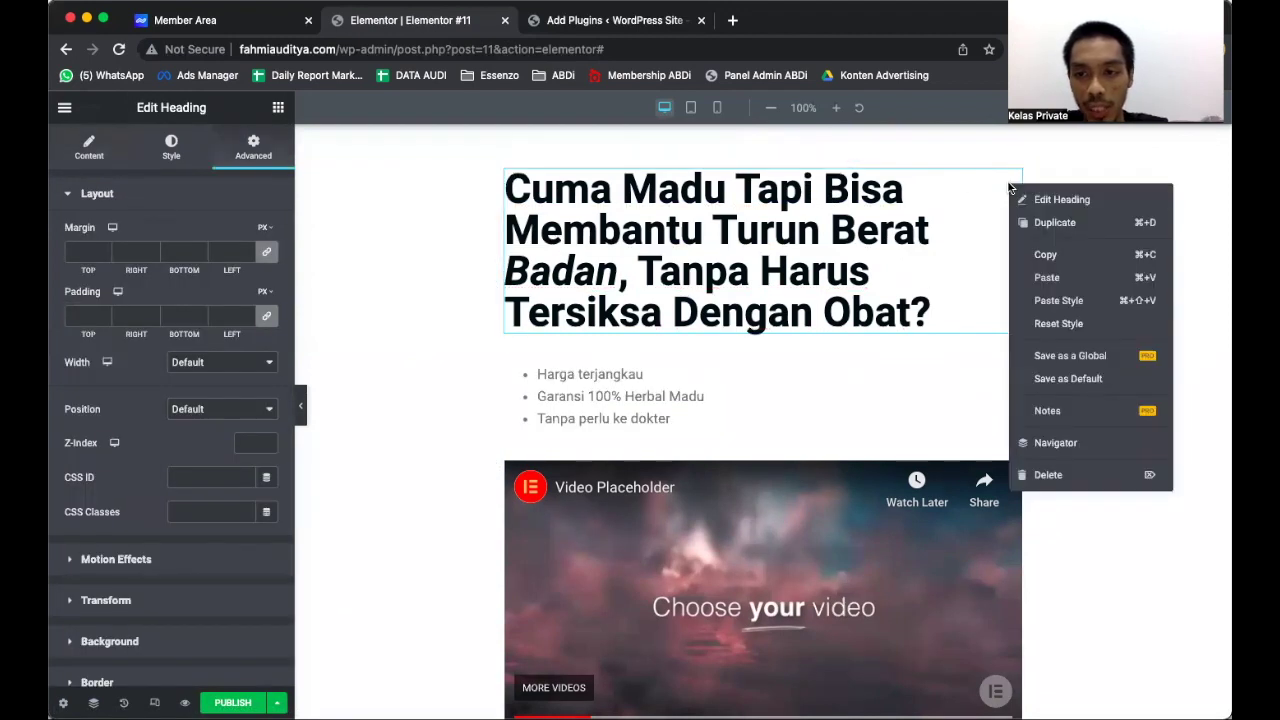
{"action": "left_click", "coordinate": [1044, 222]}
{"action": "scroll", "coordinate": [908, 378], "scroll_direction": "down", "scroll_amount": 1}
{"action": "left_click_drag", "start_coordinate": [1012, 290], "coordinate": [760, 414]}
{"action": "scroll", "coordinate": [783, 420], "scroll_direction": "down", "scroll_amount": 1}
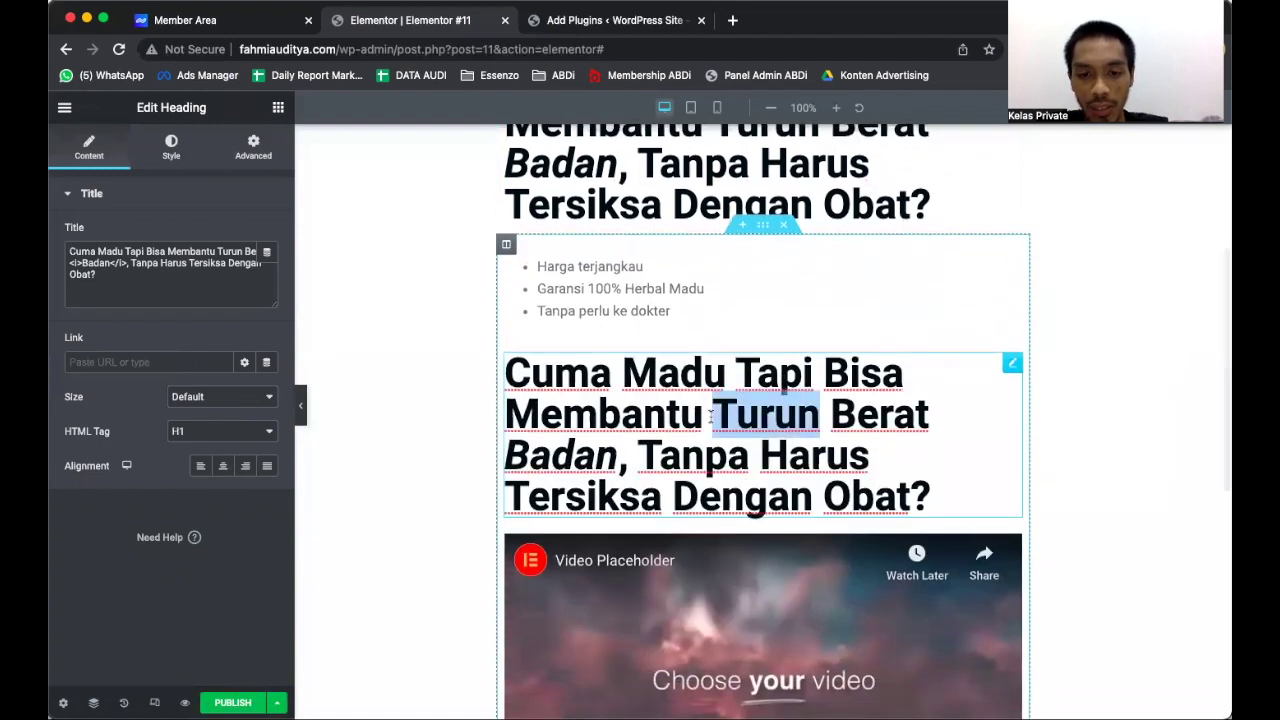
Replace the copied heading's text with "Cerita dari mereka yang sudah berhasil turun badan dalam waktu kurang dari 1 bulan".
{"action": "triple_click", "coordinate": [783, 416]}
{"action": "type", "text": "Cerita dari"}
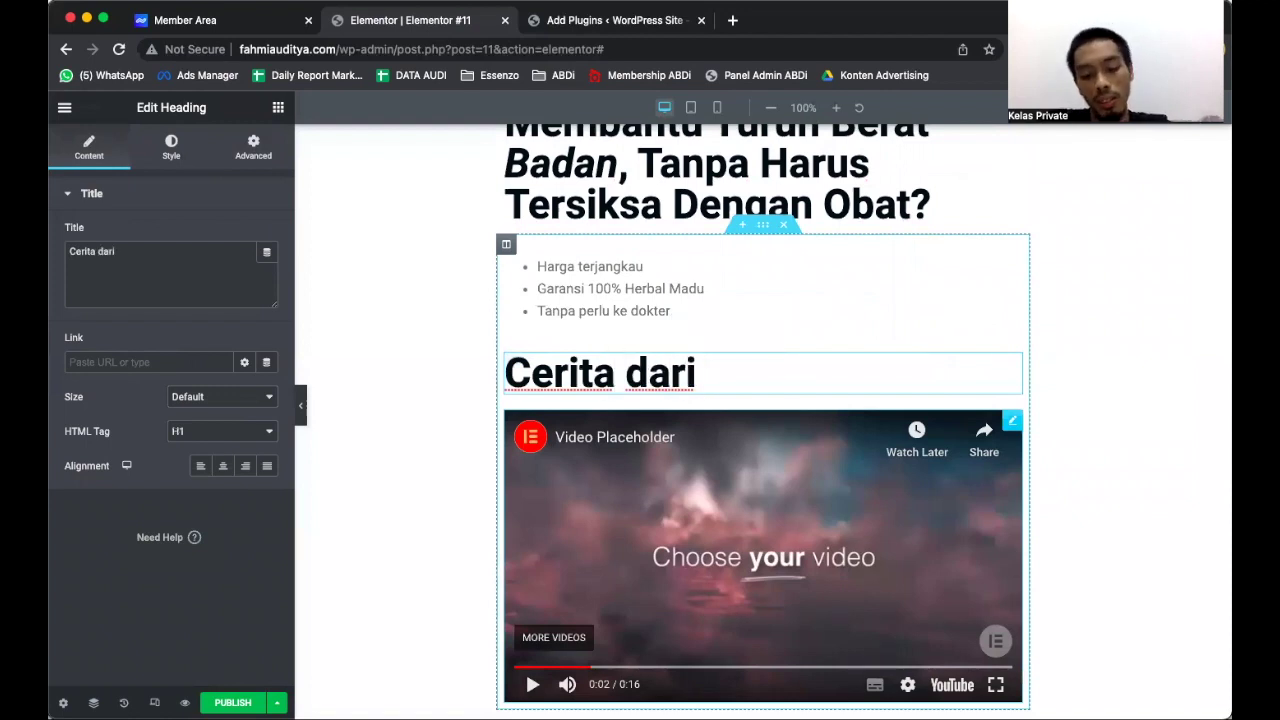
{"action": "type", "text": " mereka yang su"}
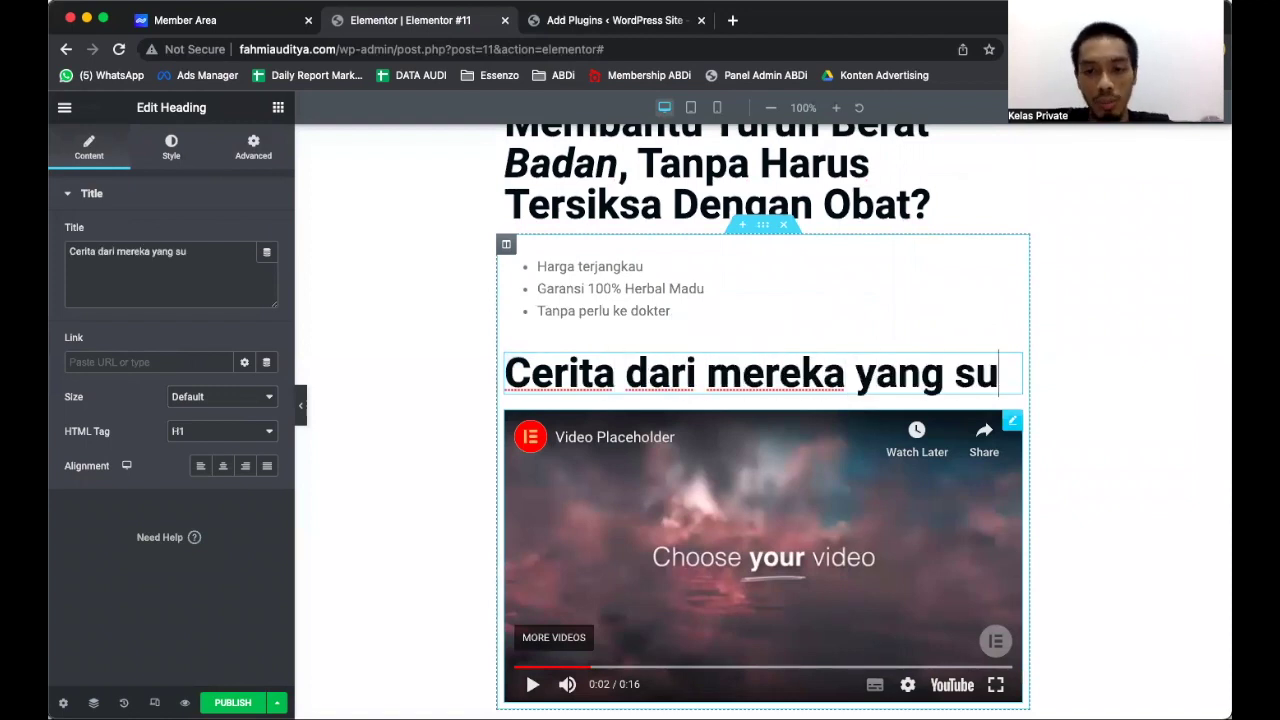
{"action": "type", "text": "dah berhasil turun bada"}
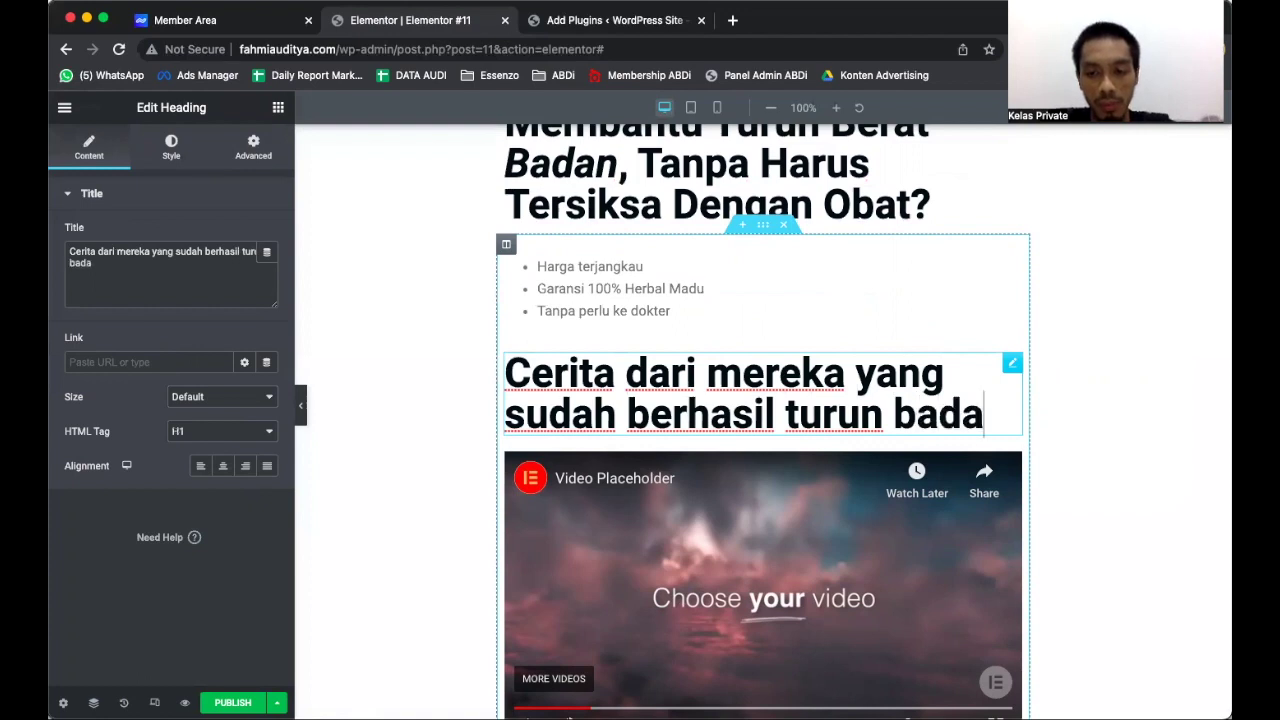
{"action": "type", "text": "n dalam waktu kura"}
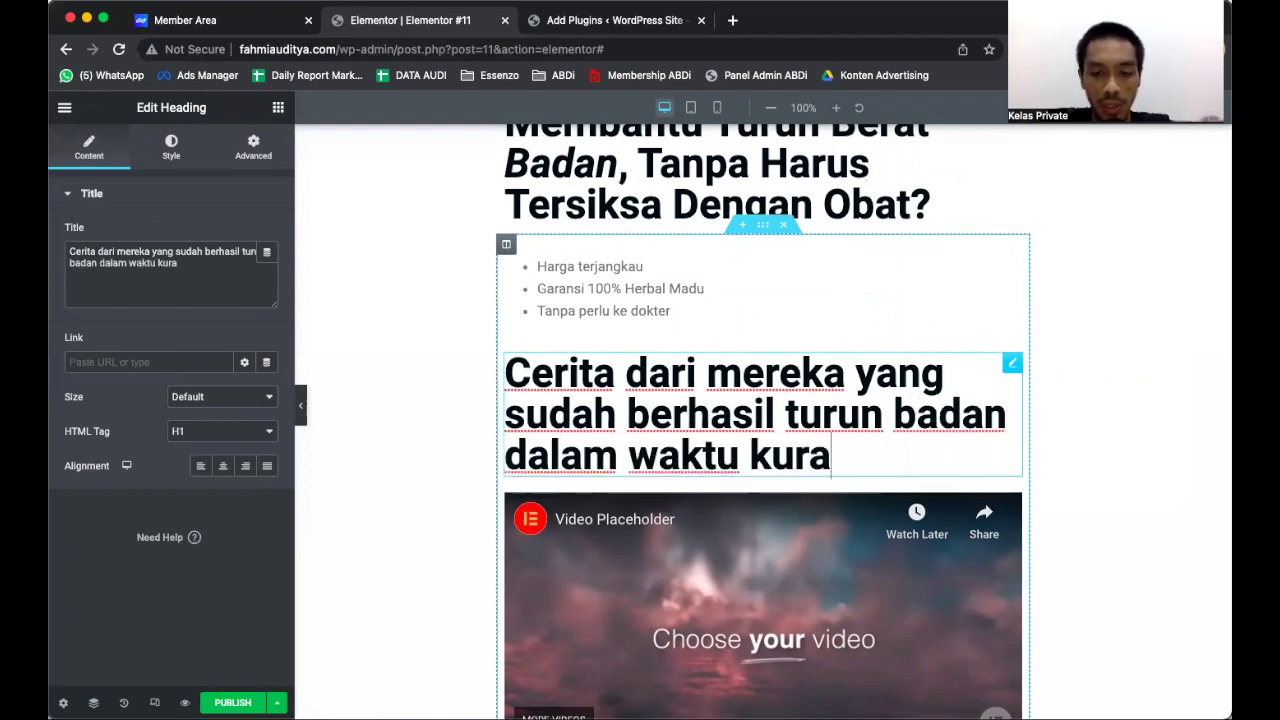
{"action": "type", "text": "ng dari 1 bulan"}
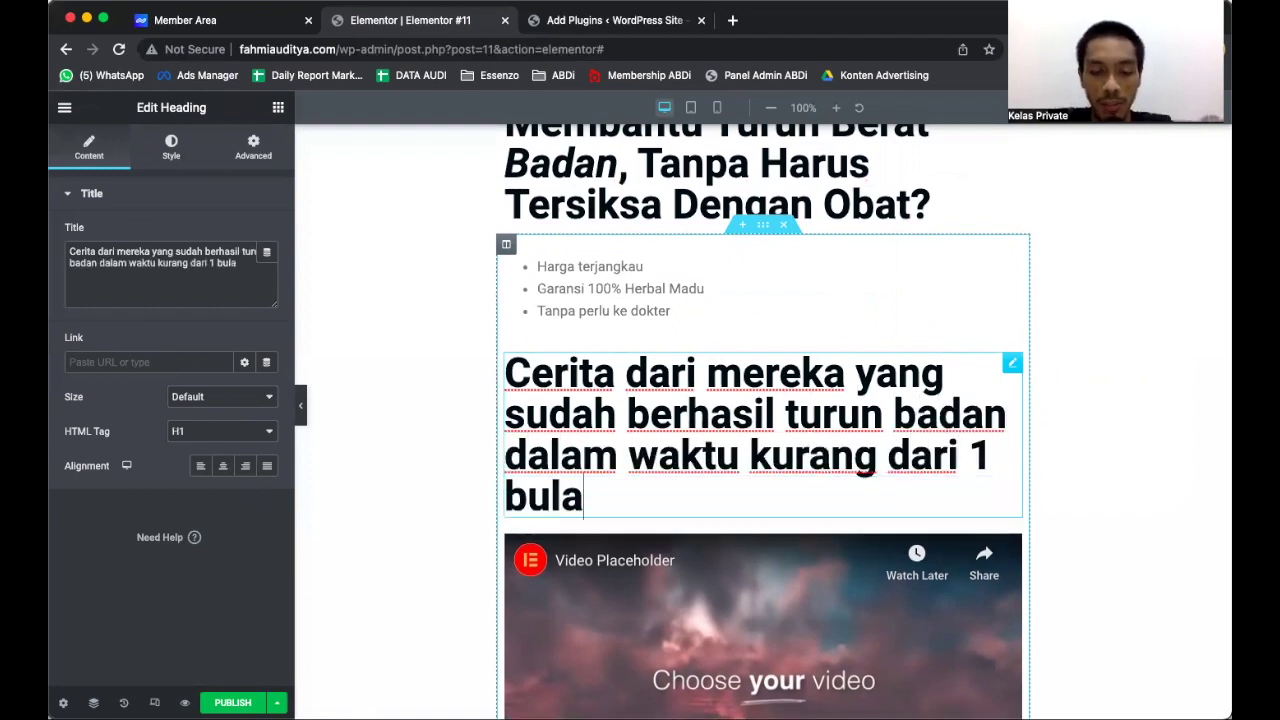
Set the font size of the heading above the video to 25 px.
{"action": "left_click", "coordinate": [171, 157]}
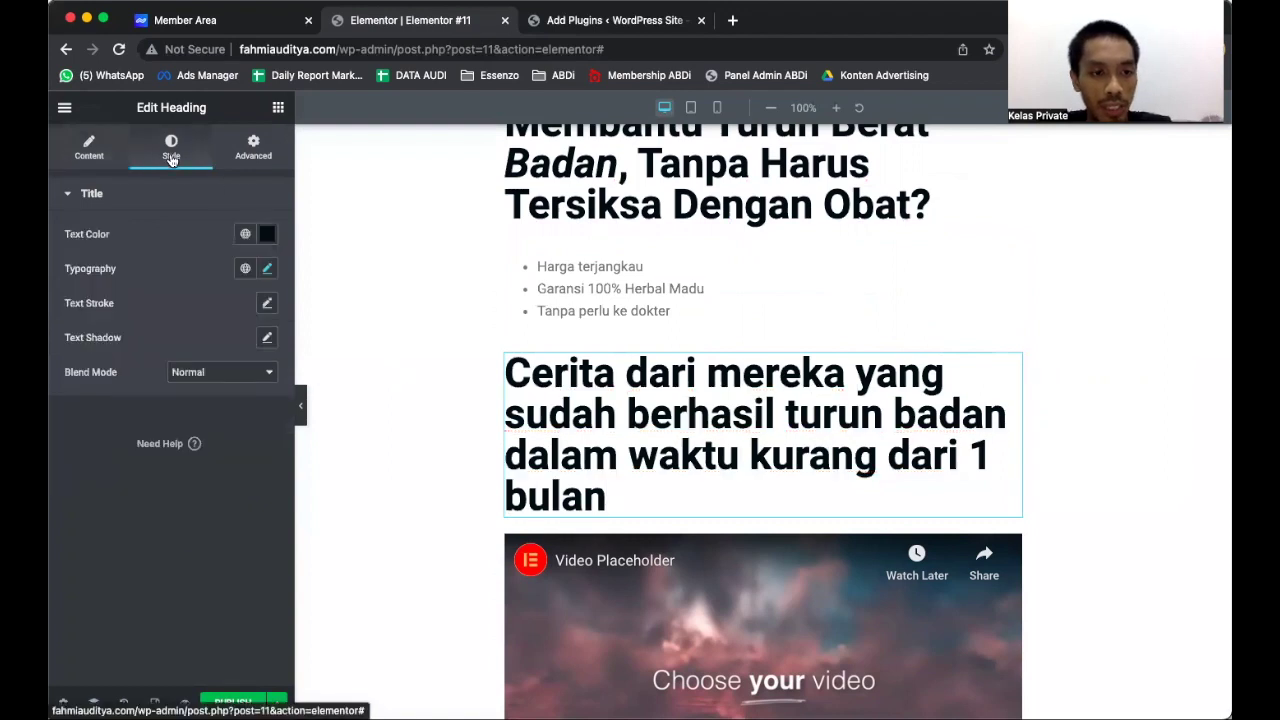
{"action": "left_click", "coordinate": [268, 270]}
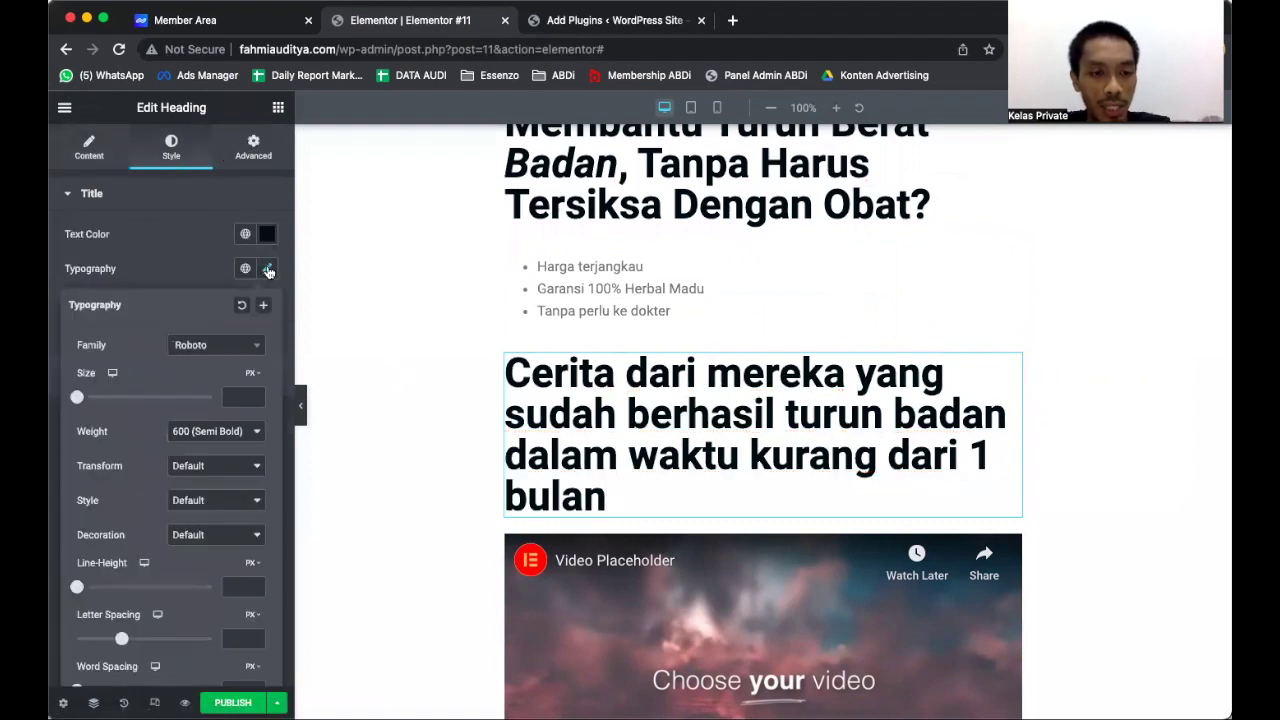
{"action": "left_click", "coordinate": [256, 398]}
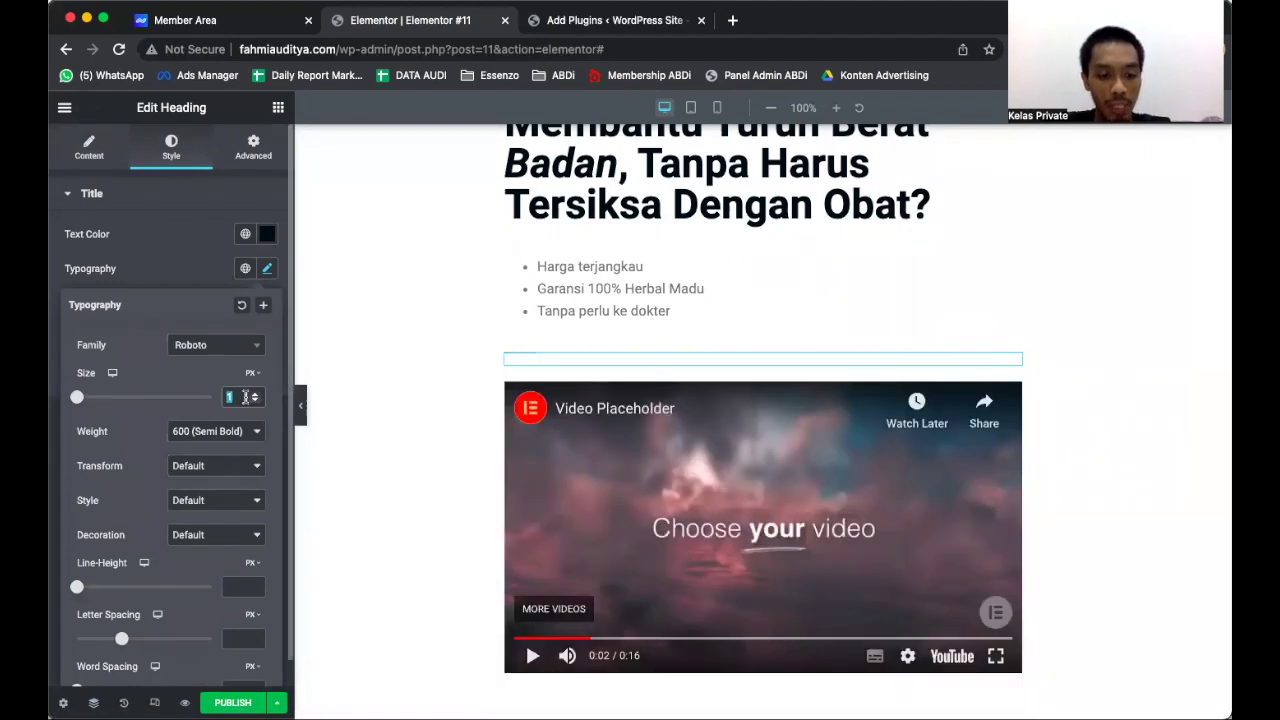
{"action": "type", "text": "20"}
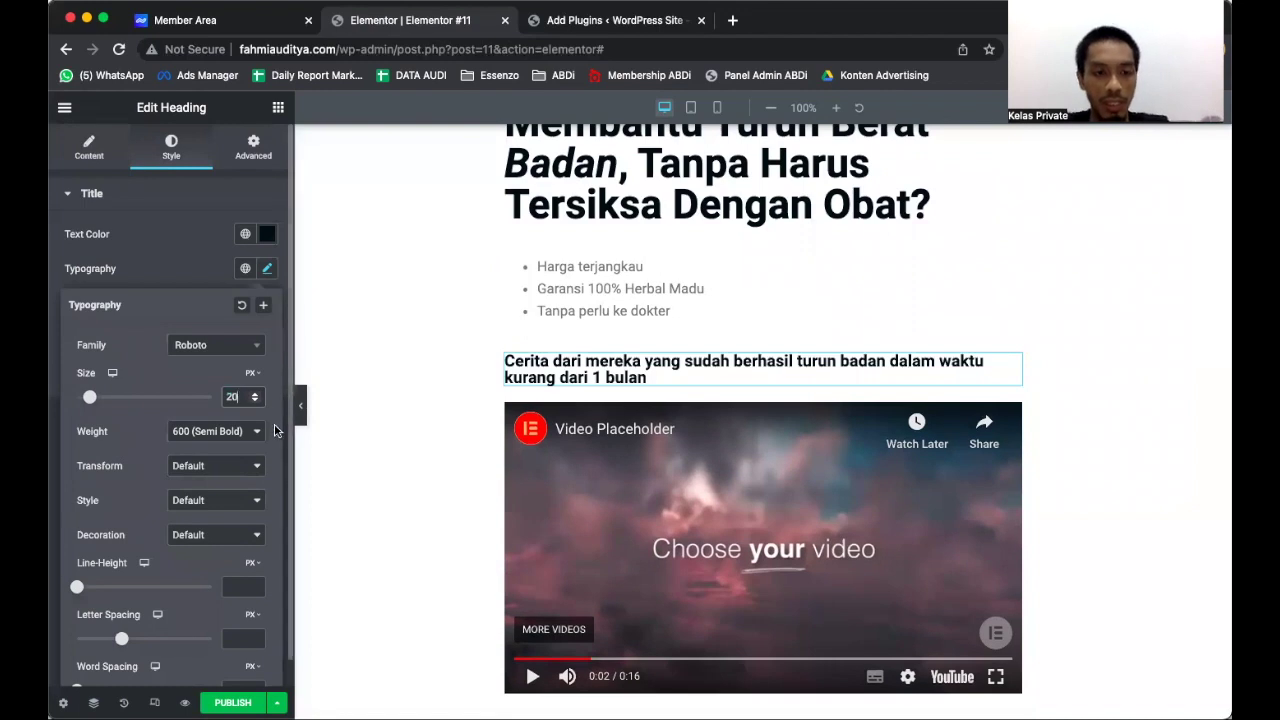
{"action": "key", "text": "BackSpace"}
{"action": "type", "text": "5"}
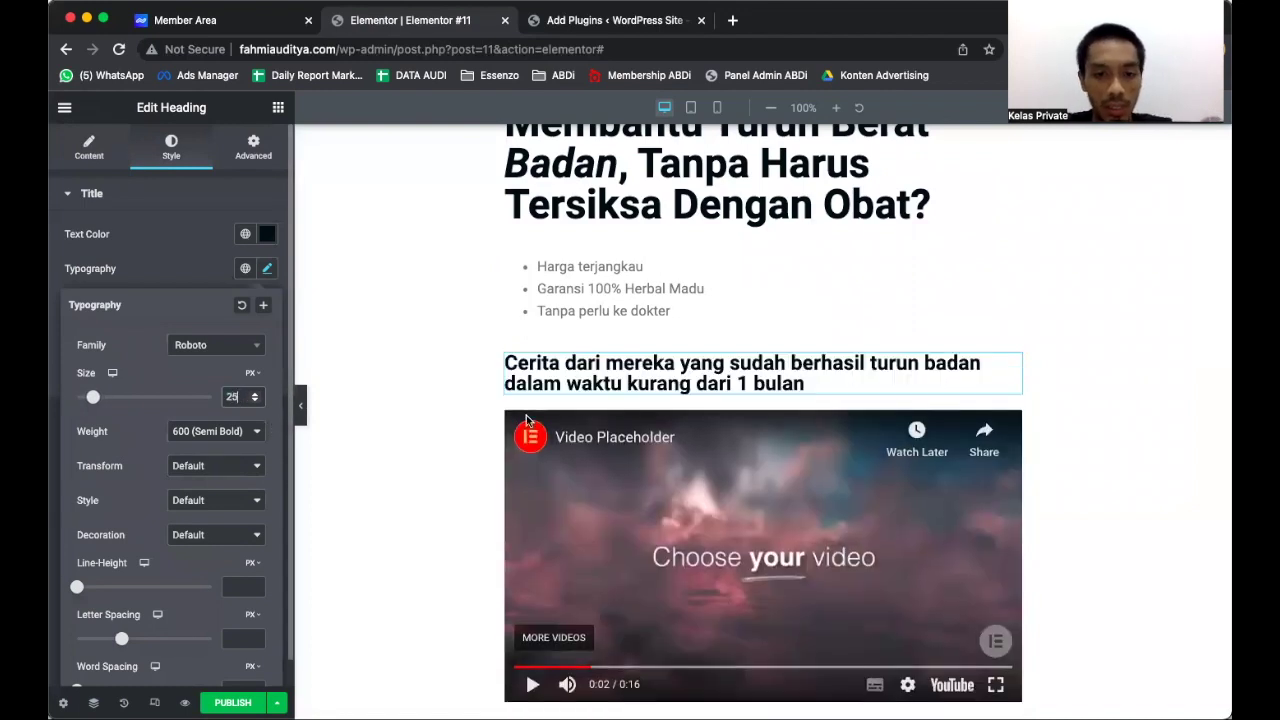
Open the video widget's settings, inspect its YouTube link, and return to the list of widgets.
{"action": "scroll", "coordinate": [608, 540], "scroll_direction": "down", "scroll_amount": 2}
{"action": "left_click", "coordinate": [464, 480]}
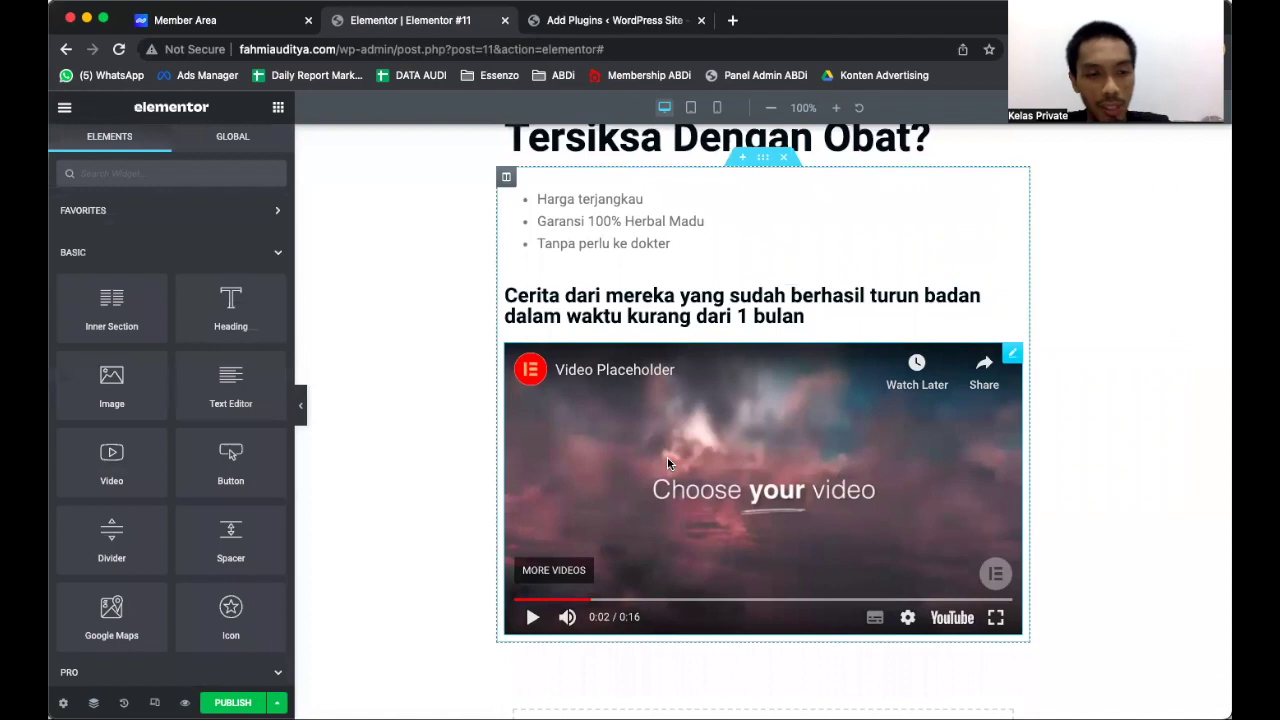
{"action": "left_click", "coordinate": [789, 428]}
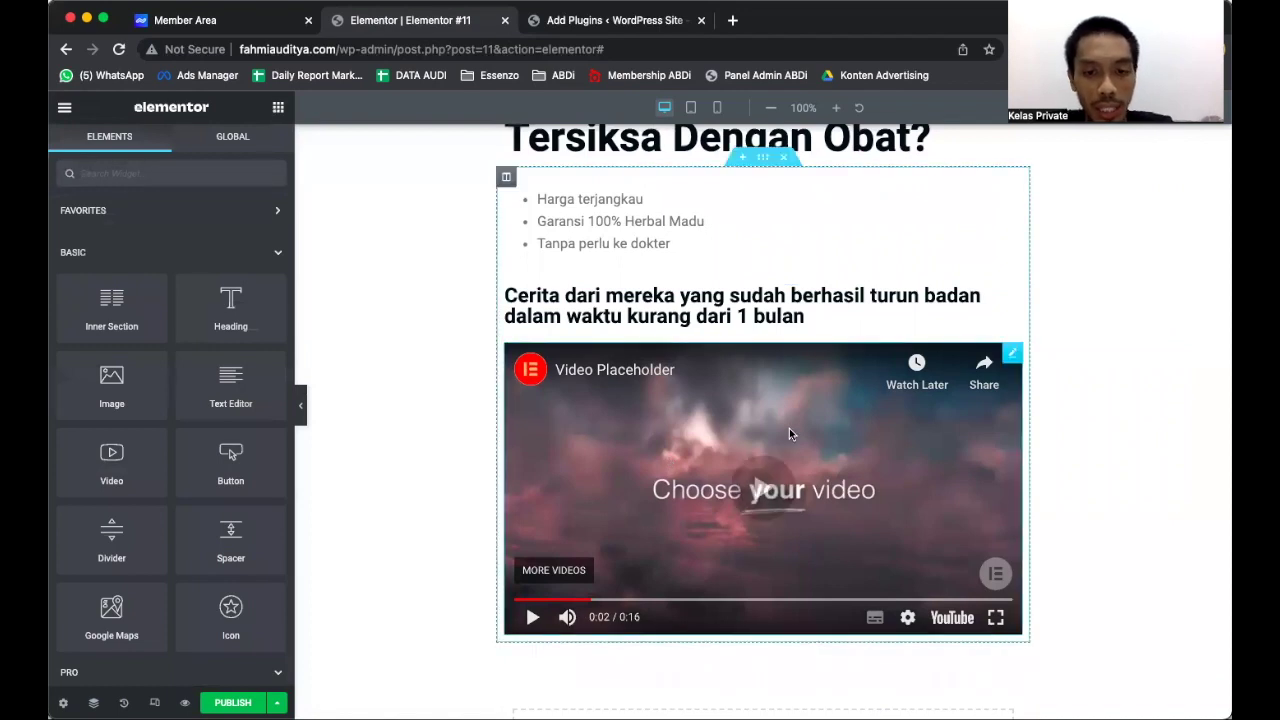
{"action": "left_click", "coordinate": [1012, 353]}
{"action": "left_click", "coordinate": [174, 286]}
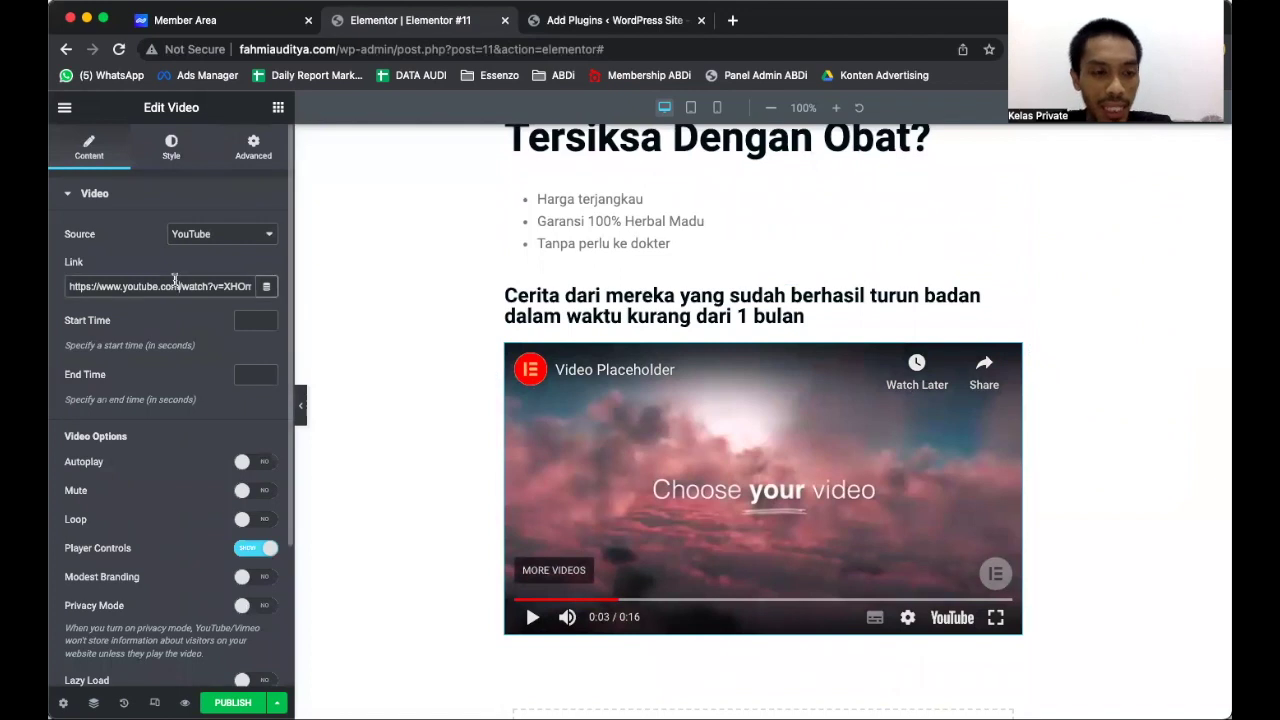
{"action": "key", "text": "End"}
{"action": "left_click", "coordinate": [277, 110]}
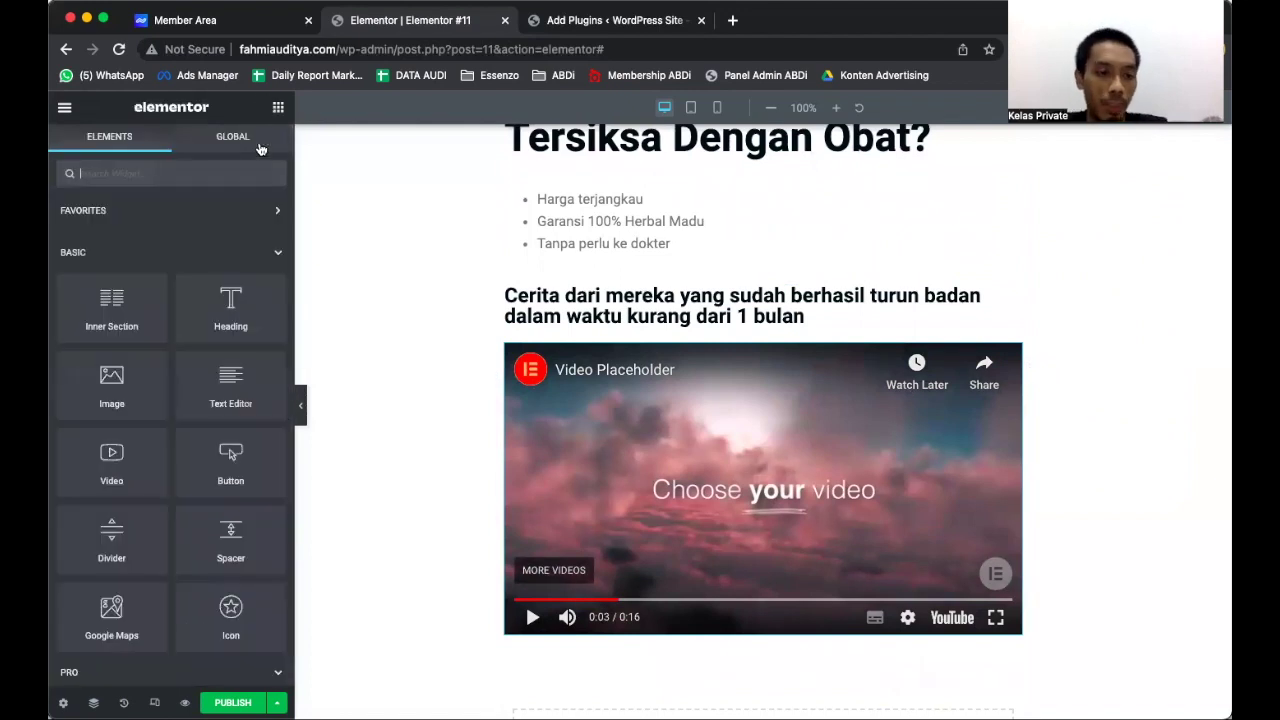
Add a button widget below the video and a two-column inner section below the button.
{"action": "scroll", "coordinate": [228, 485], "scroll_direction": "down", "scroll_amount": 1}
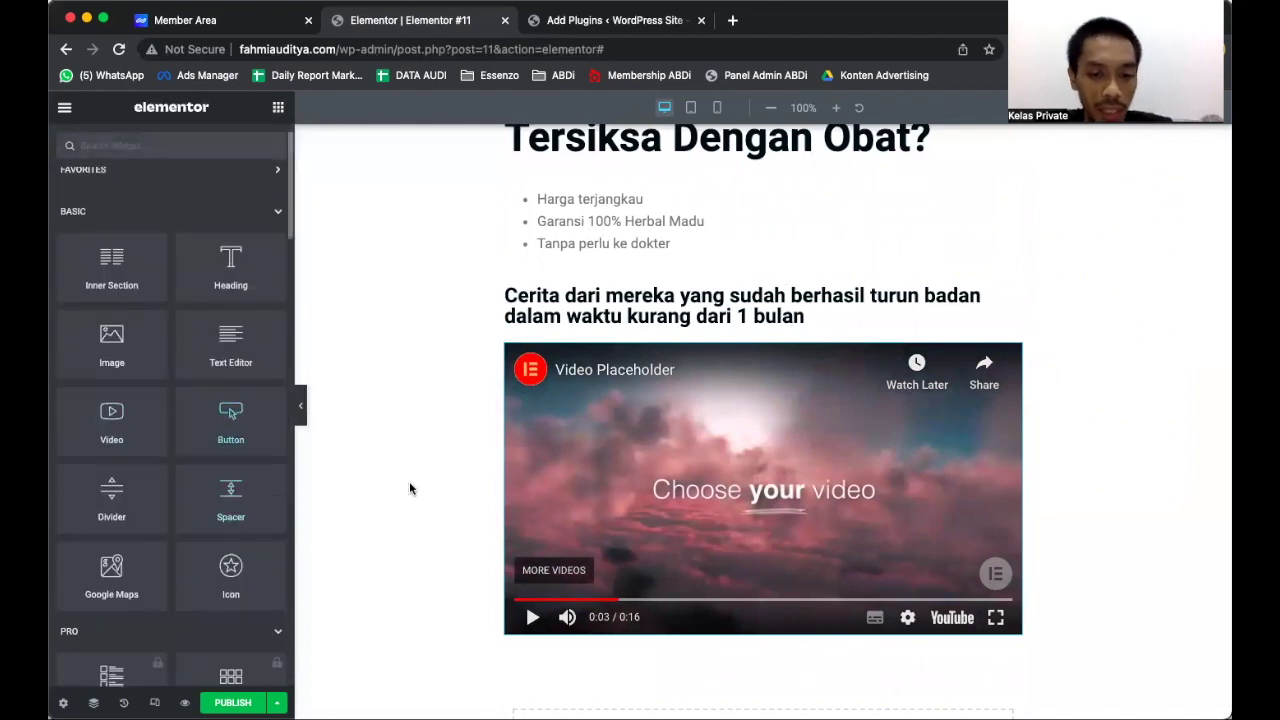
{"action": "scroll", "coordinate": [411, 518], "scroll_direction": "down", "scroll_amount": 3}
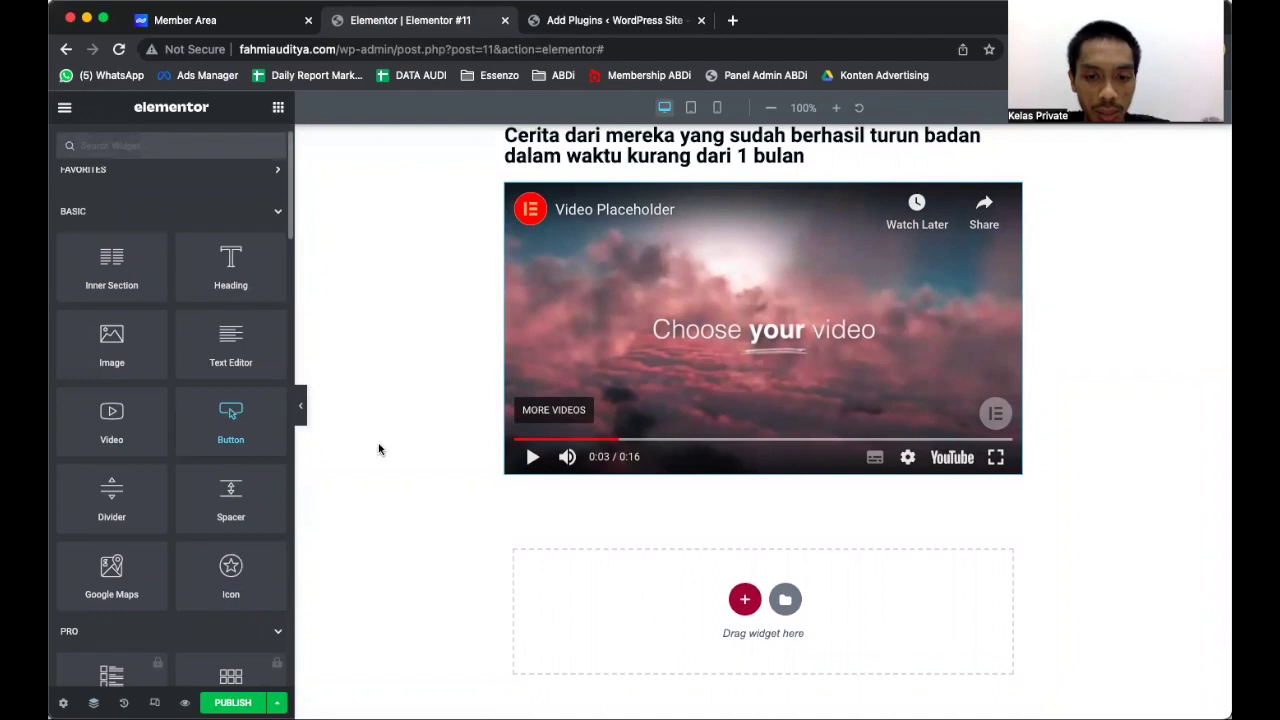
{"action": "left_click_drag", "start_coordinate": [781, 582], "coordinate": [700, 618]}
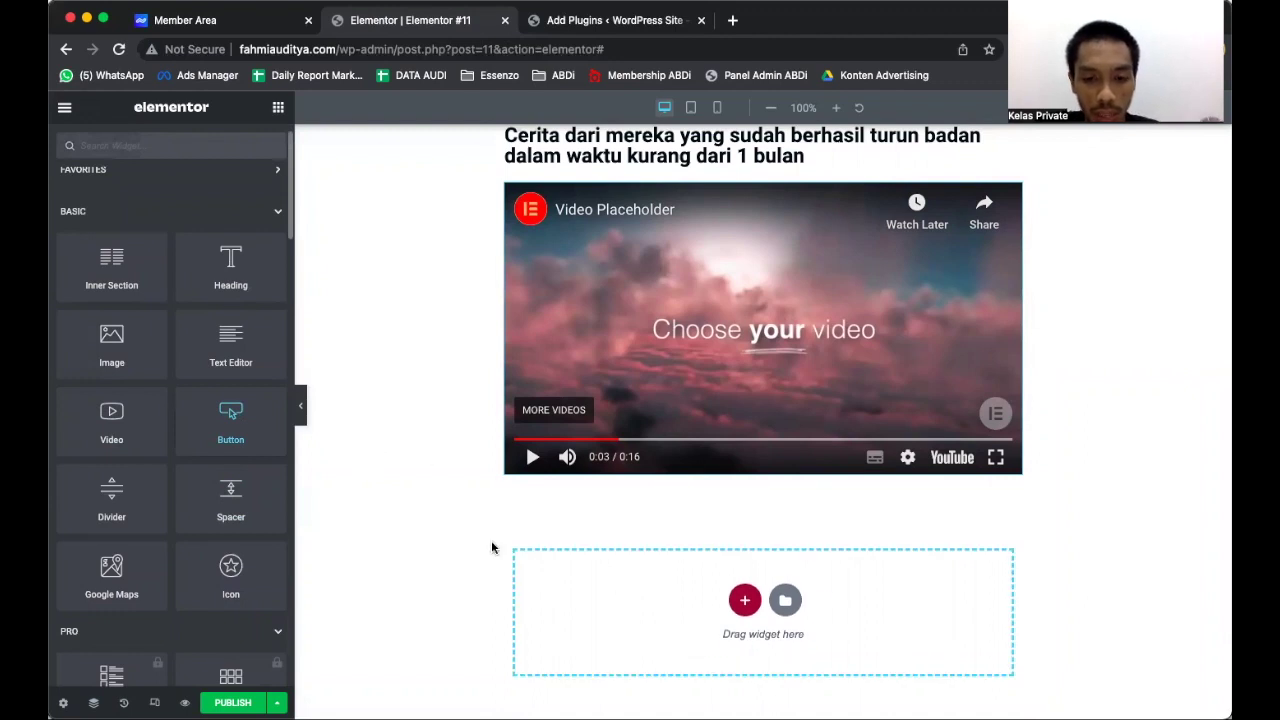
{"action": "left_click", "coordinate": [279, 108]}
{"action": "left_click_drag", "start_coordinate": [130, 307], "coordinate": [635, 556]}
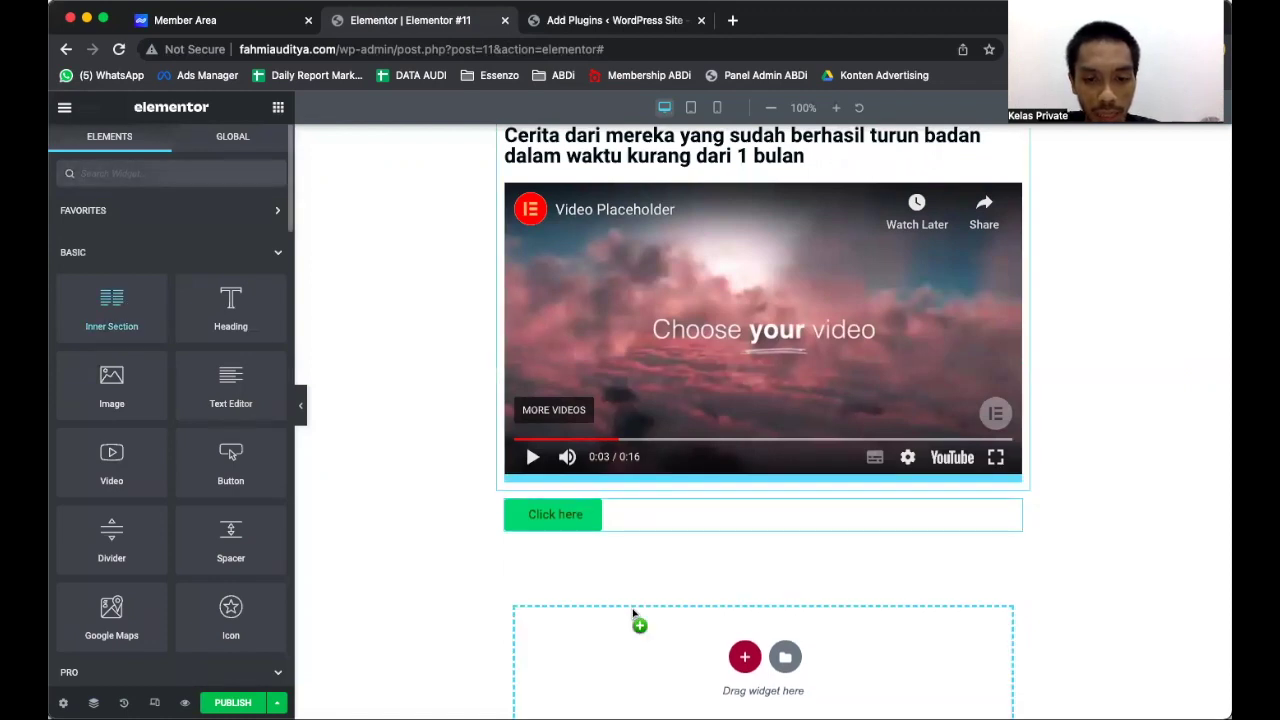
{"action": "scroll", "coordinate": [660, 620], "scroll_direction": "down", "scroll_amount": 3}
{"action": "left_click_drag", "start_coordinate": [722, 398], "coordinate": [722, 400]}
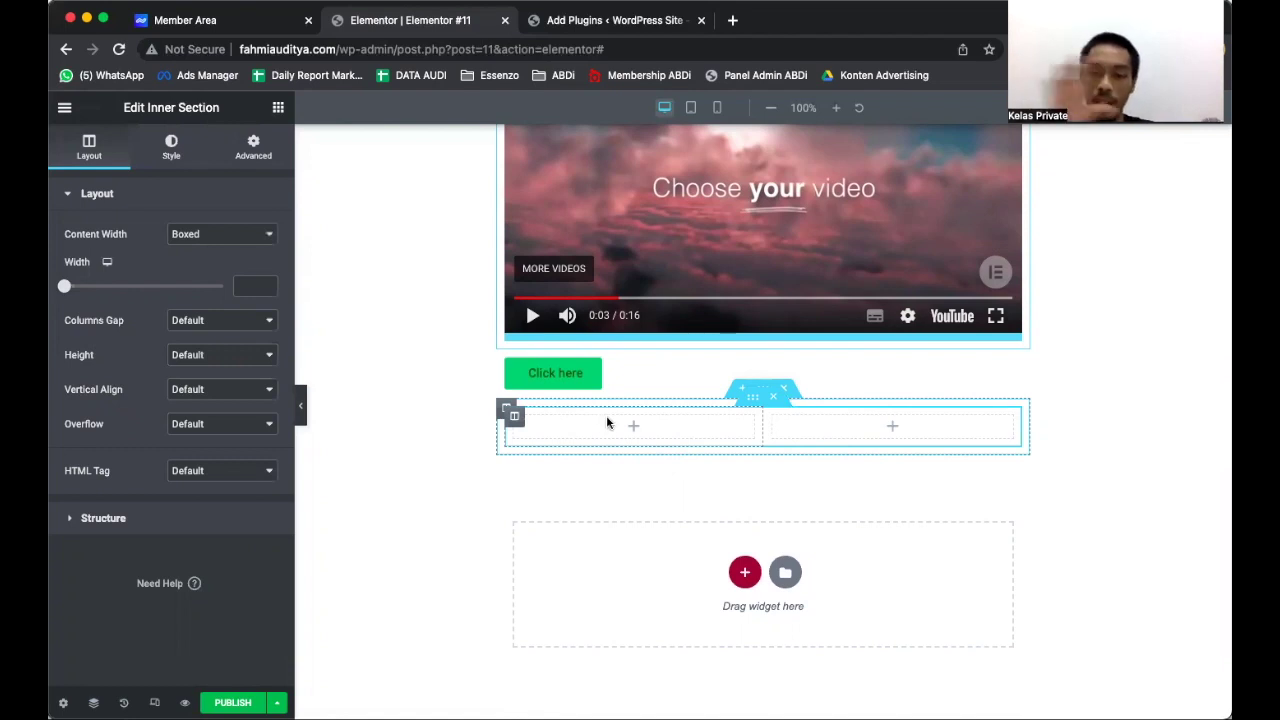
Place an image widget in each of the two columns of the inner section.
{"action": "left_click", "coordinate": [281, 112]}
{"action": "left_click_drag", "start_coordinate": [143, 377], "coordinate": [674, 429]}
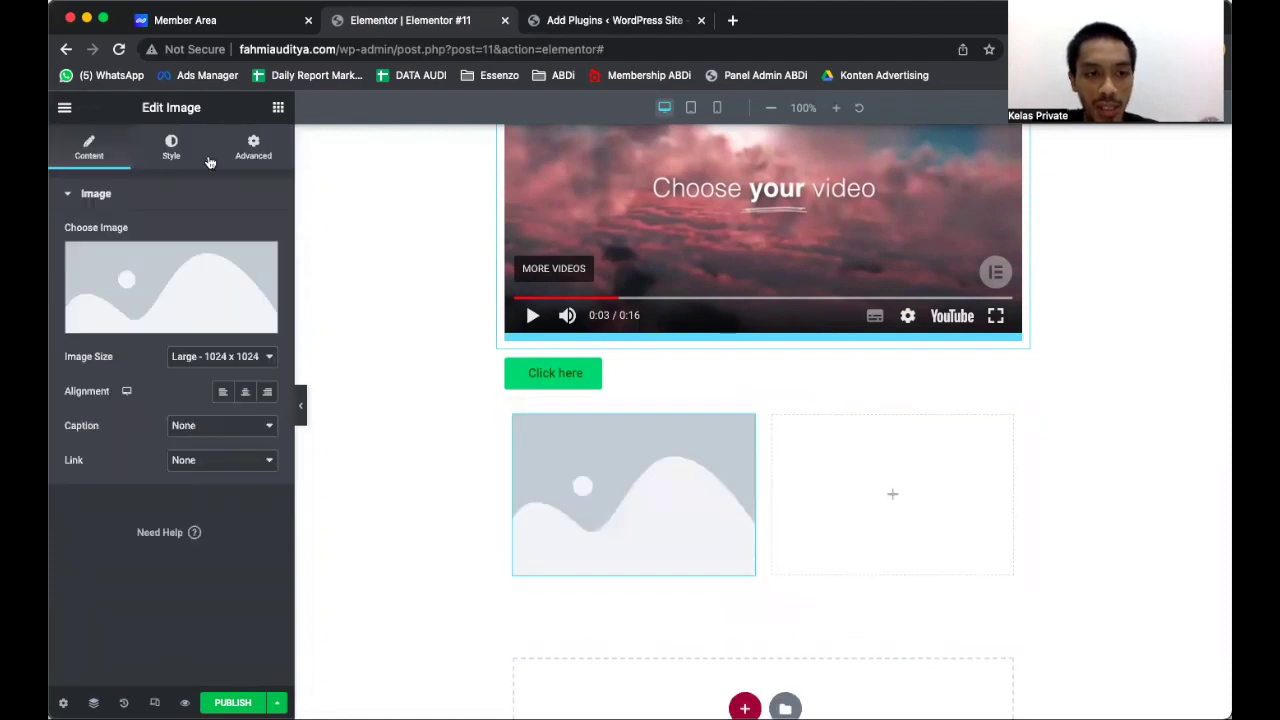
{"action": "left_click", "coordinate": [277, 108]}
{"action": "left_click_drag", "start_coordinate": [118, 385], "coordinate": [912, 493]}
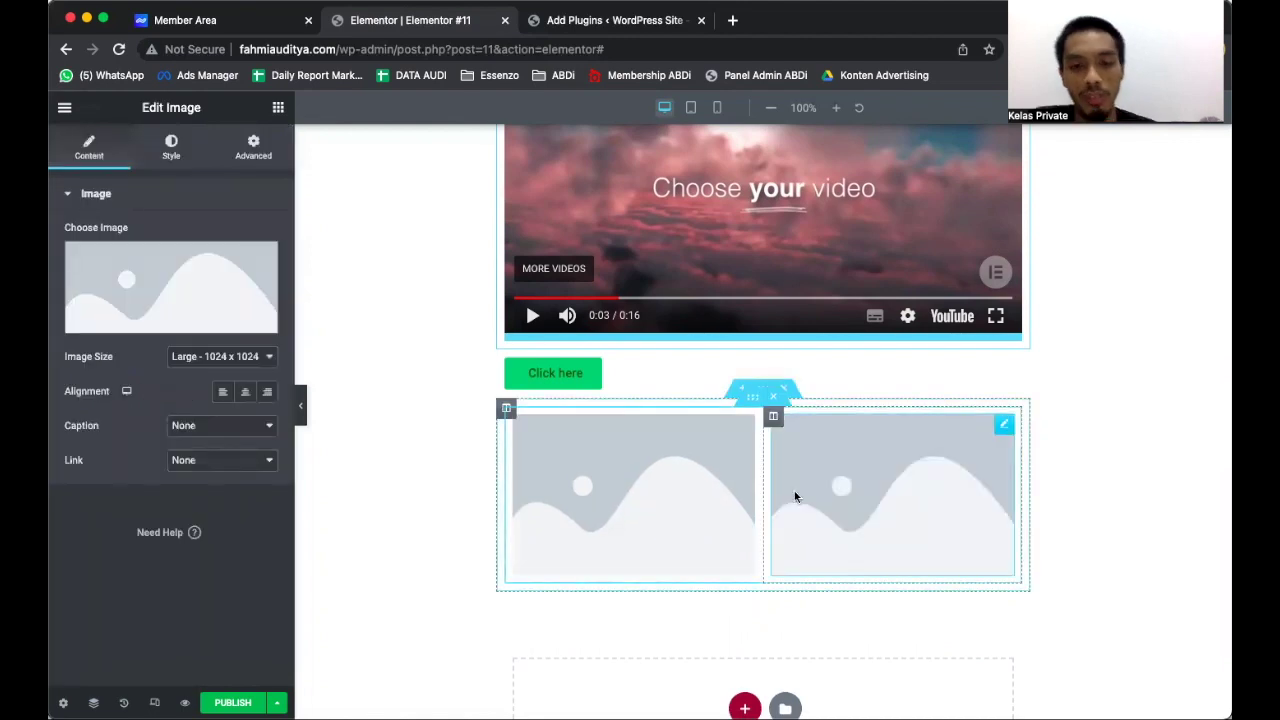
Set the size of the "Click here" button to Medium, check it in the mobile preview and return to desktop view.
{"action": "scroll", "coordinate": [628, 290], "scroll_direction": "down", "scroll_amount": 1}
{"action": "left_click", "coordinate": [565, 326]}
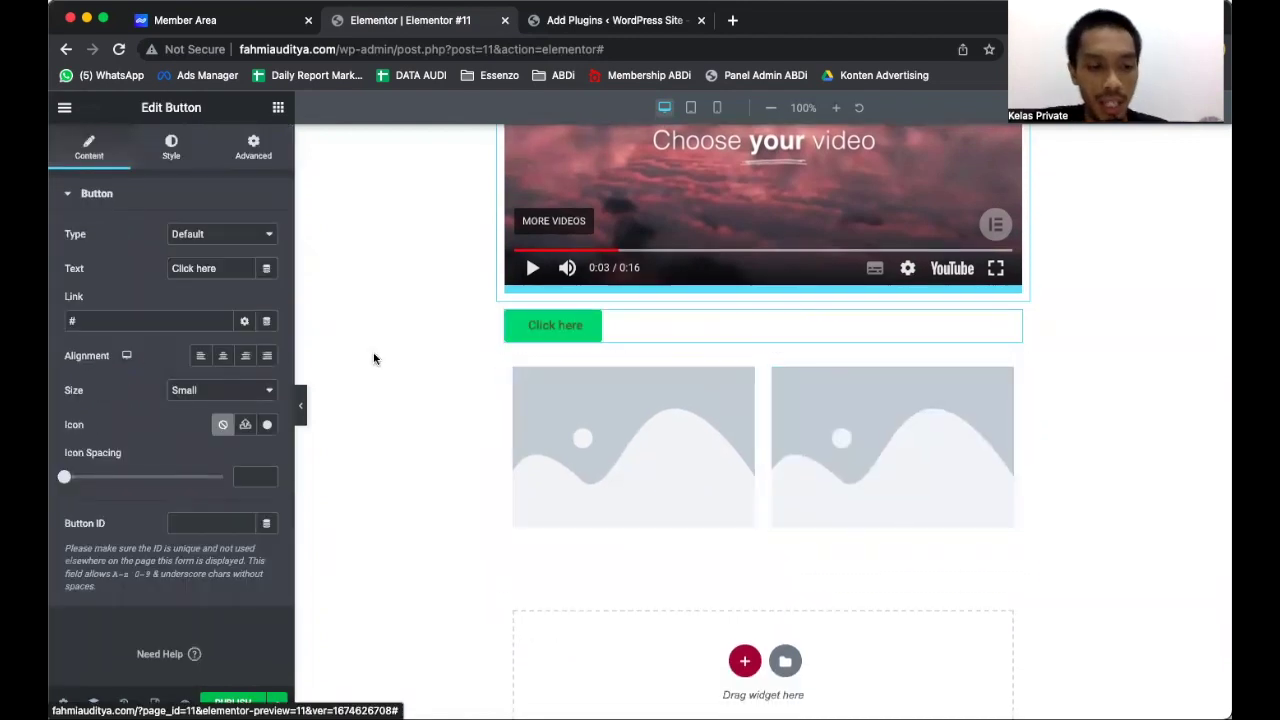
{"action": "left_click", "coordinate": [222, 390]}
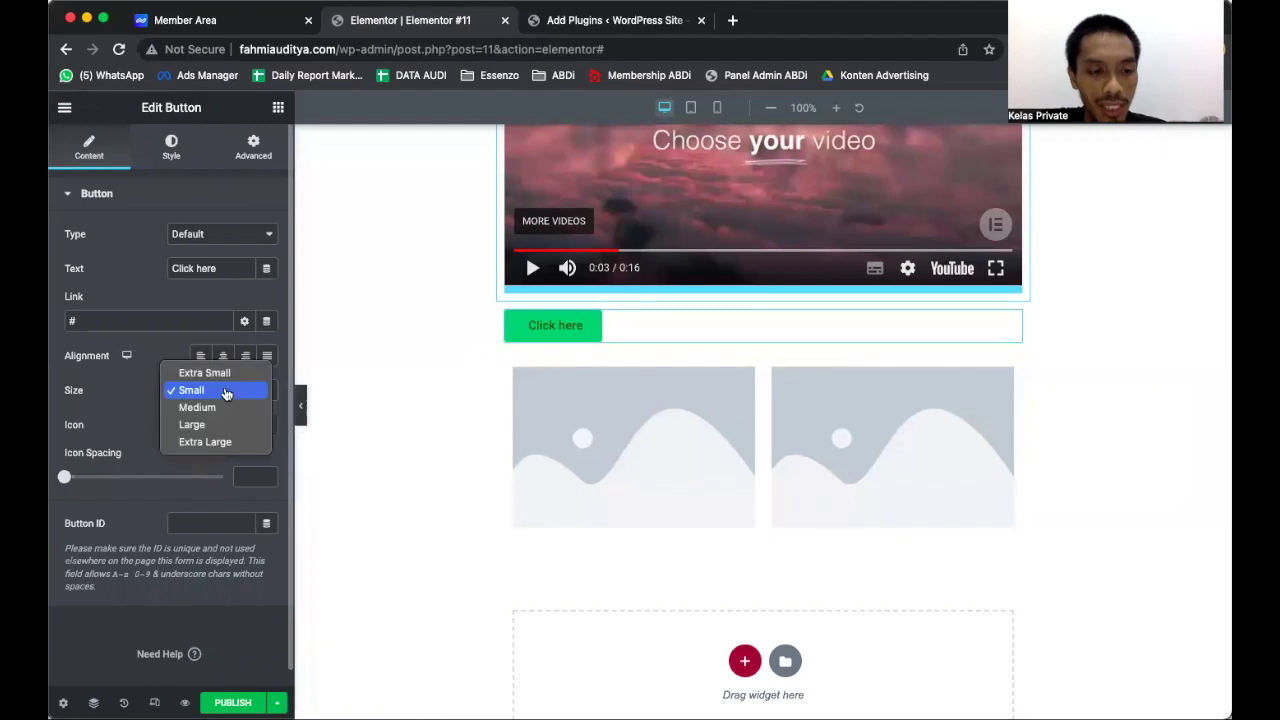
{"action": "left_click", "coordinate": [219, 442]}
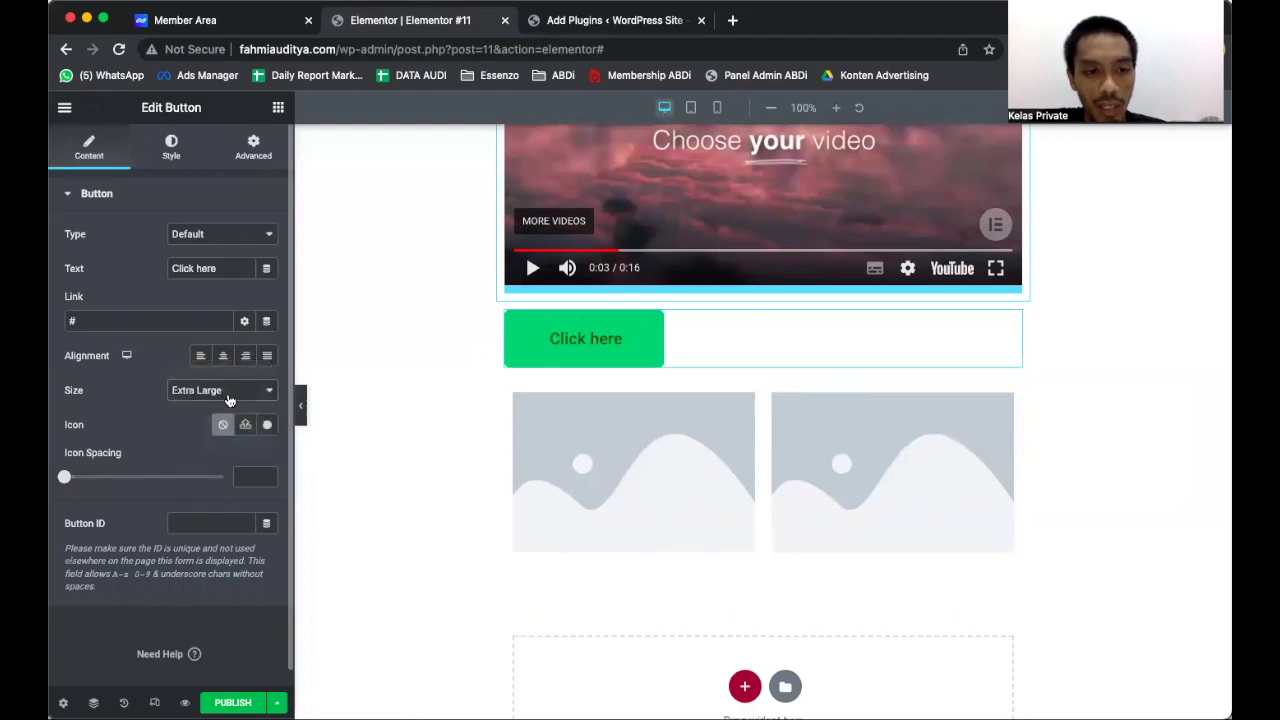
{"action": "left_click", "coordinate": [228, 400]}
{"action": "key", "text": "Escape"}
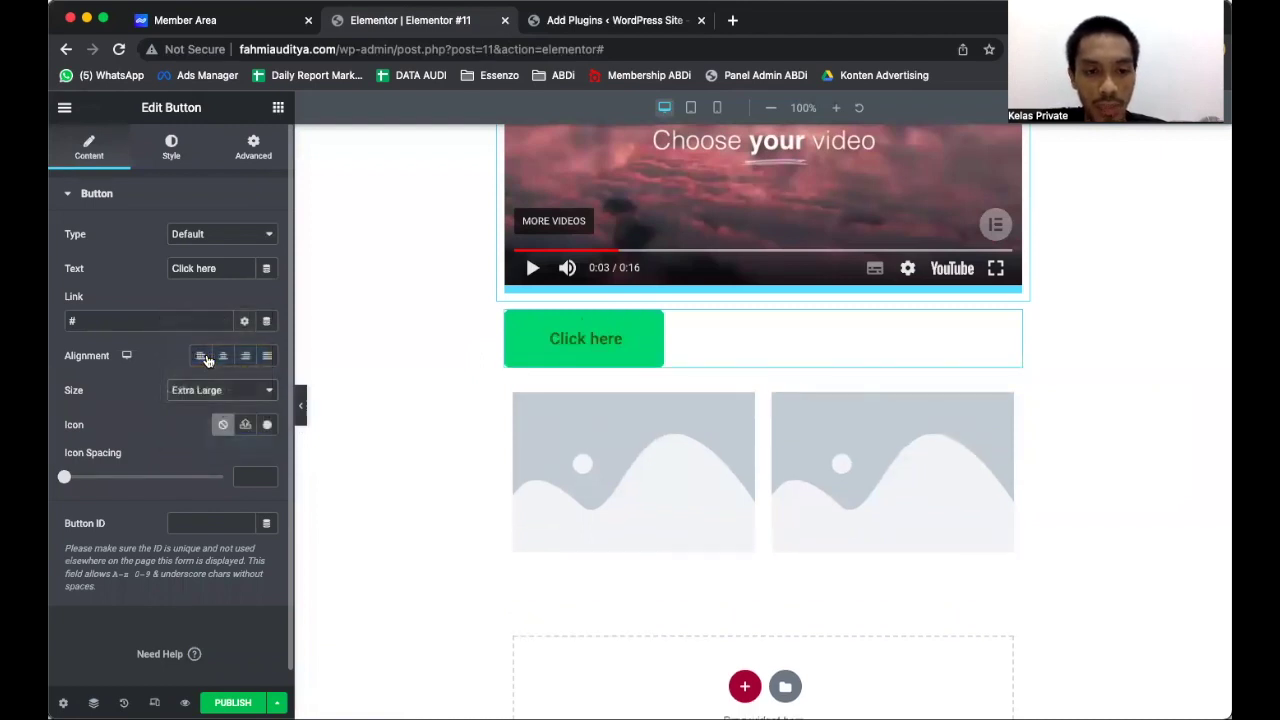
{"action": "left_click", "coordinate": [716, 108]}
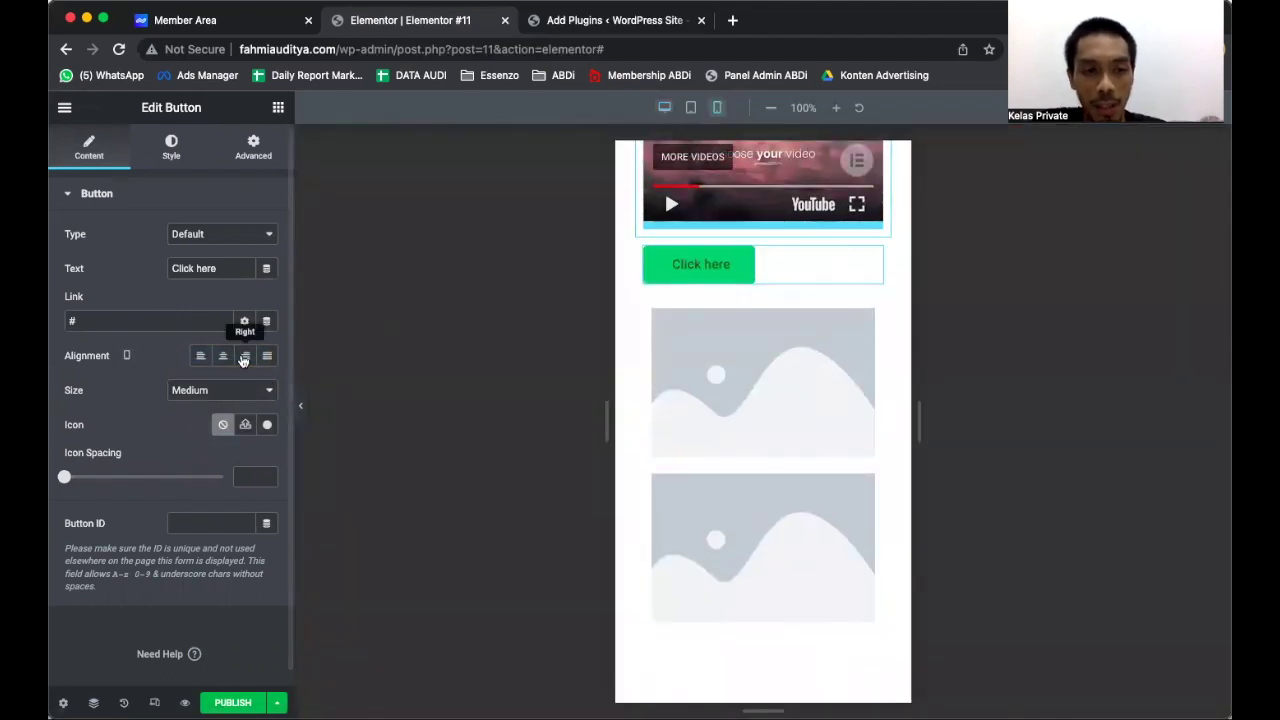
{"action": "left_click", "coordinate": [664, 108]}
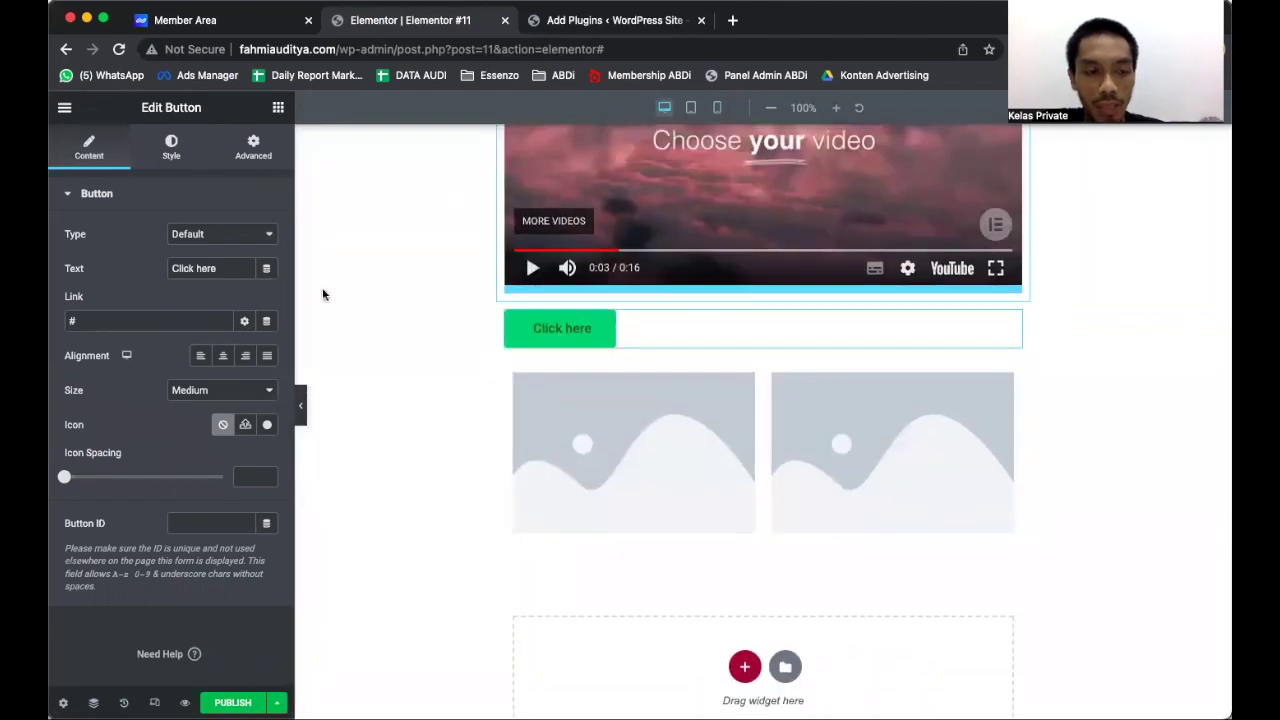
Center-align the "Click here" button, check its link field and return to the list of widgets.
{"action": "left_click", "coordinate": [223, 355]}
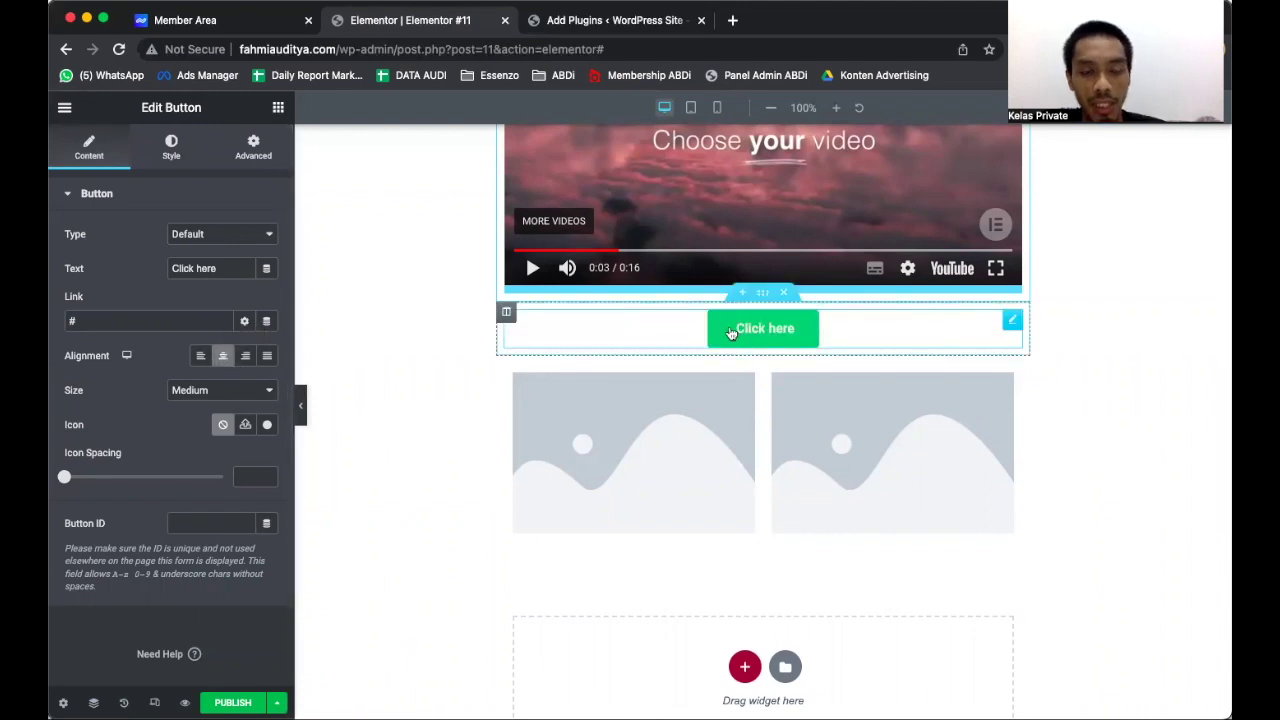
{"action": "double_click", "coordinate": [151, 321]}
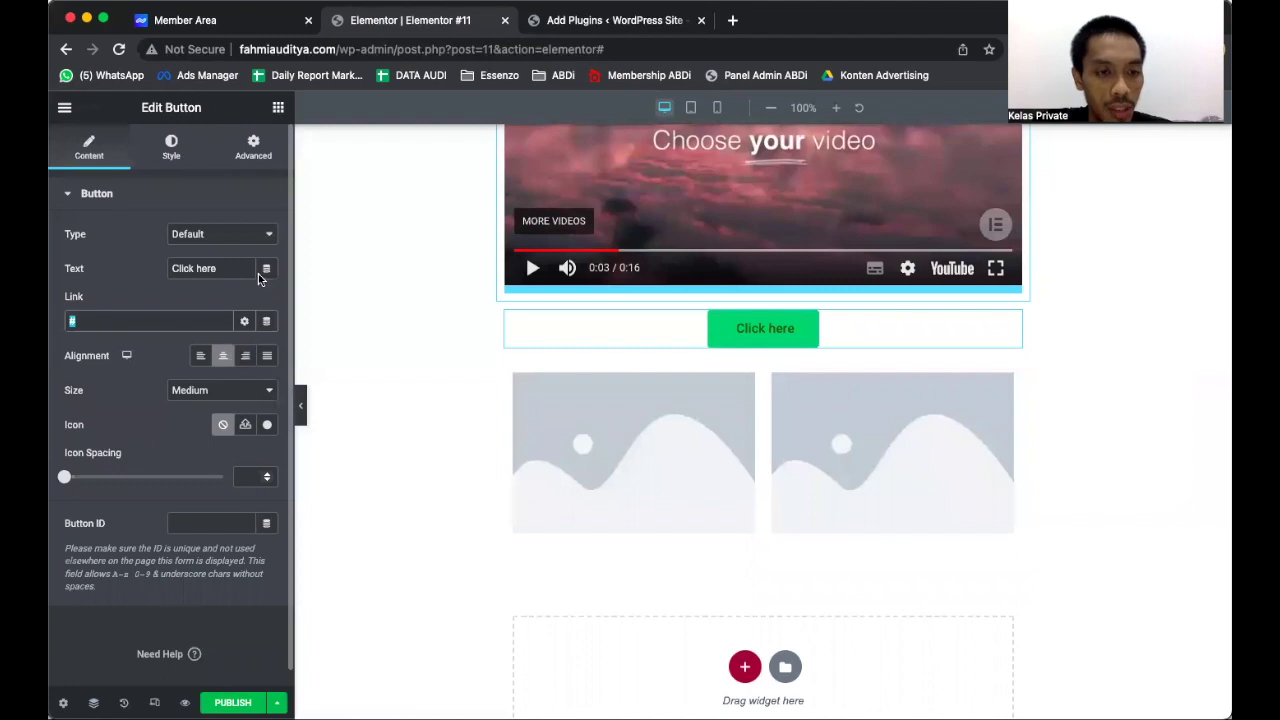
{"action": "left_click", "coordinate": [278, 107]}
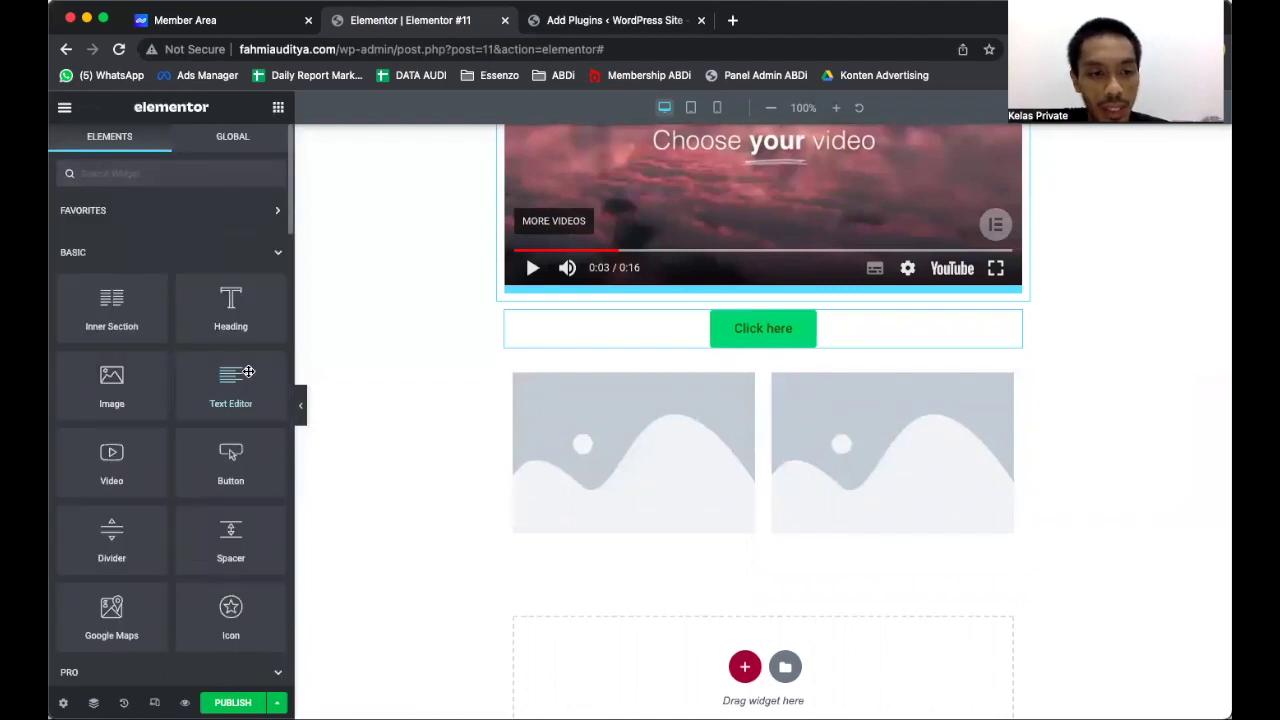
Look through the available widgets in the Basic, Pro and General categories, including which ones are locked.
{"action": "scroll", "coordinate": [248, 371], "scroll_direction": "down", "scroll_amount": 2}
{"action": "scroll", "coordinate": [240, 390], "scroll_direction": "down", "scroll_amount": 3}
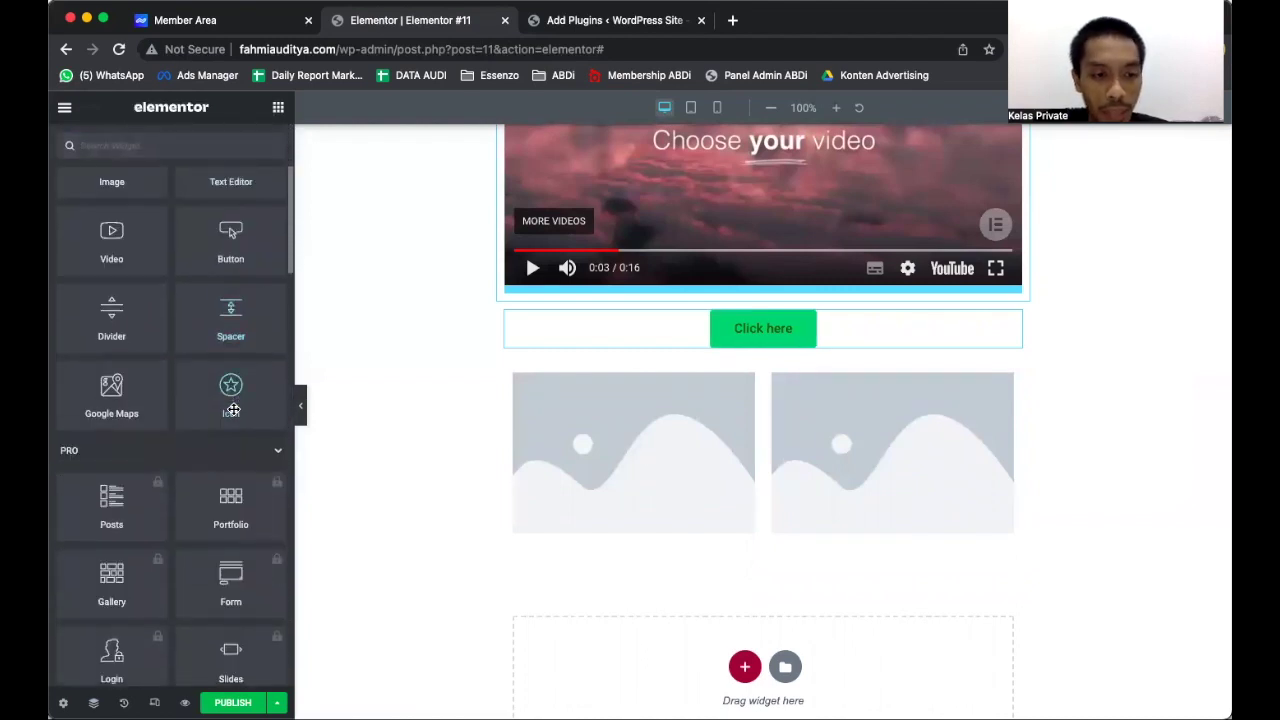
{"action": "scroll", "coordinate": [166, 514], "scroll_direction": "down", "scroll_amount": 2}
{"action": "scroll", "coordinate": [166, 514], "scroll_direction": "up", "scroll_amount": 1}
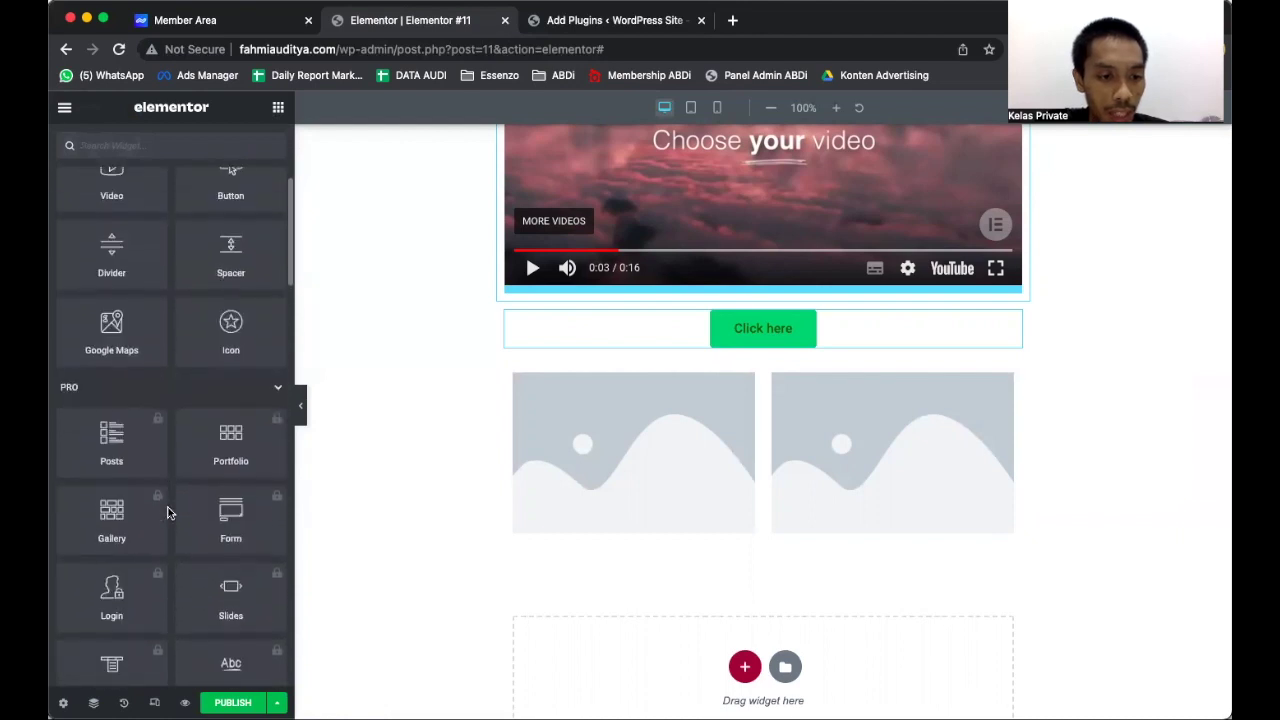
{"action": "scroll", "coordinate": [203, 543], "scroll_direction": "down", "scroll_amount": 3}
{"action": "scroll", "coordinate": [207, 440], "scroll_direction": "down", "scroll_amount": 3}
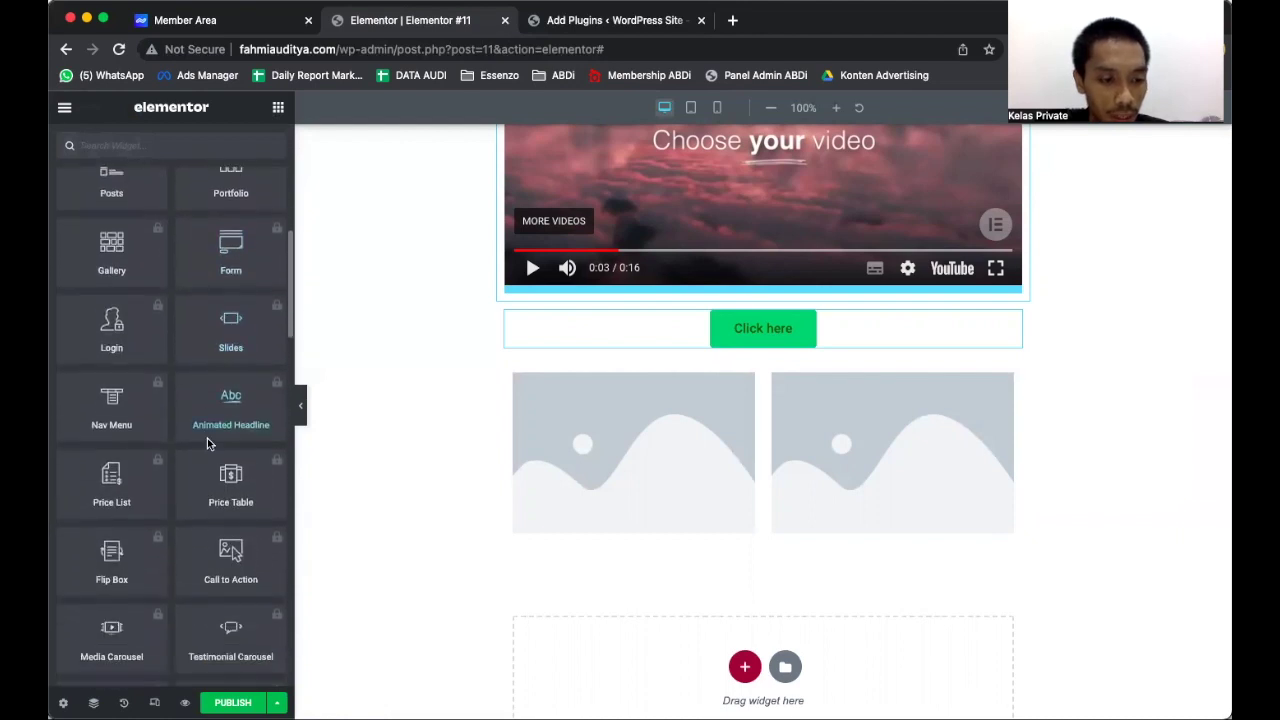
{"action": "scroll", "coordinate": [190, 445], "scroll_direction": "down", "scroll_amount": 2}
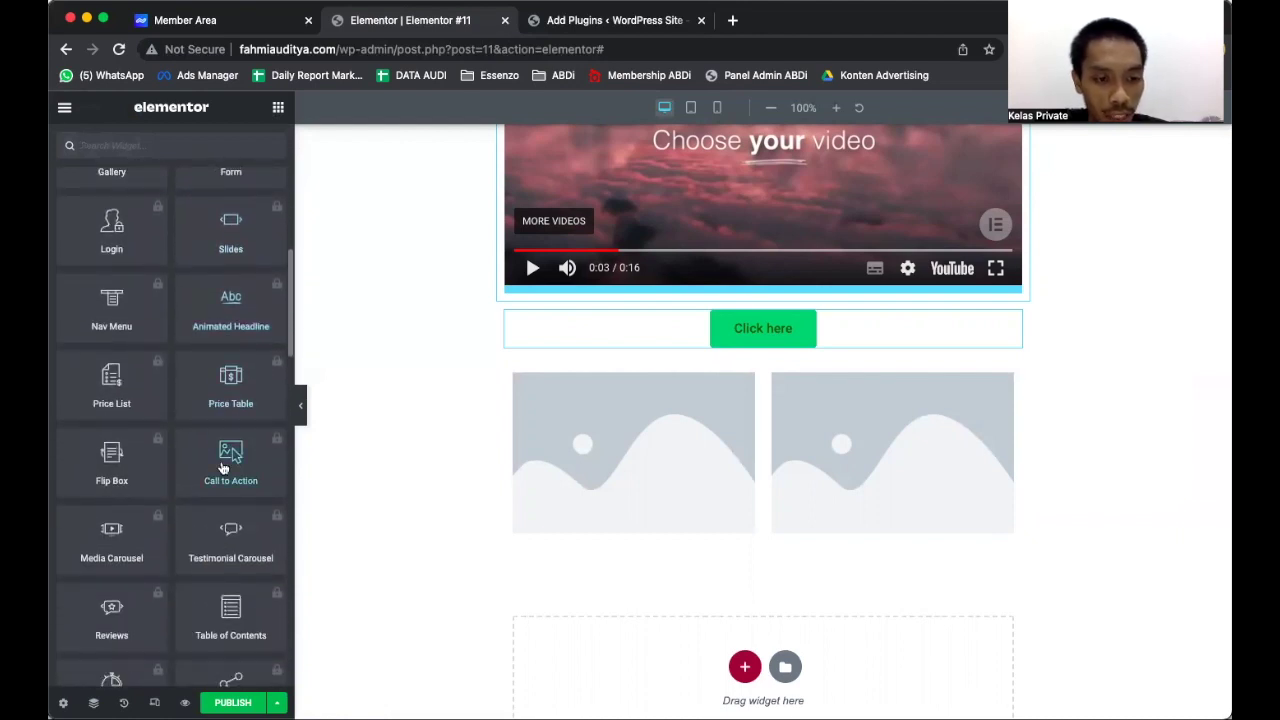
{"action": "scroll", "coordinate": [225, 460], "scroll_direction": "down", "scroll_amount": 2}
{"action": "scroll", "coordinate": [143, 452], "scroll_direction": "down", "scroll_amount": 4}
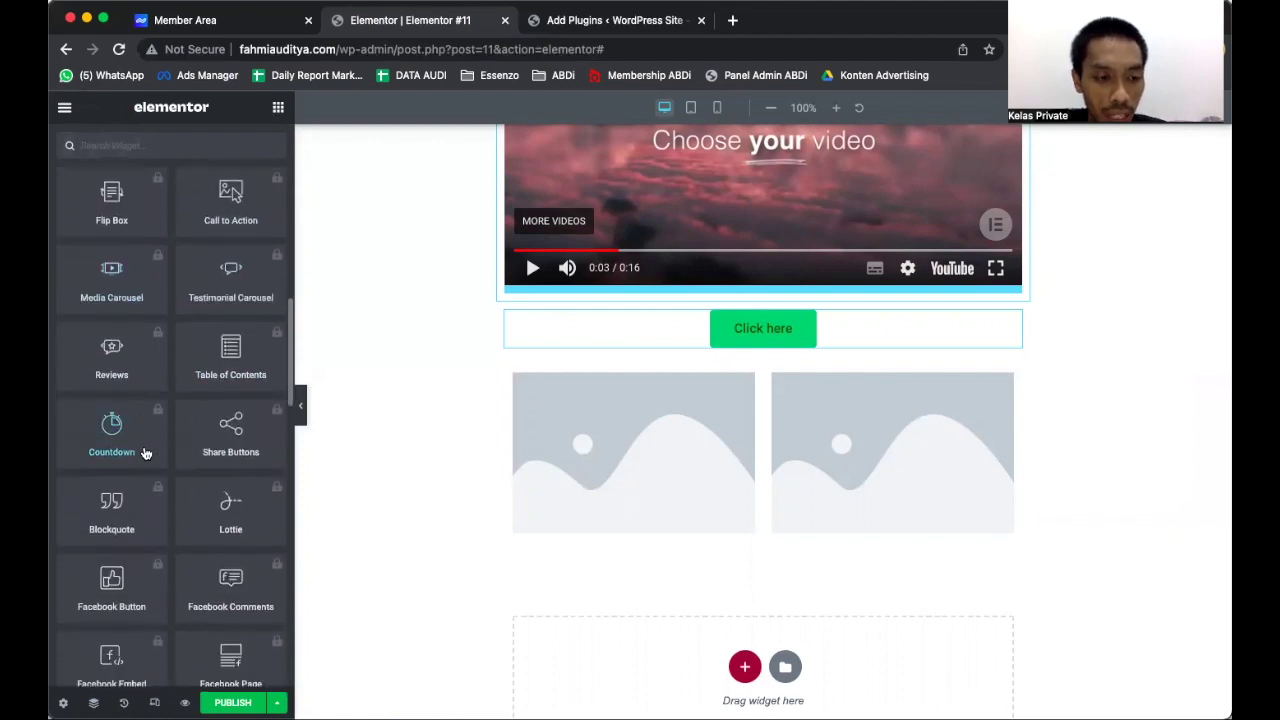
{"action": "scroll", "coordinate": [127, 468], "scroll_direction": "down", "scroll_amount": 5}
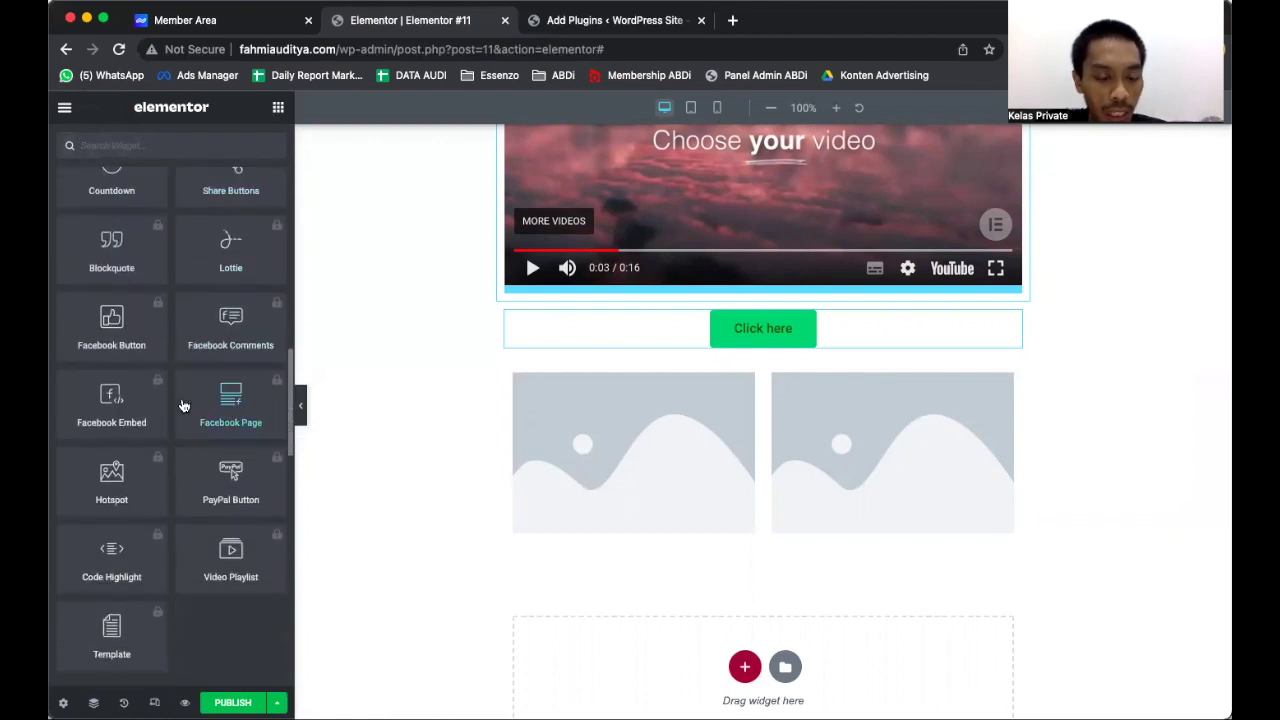
{"action": "scroll", "coordinate": [184, 405], "scroll_direction": "down", "scroll_amount": 2}
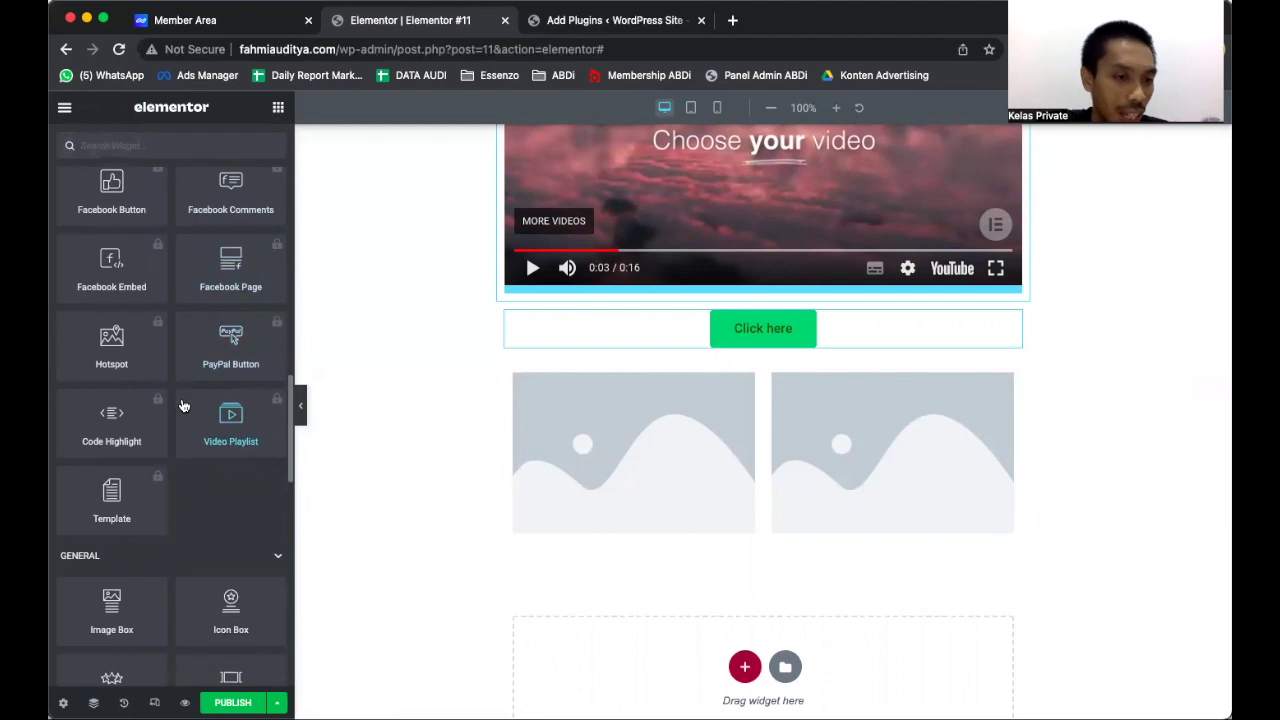
{"action": "scroll", "coordinate": [194, 447], "scroll_direction": "down", "scroll_amount": 5}
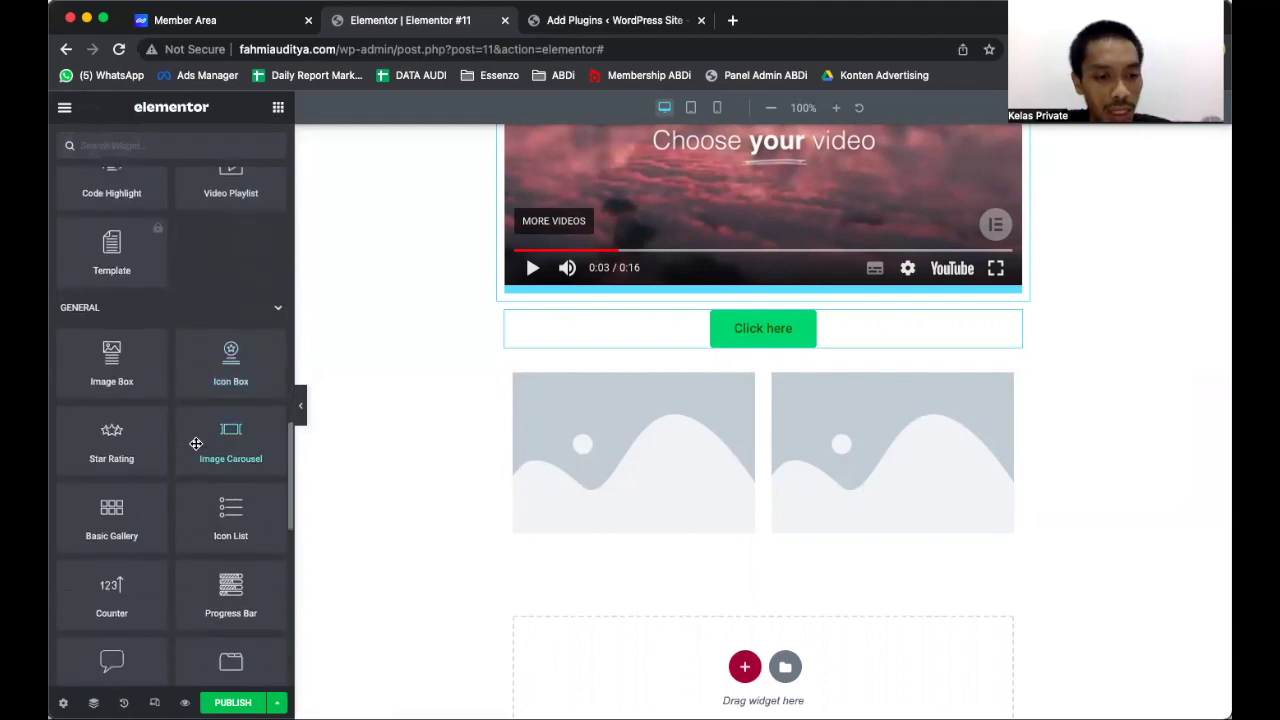
{"action": "scroll", "coordinate": [196, 443], "scroll_direction": "down", "scroll_amount": 2}
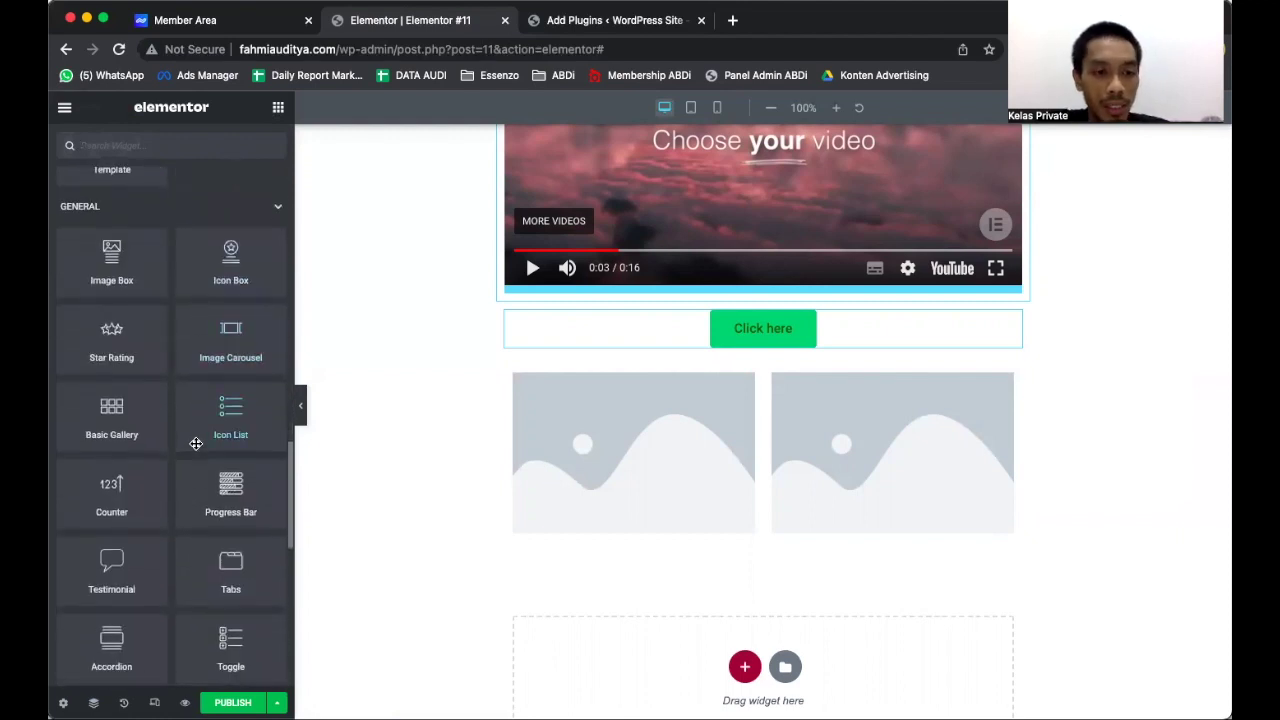
{"action": "scroll", "coordinate": [196, 443], "scroll_direction": "down", "scroll_amount": 3}
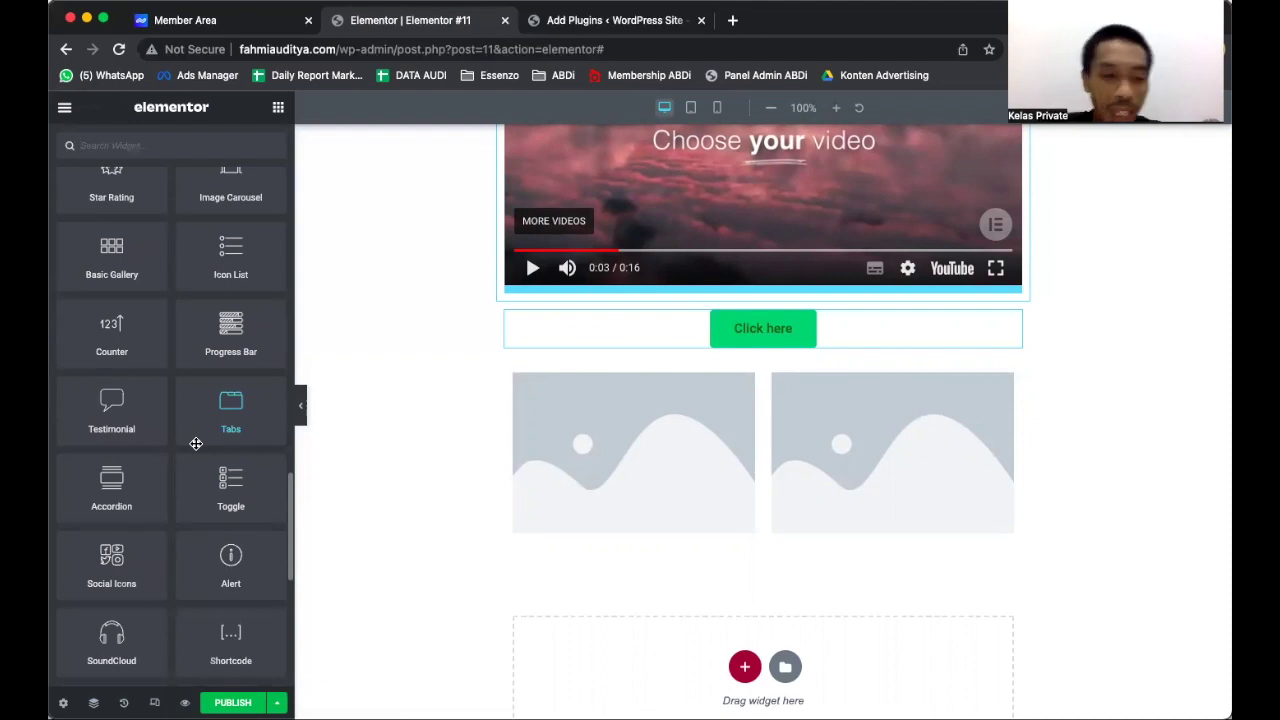
{"action": "scroll", "coordinate": [196, 443], "scroll_direction": "down", "scroll_amount": 5}
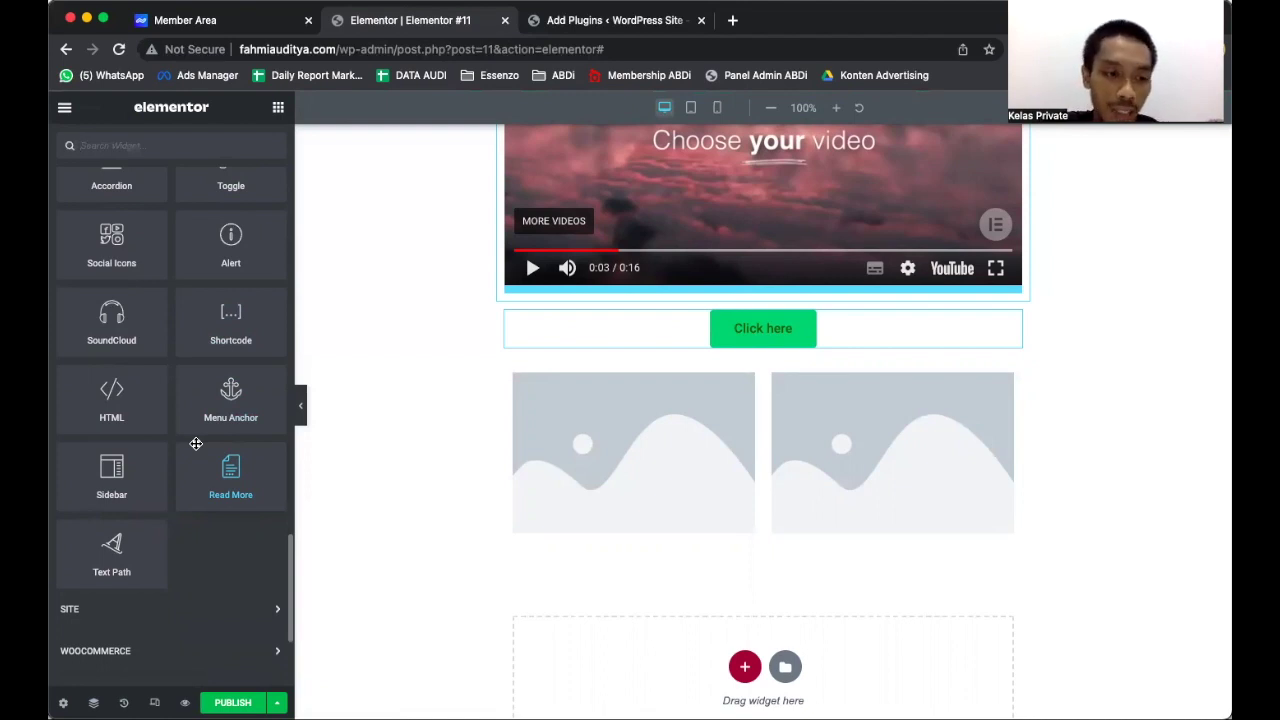
{"action": "scroll", "coordinate": [196, 443], "scroll_direction": "up", "scroll_amount": 15}
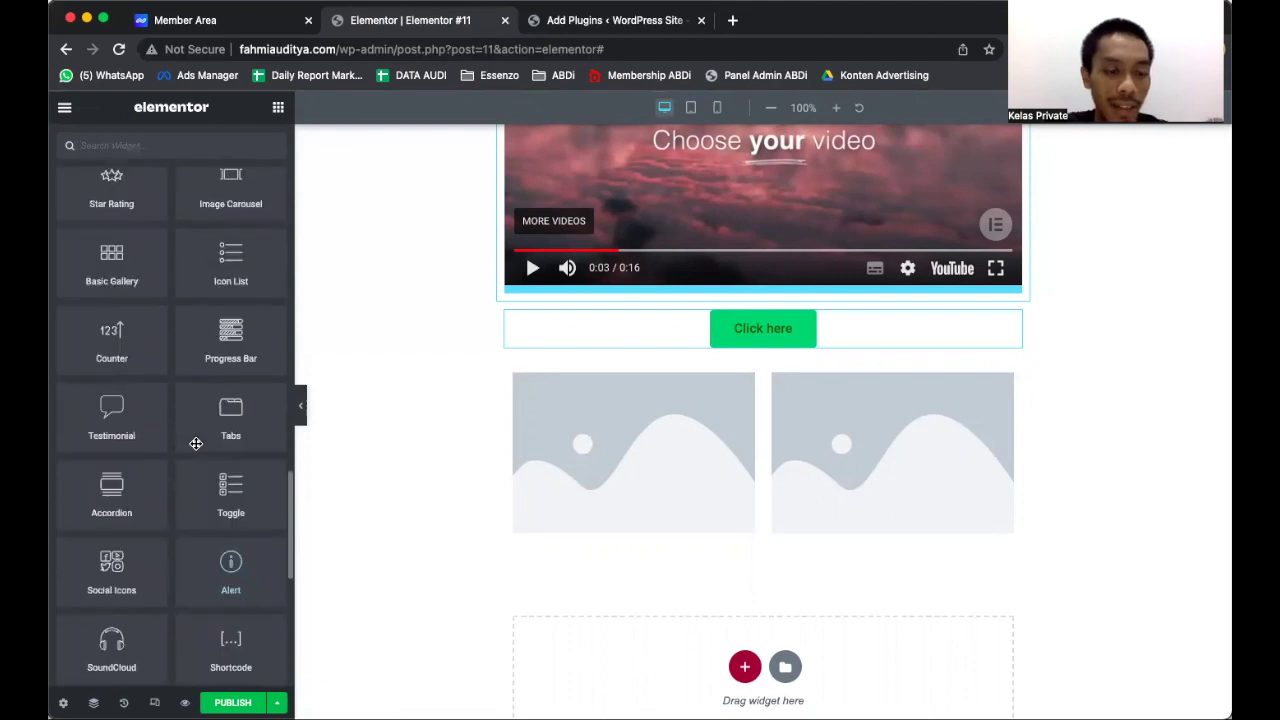
{"action": "scroll", "coordinate": [197, 448], "scroll_direction": "up", "scroll_amount": 2}
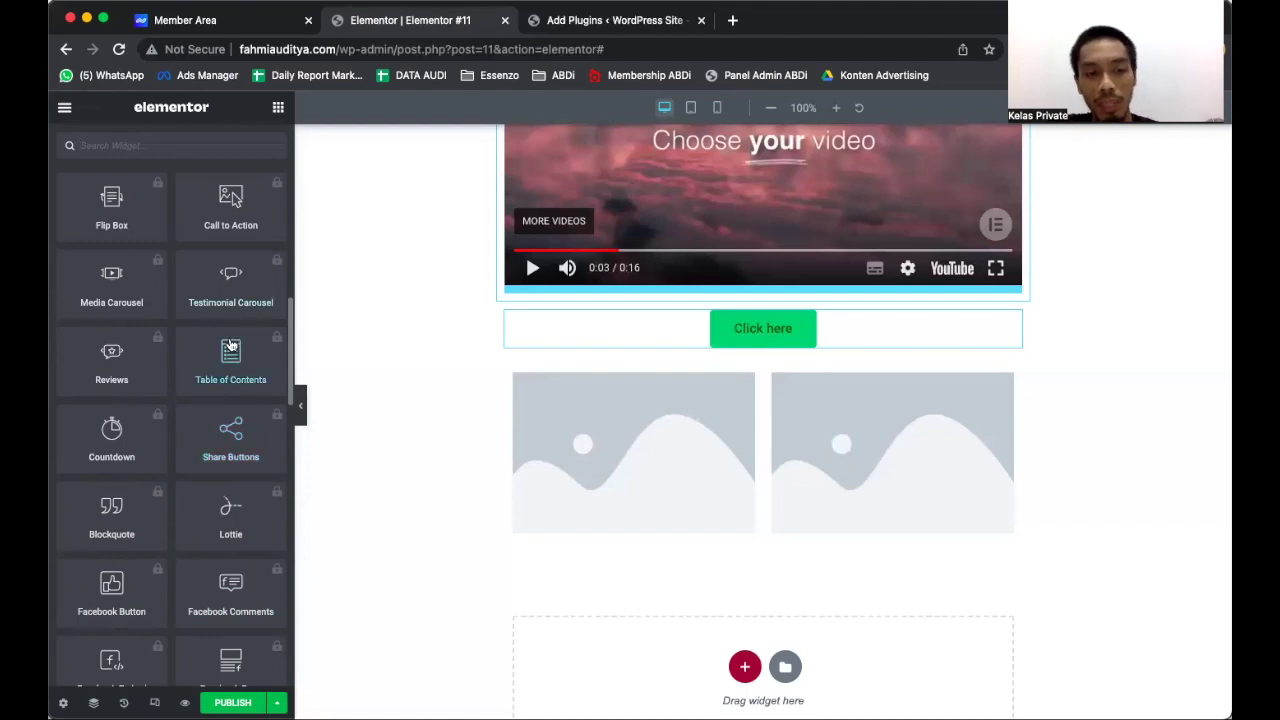
{"action": "scroll", "coordinate": [228, 340], "scroll_direction": "up", "scroll_amount": 4}
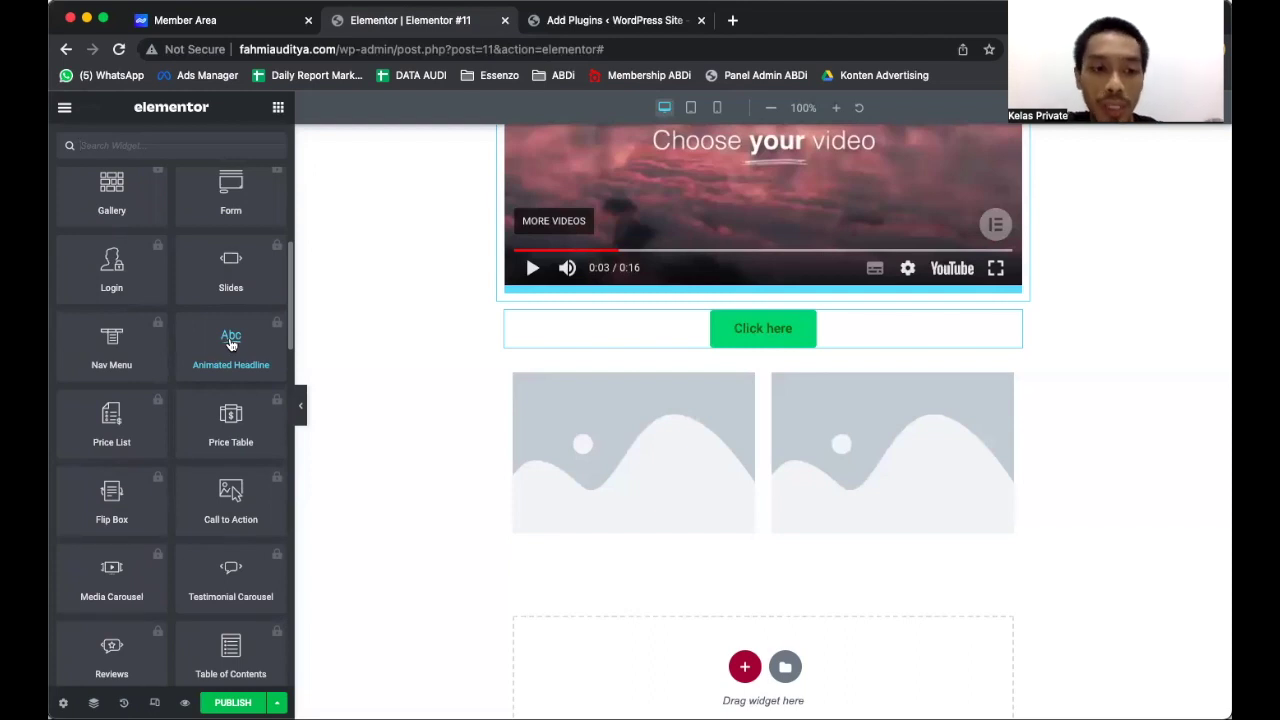
{"action": "scroll", "coordinate": [230, 342], "scroll_direction": "up", "scroll_amount": 4}
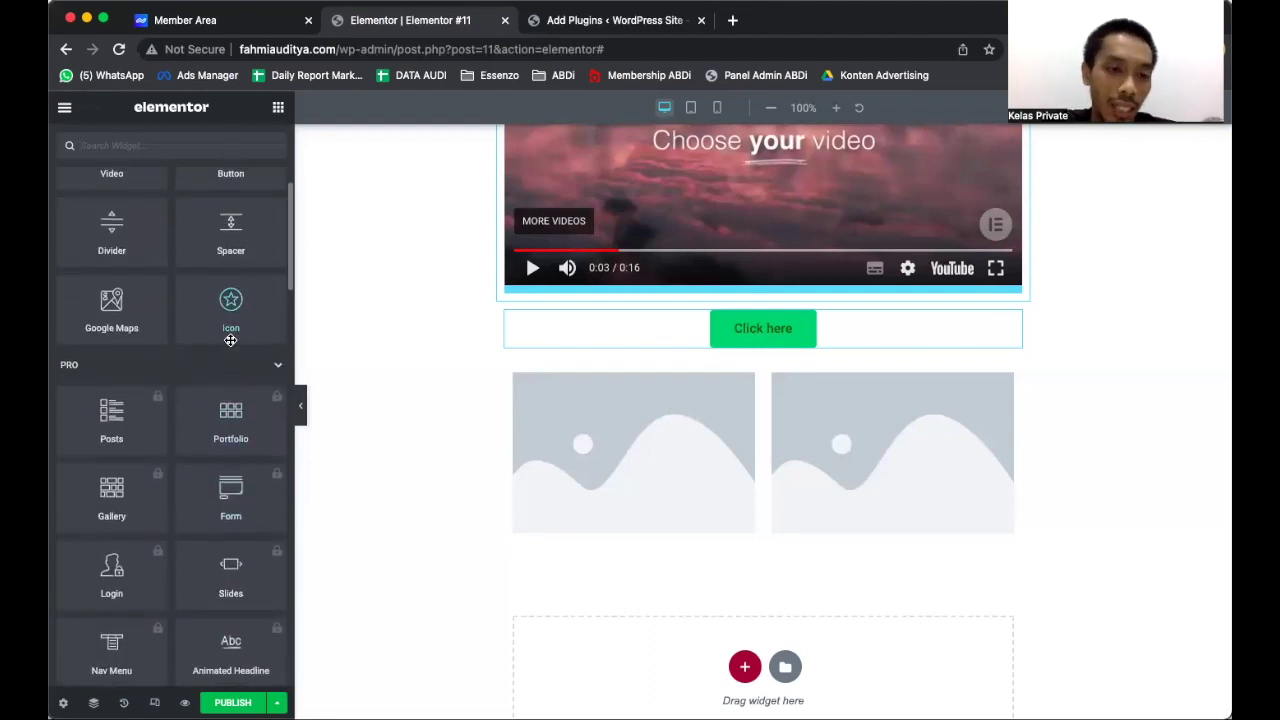
{"action": "scroll", "coordinate": [230, 340], "scroll_direction": "up", "scroll_amount": 5}
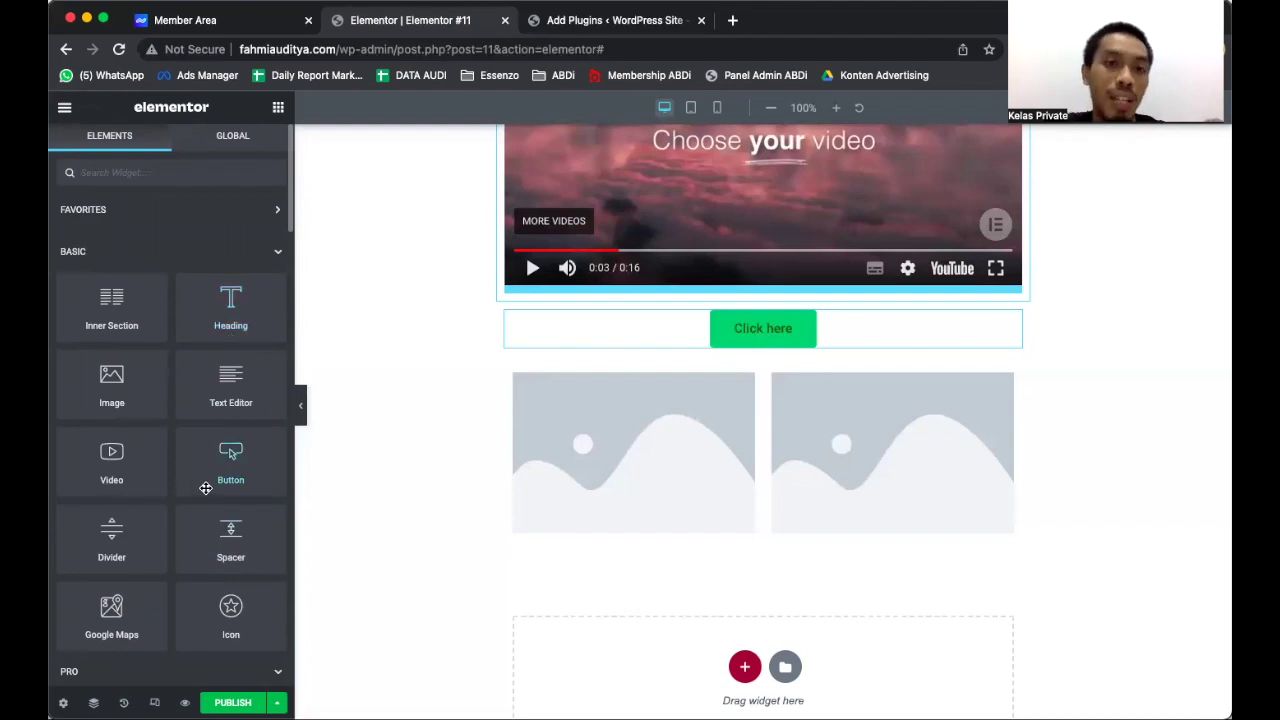
{"action": "scroll", "coordinate": [205, 488], "scroll_direction": "down", "scroll_amount": 10}
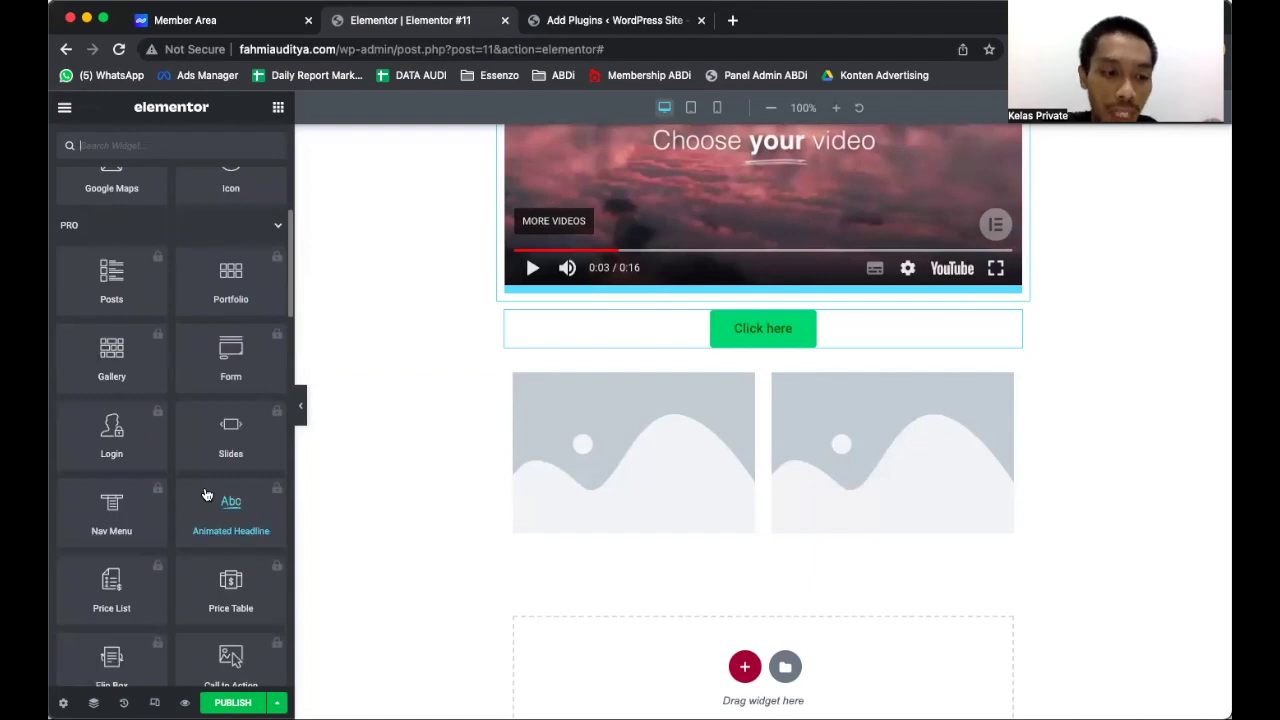
{"action": "scroll", "coordinate": [205, 495], "scroll_direction": "down", "scroll_amount": 4}
{"action": "scroll", "coordinate": [205, 493], "scroll_direction": "up", "scroll_amount": 15}
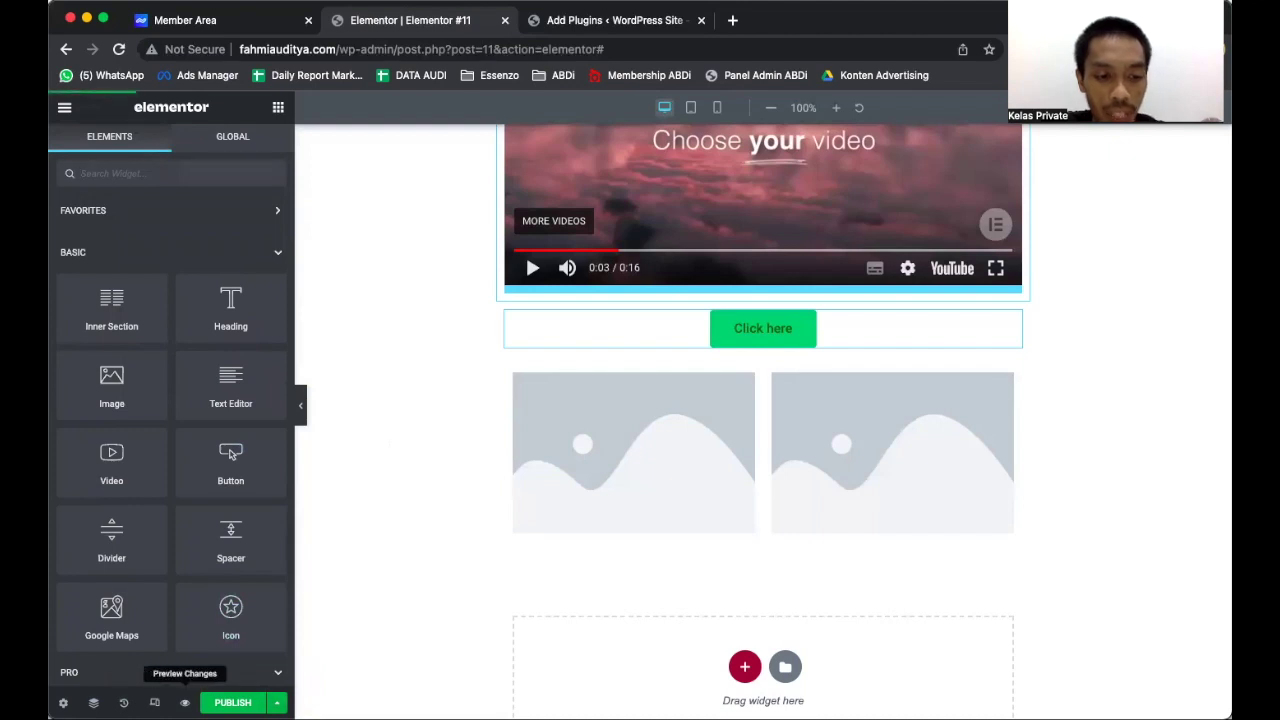
Preview the page in a new browser tab, review its content from the title to the image columns, and close the preview.
{"action": "left_click", "coordinate": [184, 703]}
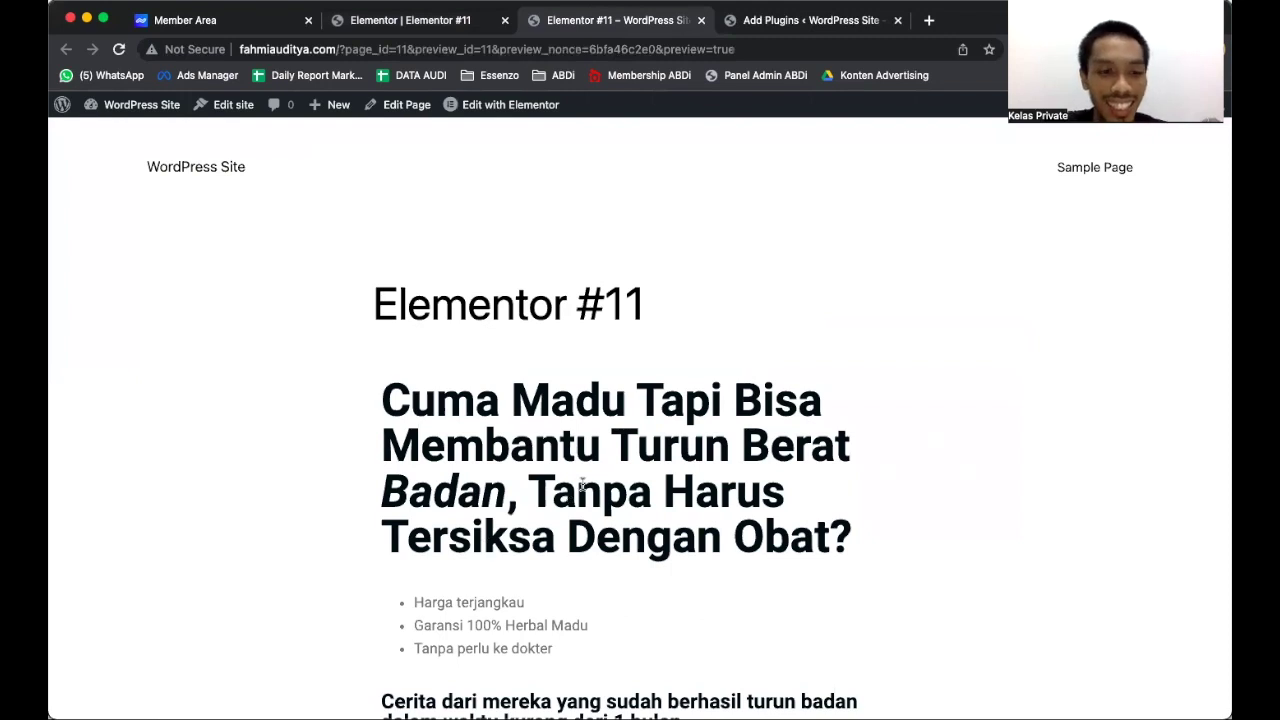
{"action": "scroll", "coordinate": [582, 487], "scroll_direction": "down", "scroll_amount": 5}
{"action": "scroll", "coordinate": [582, 488], "scroll_direction": "down", "scroll_amount": 10}
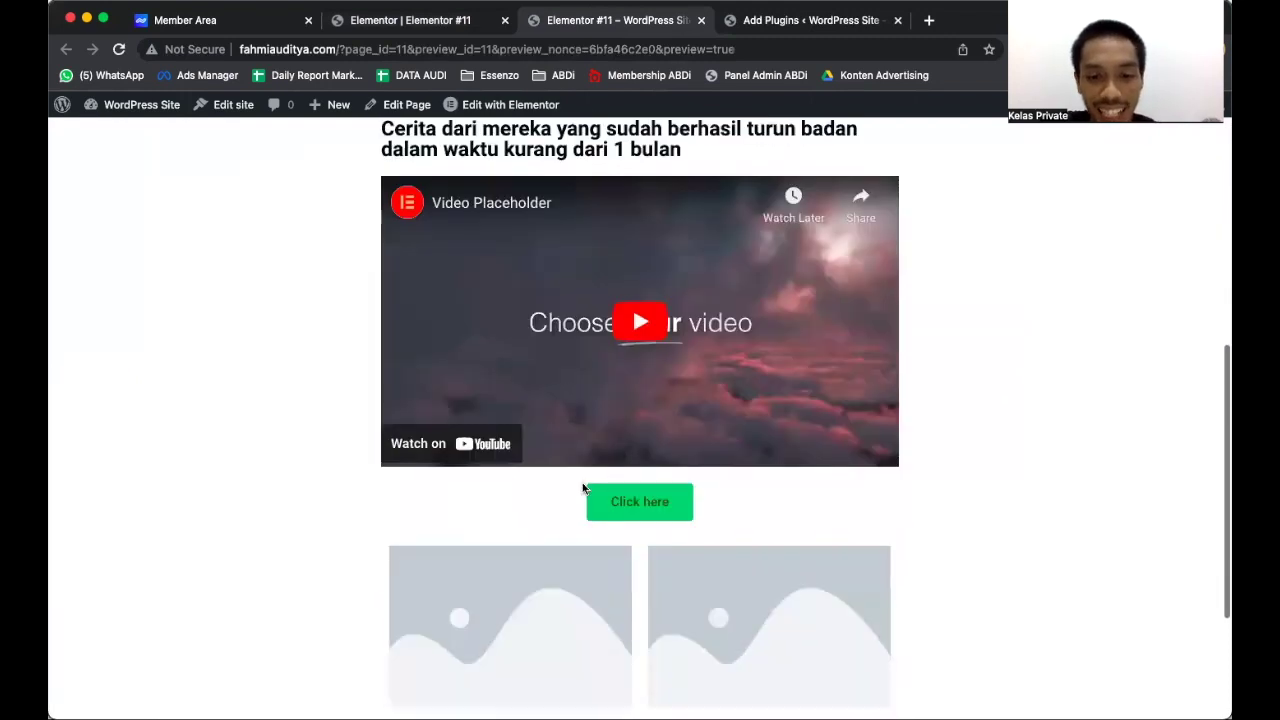
{"action": "scroll", "coordinate": [582, 488], "scroll_direction": "up", "scroll_amount": 15}
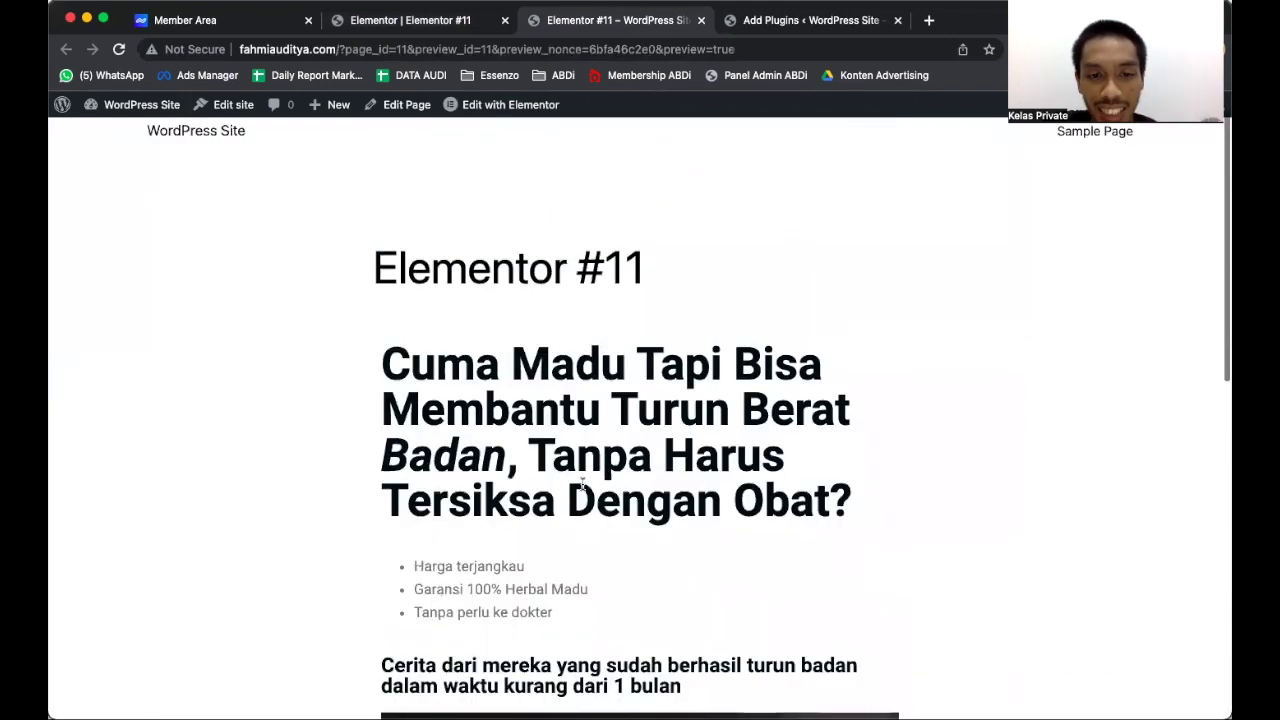
{"action": "scroll", "coordinate": [582, 487], "scroll_direction": "down", "scroll_amount": 1}
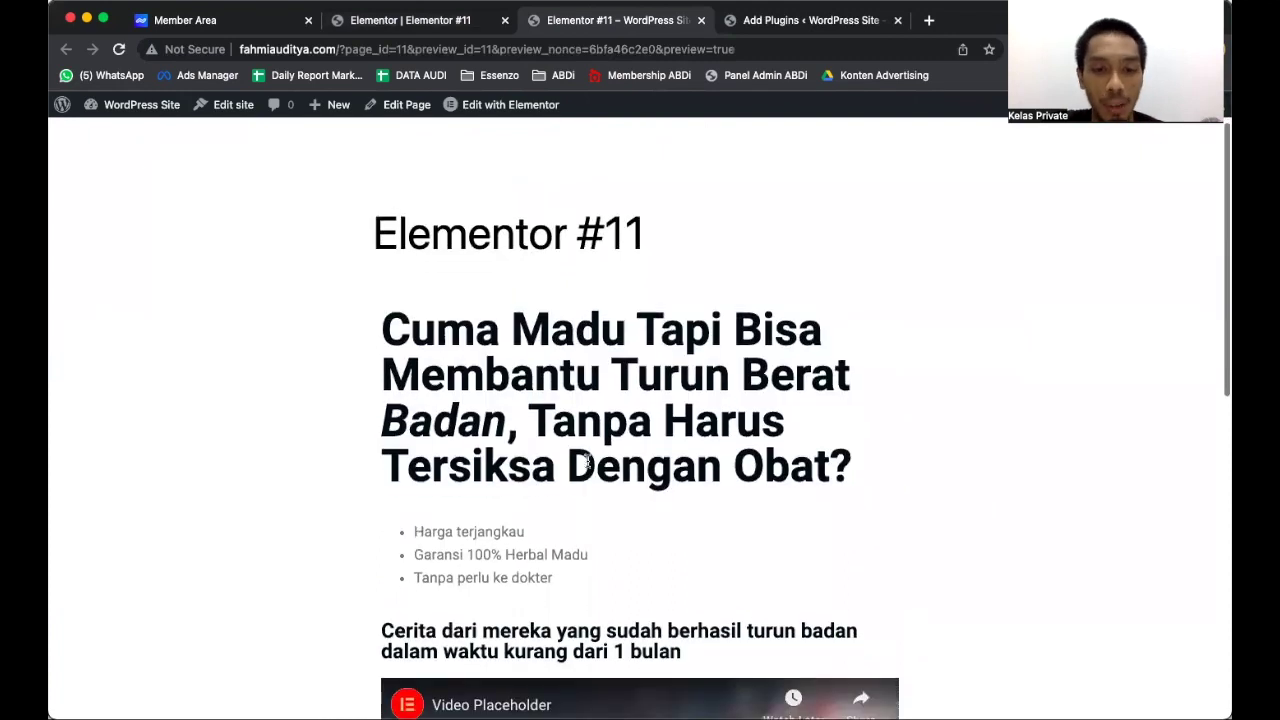
{"action": "scroll", "coordinate": [541, 274], "scroll_direction": "up", "scroll_amount": 1}
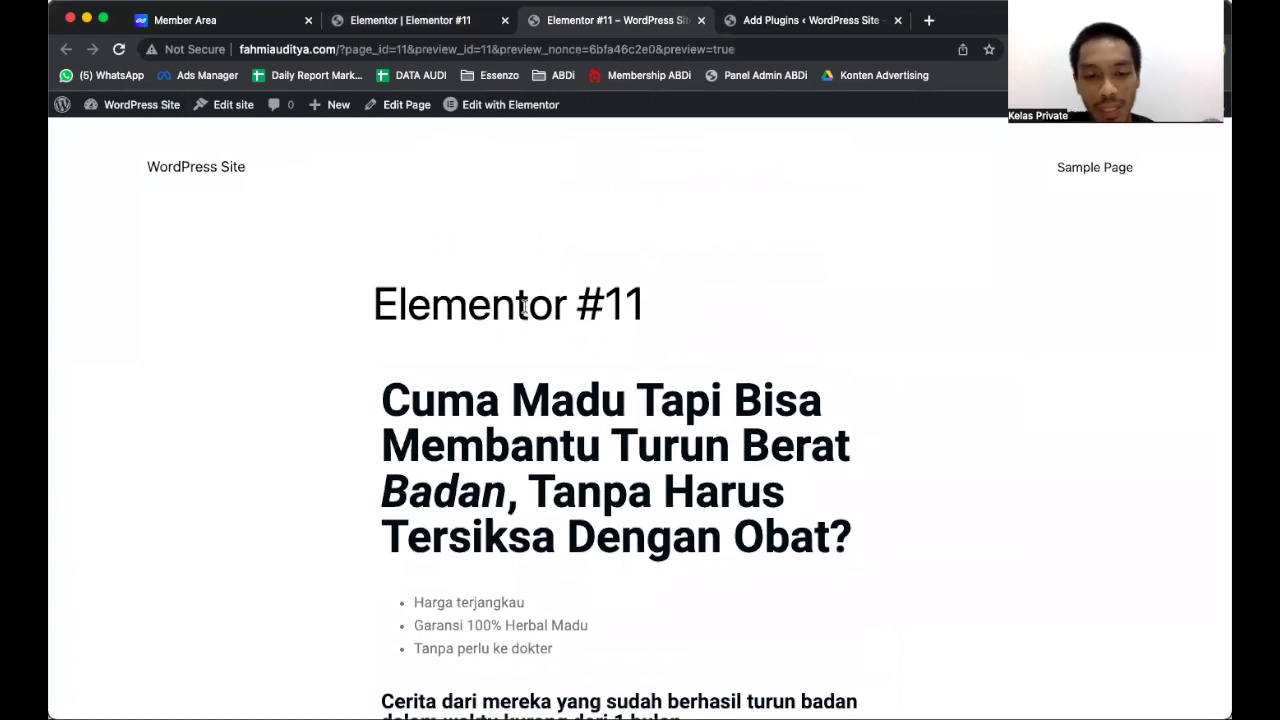
{"action": "scroll", "coordinate": [494, 570], "scroll_direction": "down", "scroll_amount": 1}
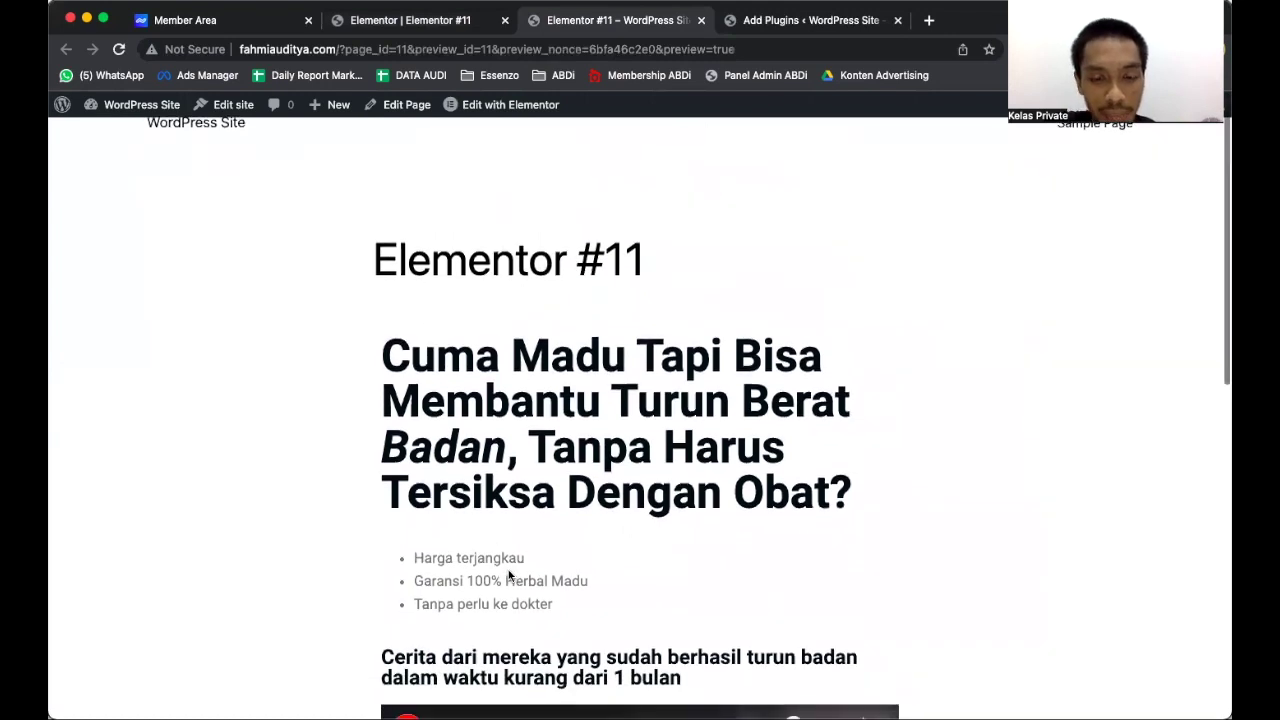
{"action": "scroll", "coordinate": [515, 576], "scroll_direction": "down", "scroll_amount": 1}
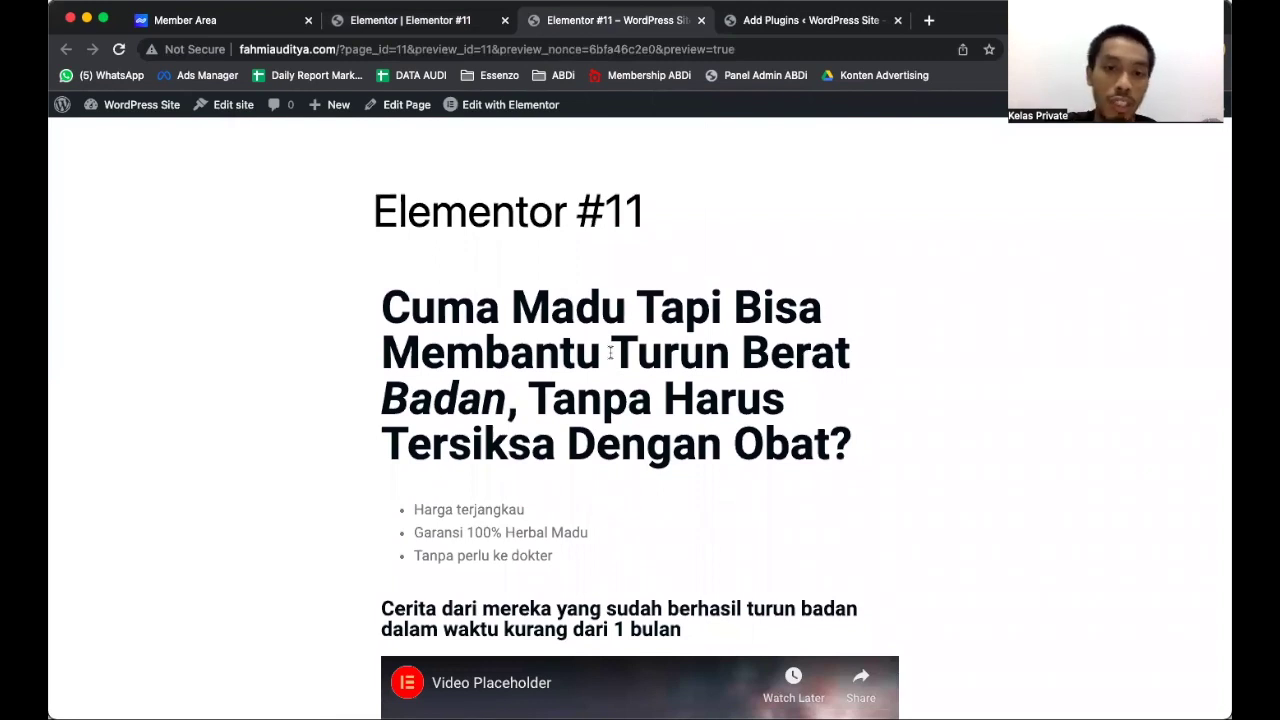
{"action": "scroll", "coordinate": [660, 437], "scroll_direction": "down", "scroll_amount": 5}
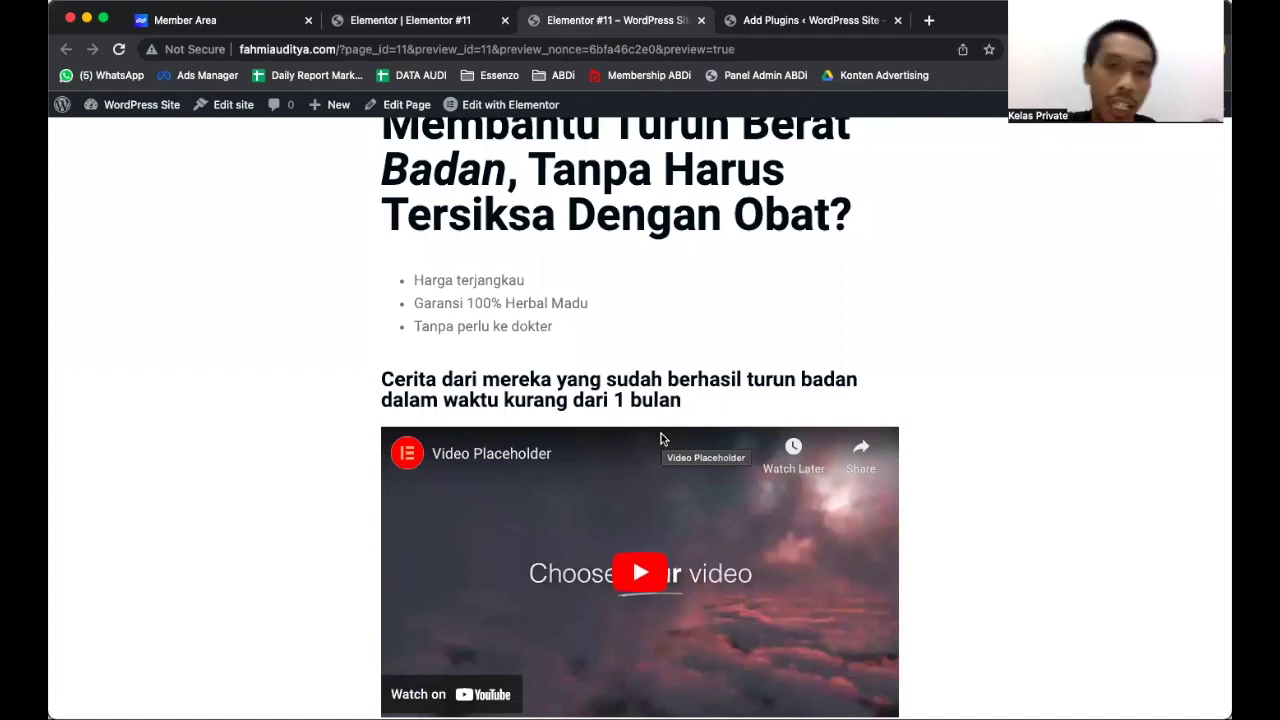
{"action": "scroll", "coordinate": [637, 488], "scroll_direction": "up", "scroll_amount": 5}
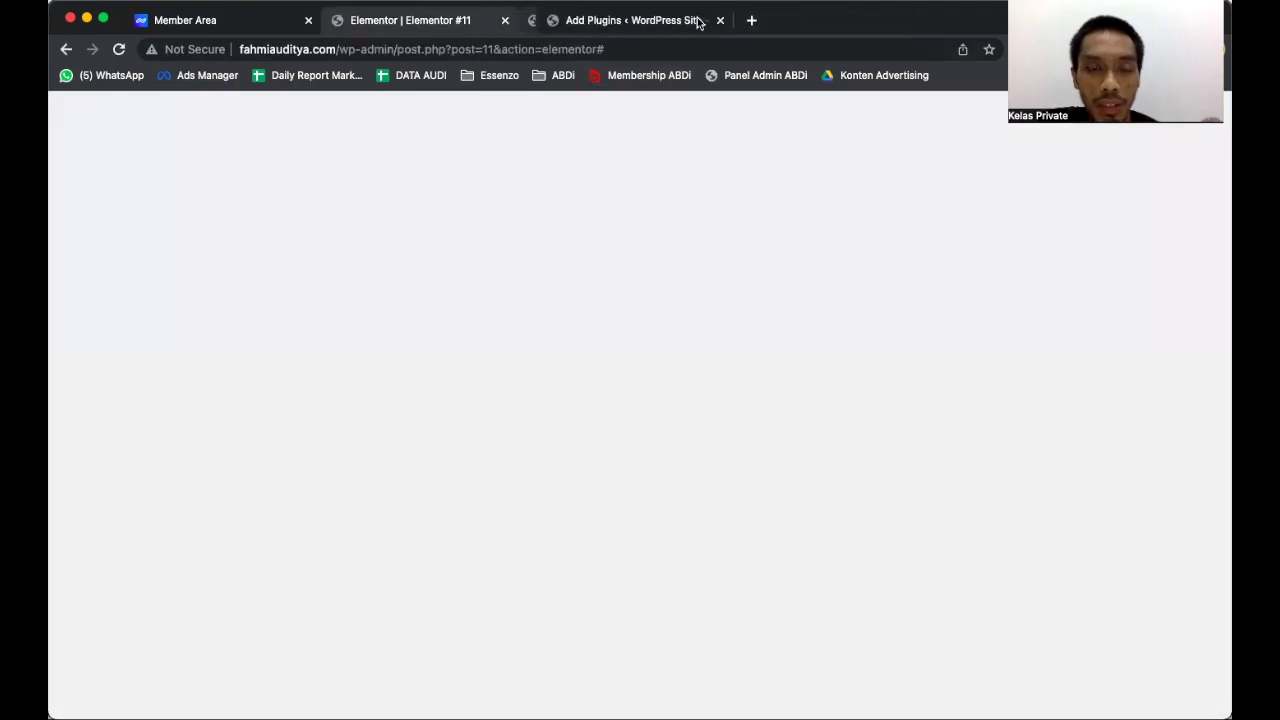
{"action": "left_click", "coordinate": [701, 20]}
Examine the page's general settings and the history of editing actions made on the page.
{"action": "scroll", "coordinate": [206, 522], "scroll_direction": "down", "scroll_amount": 5}
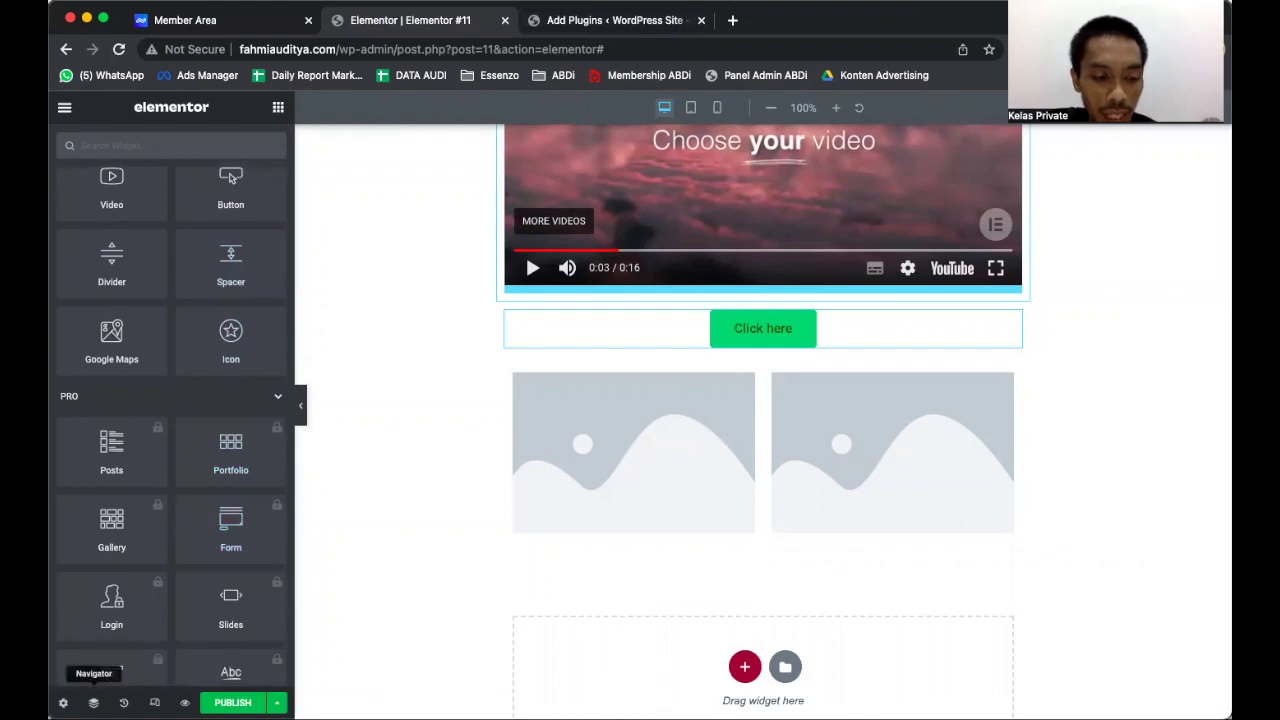
{"action": "left_click", "coordinate": [63, 703]}
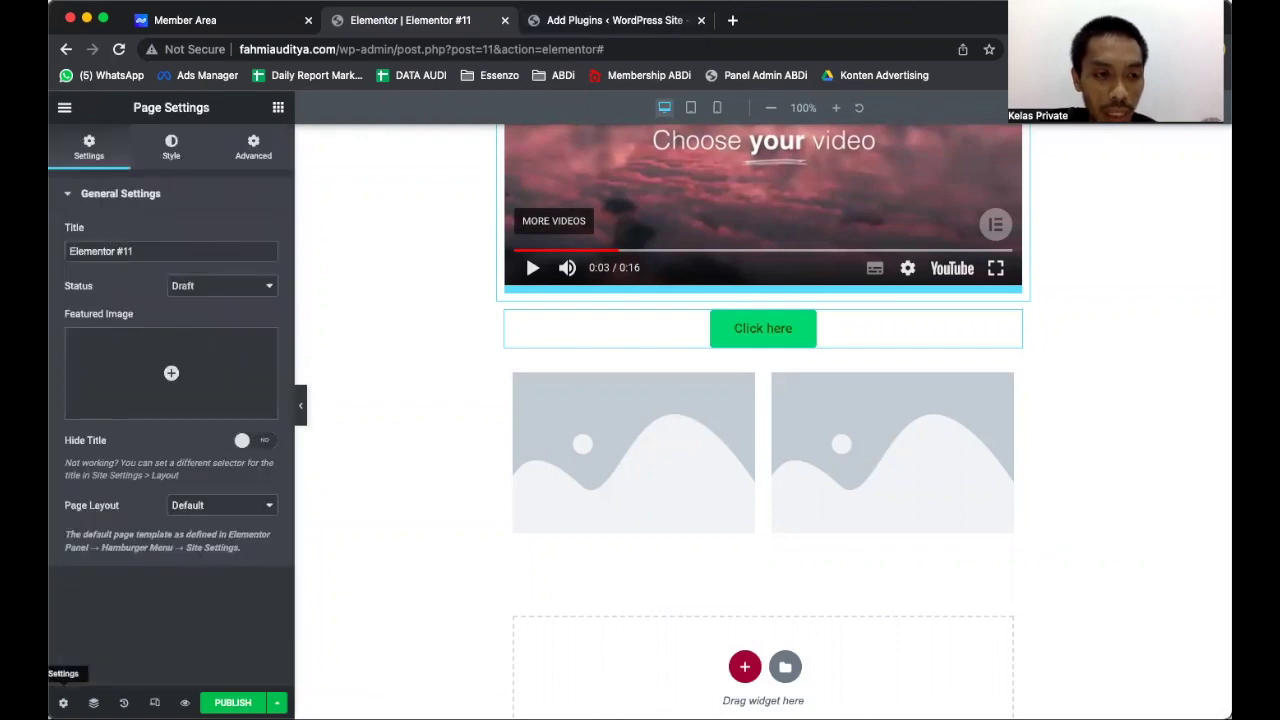
{"action": "left_click", "coordinate": [124, 703]}
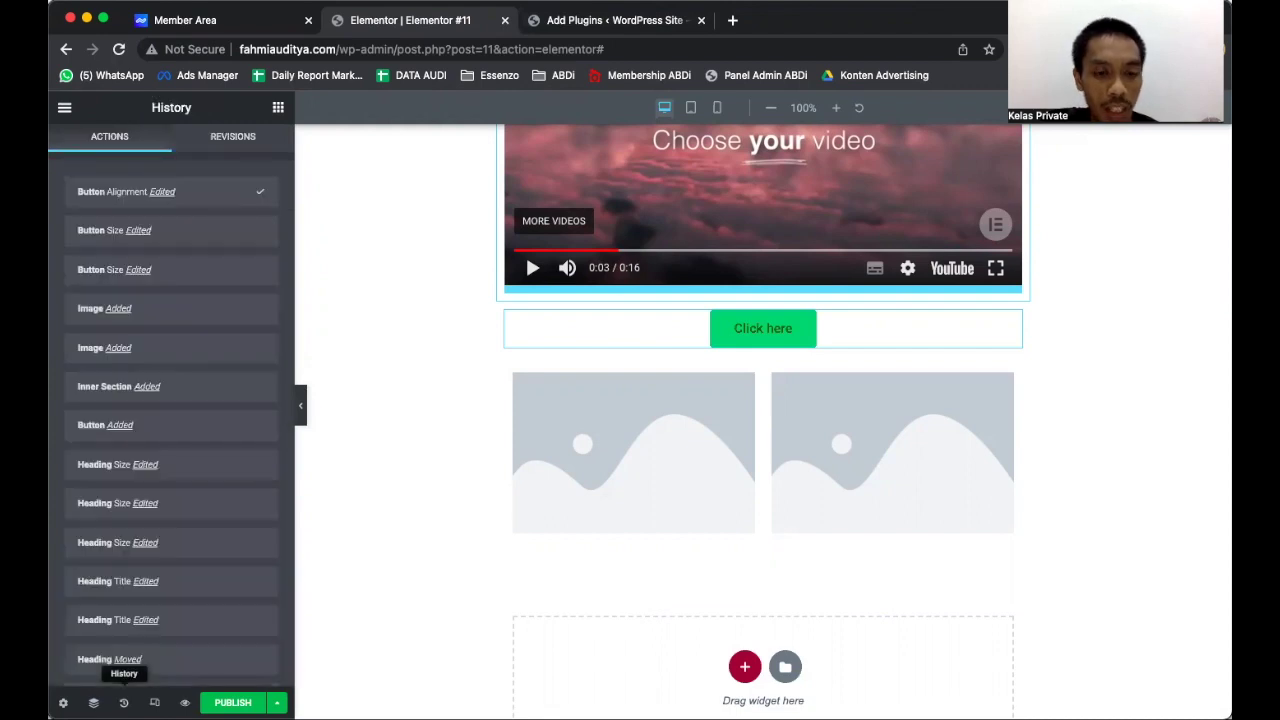
{"action": "scroll", "coordinate": [210, 450], "scroll_direction": "down", "scroll_amount": 3}
{"action": "scroll", "coordinate": [211, 446], "scroll_direction": "up", "scroll_amount": 3}
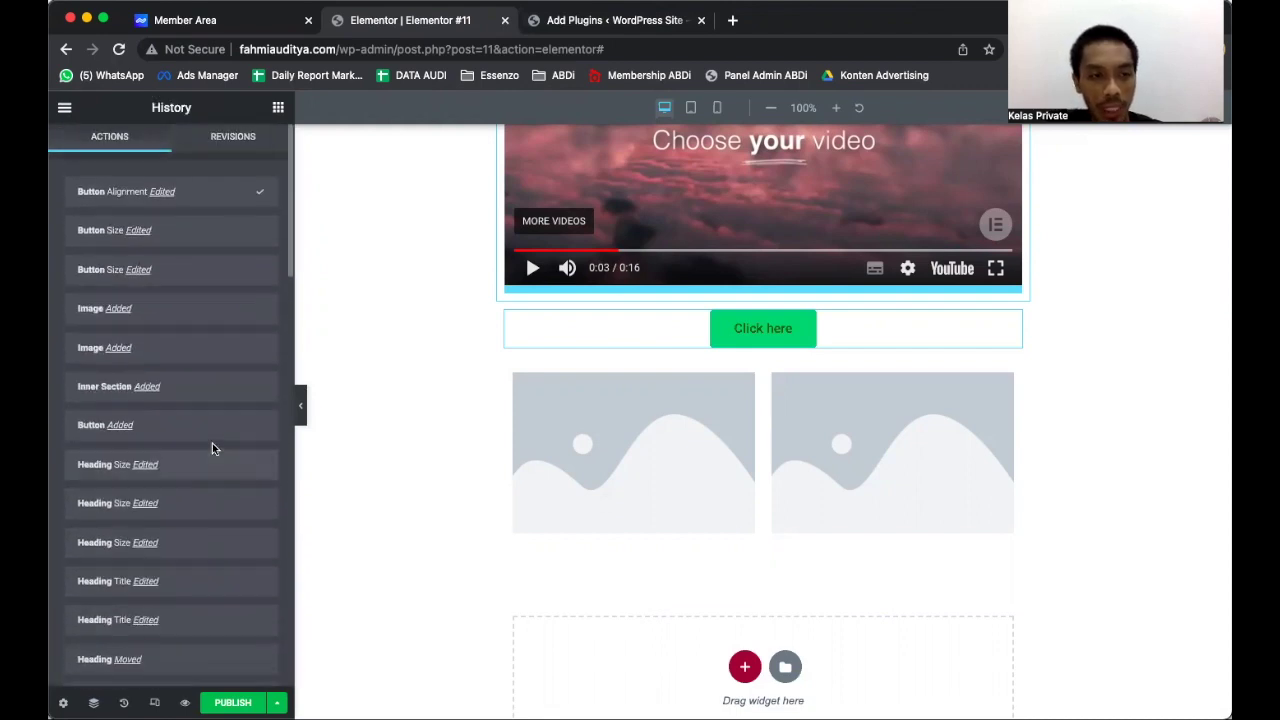
{"action": "scroll", "coordinate": [184, 330], "scroll_direction": "down", "scroll_amount": 8}
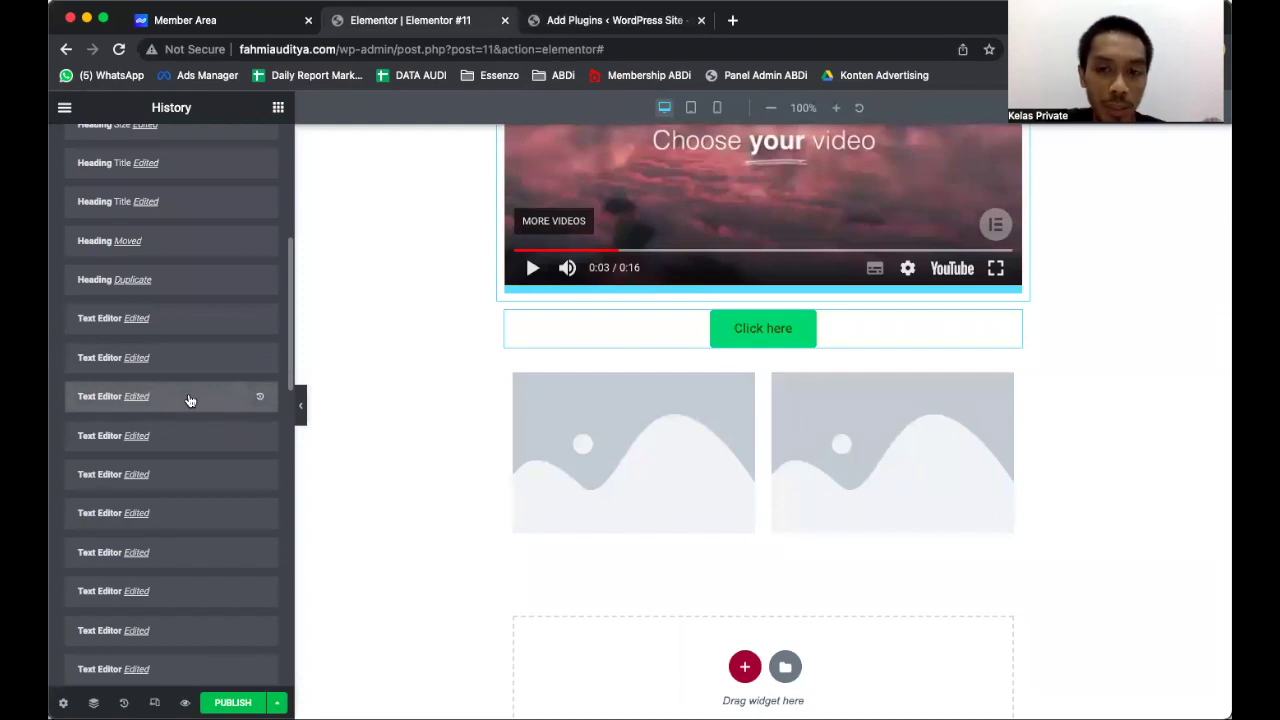
Return to the start of the editing history and publish the landing page.
{"action": "scroll", "coordinate": [190, 400], "scroll_direction": "up", "scroll_amount": 5}
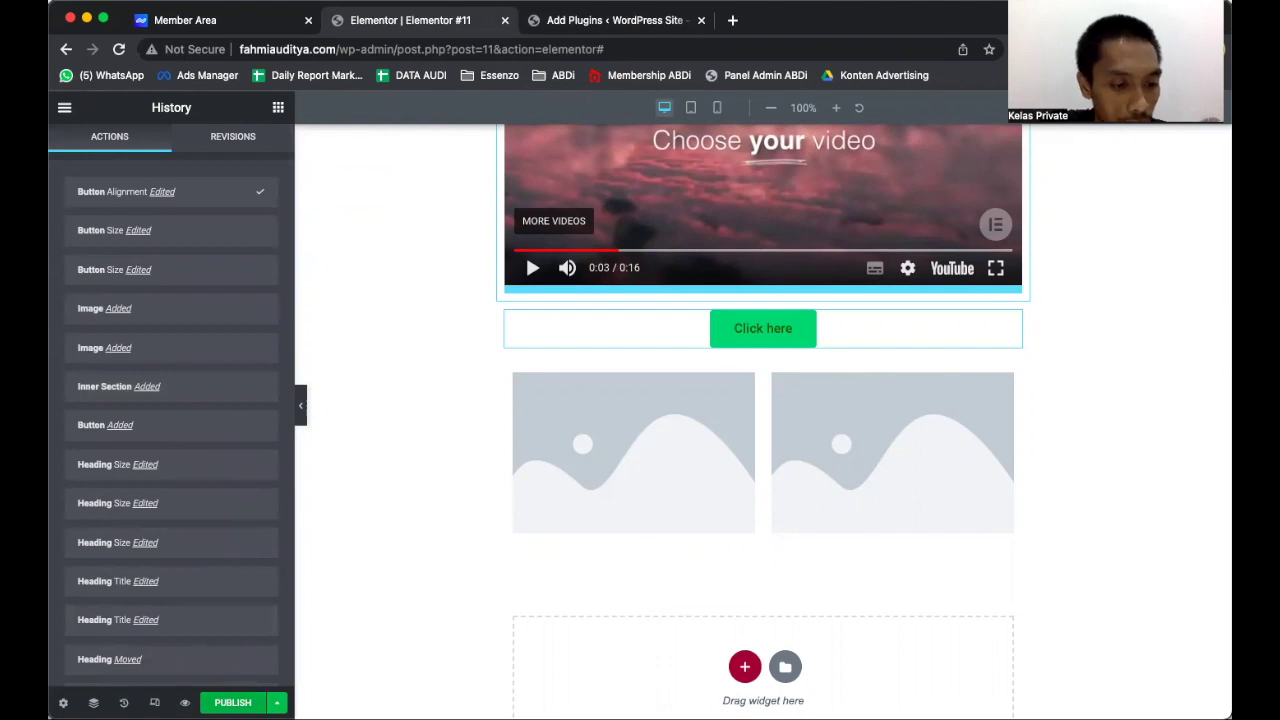
{"action": "left_click", "coordinate": [277, 702]}
{"action": "left_click", "coordinate": [233, 702]}
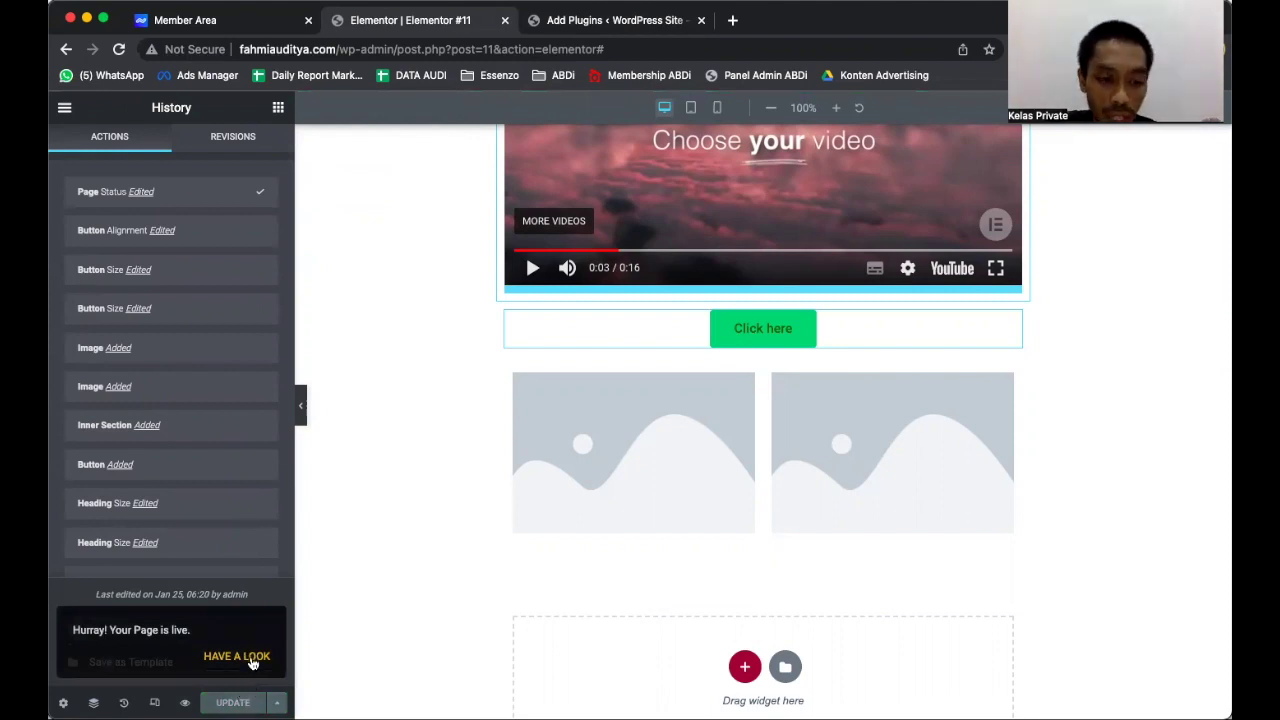
Exit the Elementor editor to the WordPress list of pages, agreeing to leave the site.
{"action": "left_click", "coordinate": [278, 106]}
{"action": "left_click", "coordinate": [65, 108]}
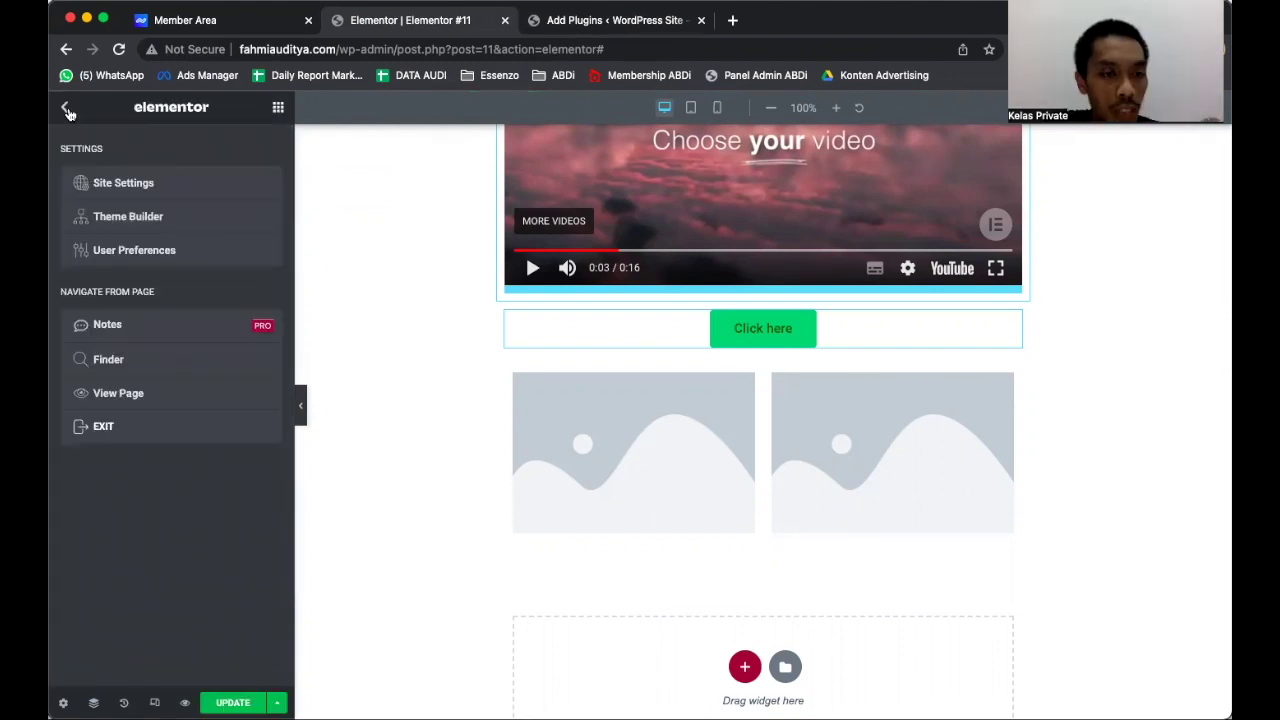
{"action": "left_click", "coordinate": [152, 440]}
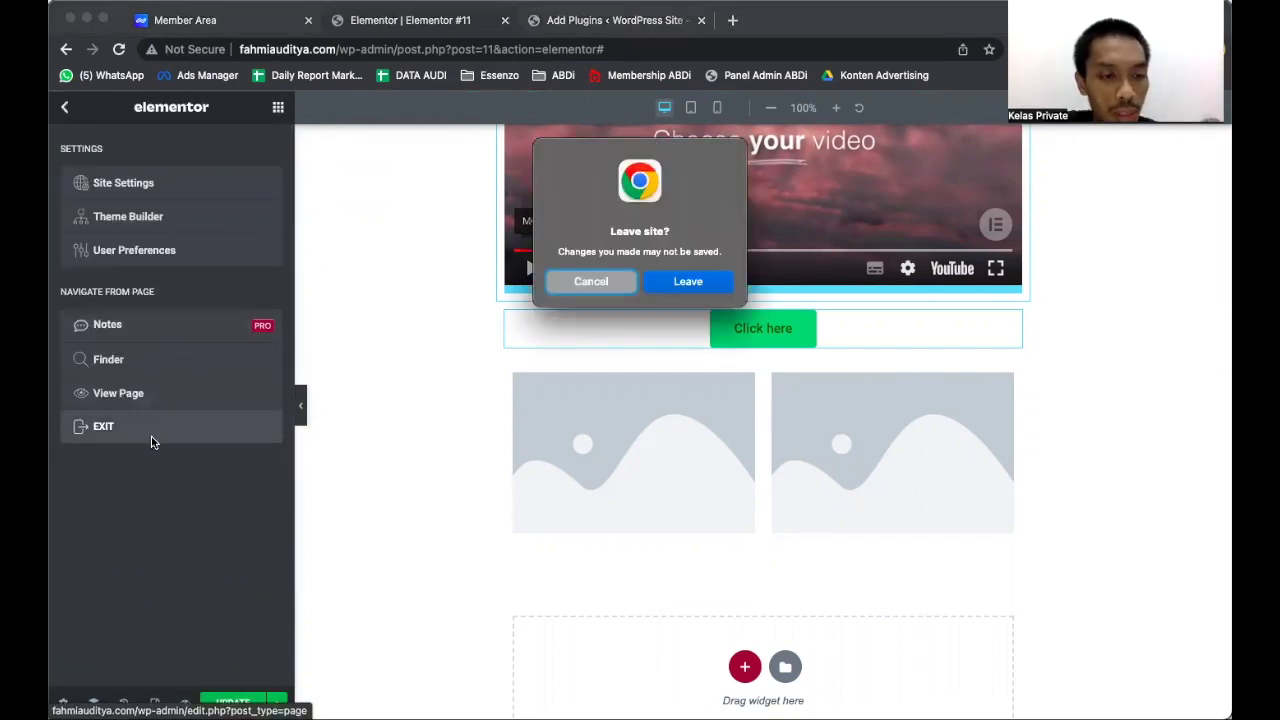
{"action": "left_click", "coordinate": [687, 281]}
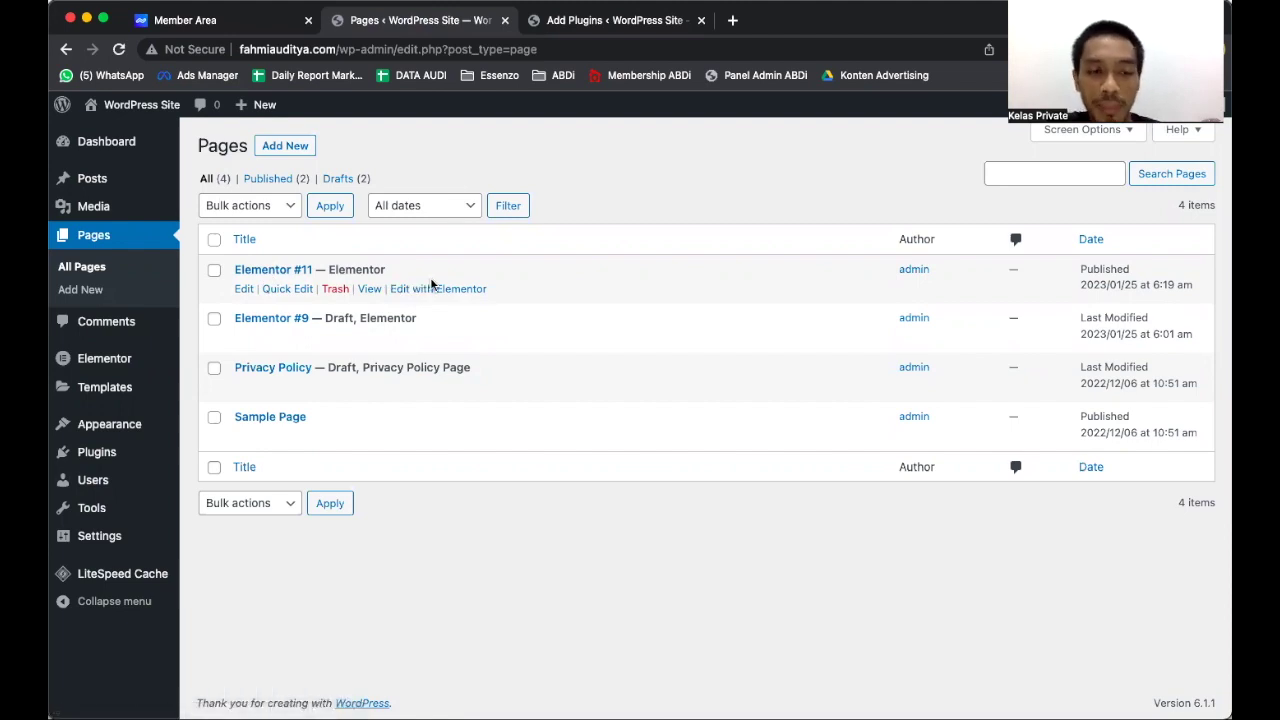
Open the Elementor #11 page in the WordPress editor and change its title to "LP Madu Slimming".
{"action": "left_click", "coordinate": [243, 289]}
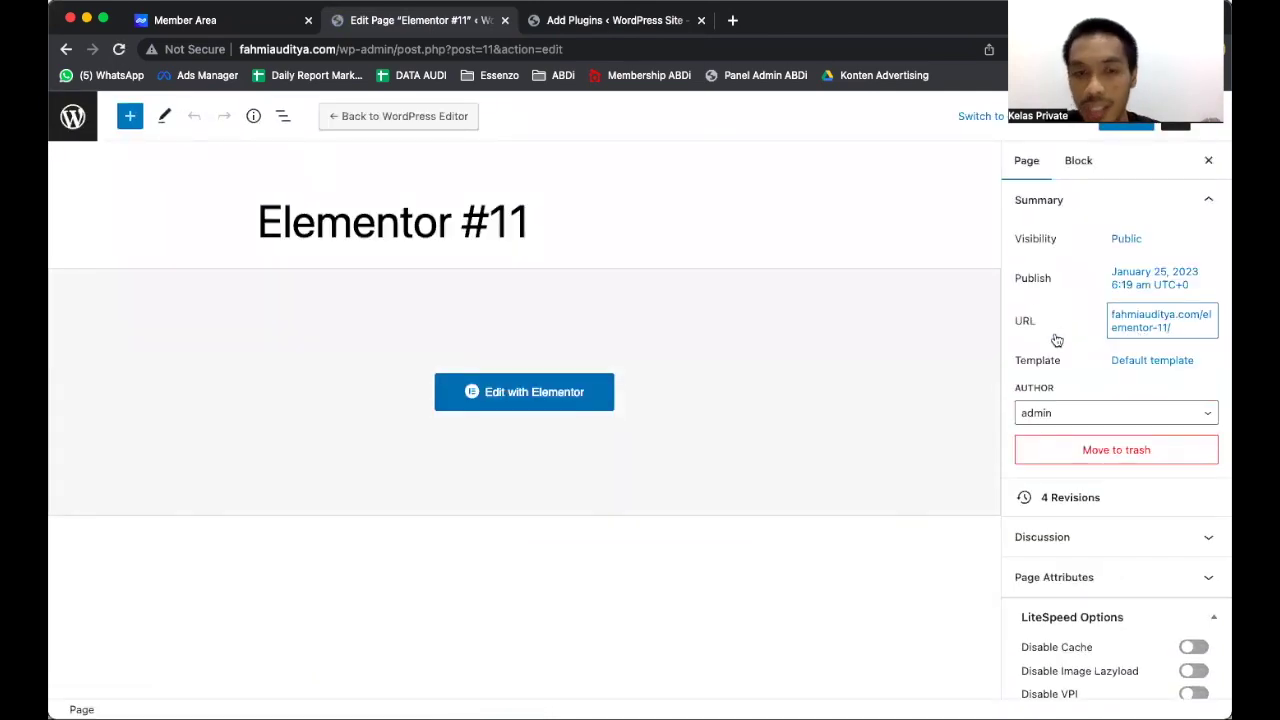
{"action": "triple_click", "coordinate": [354, 209]}
{"action": "key", "text": "BackSpace"}
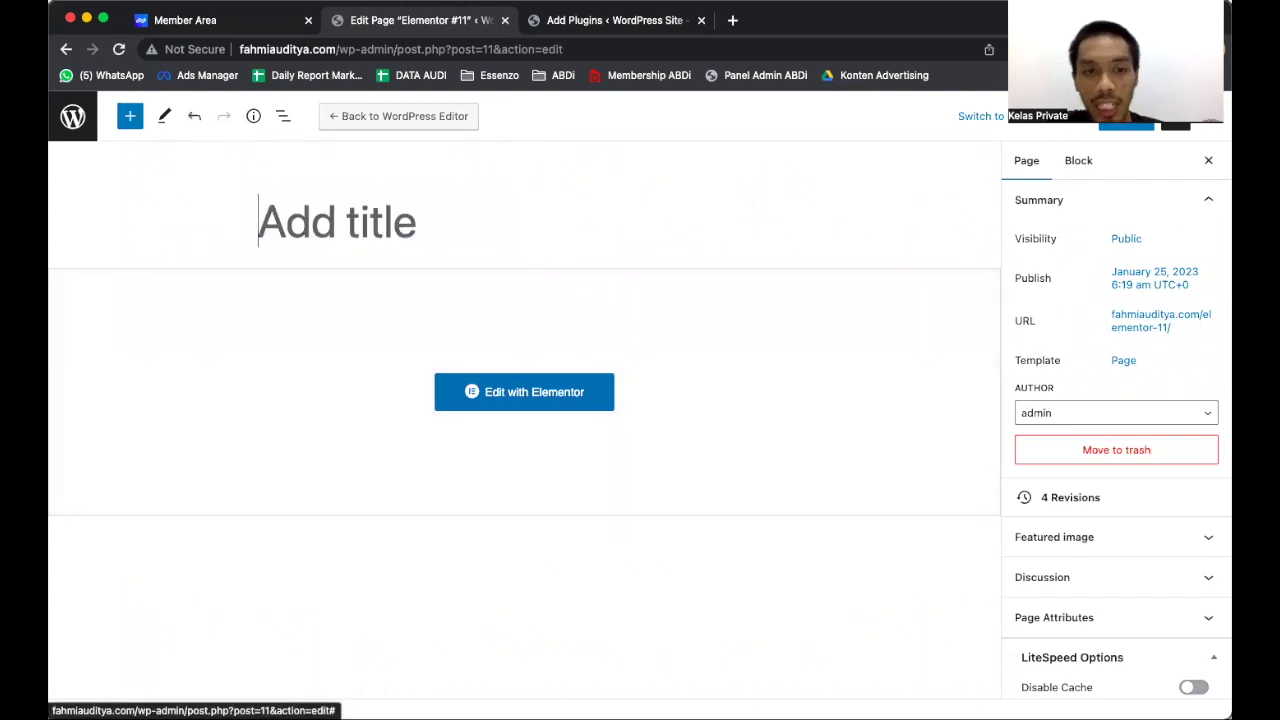
{"action": "type", "text": "LP"}
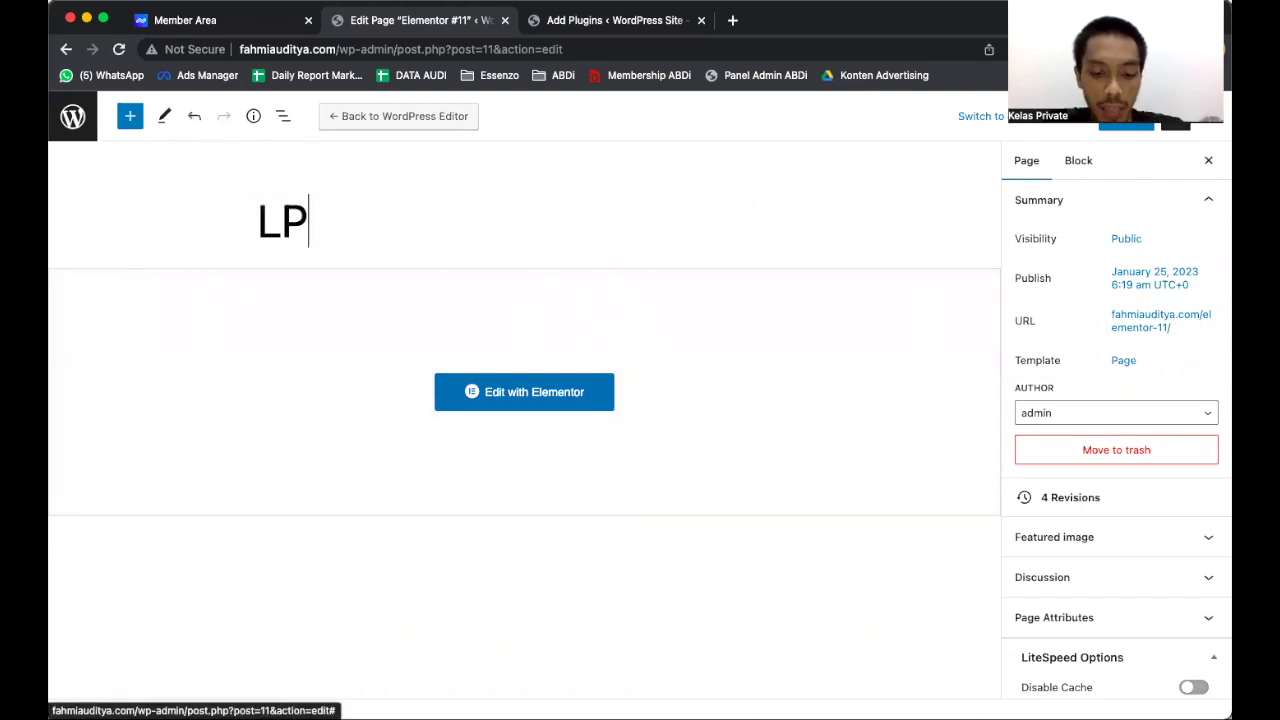
{"action": "type", "text": " Madu Slimming"}
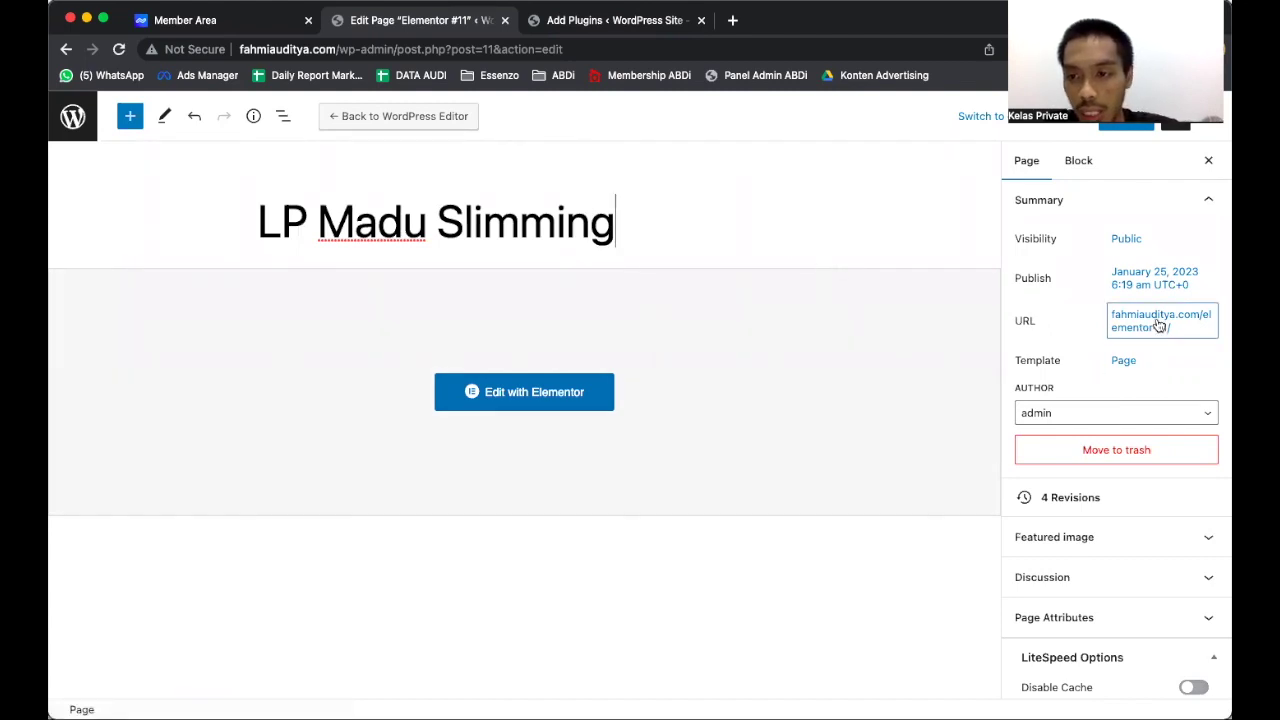
Set the page's permalink to "madu-slimming" and update the page.
{"action": "left_click", "coordinate": [1180, 329]}
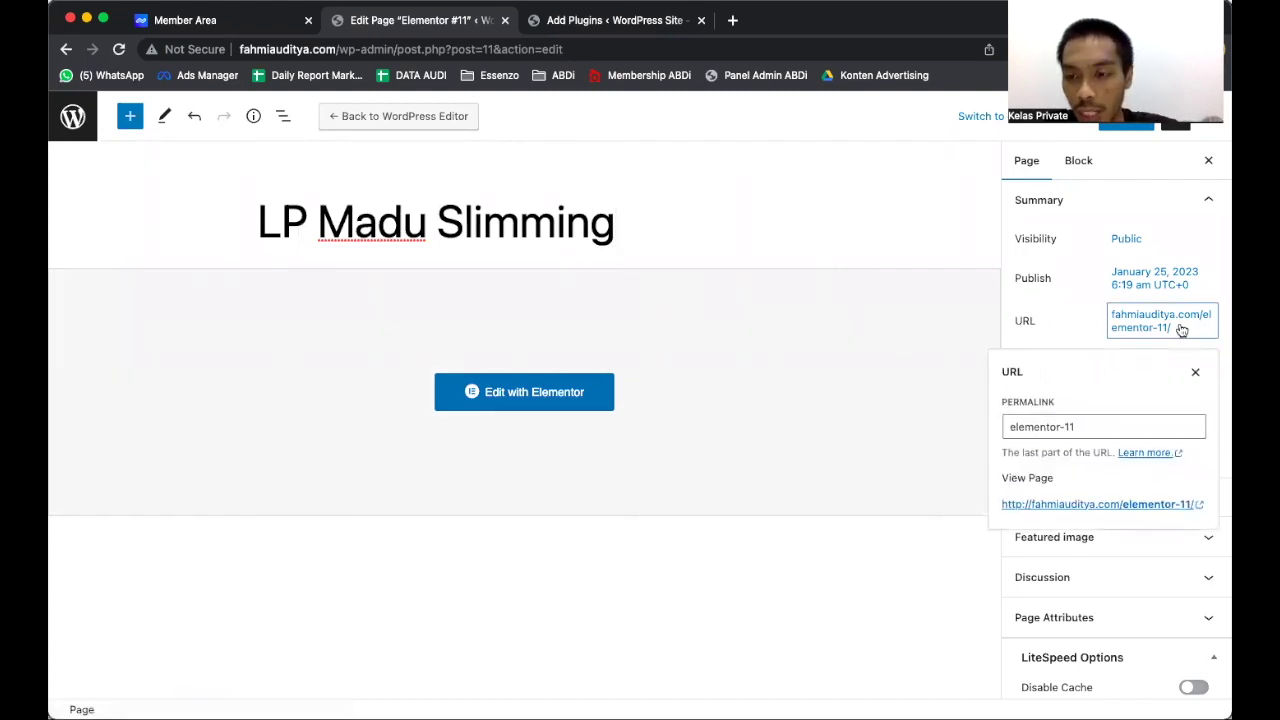
{"action": "triple_click", "coordinate": [1079, 426]}
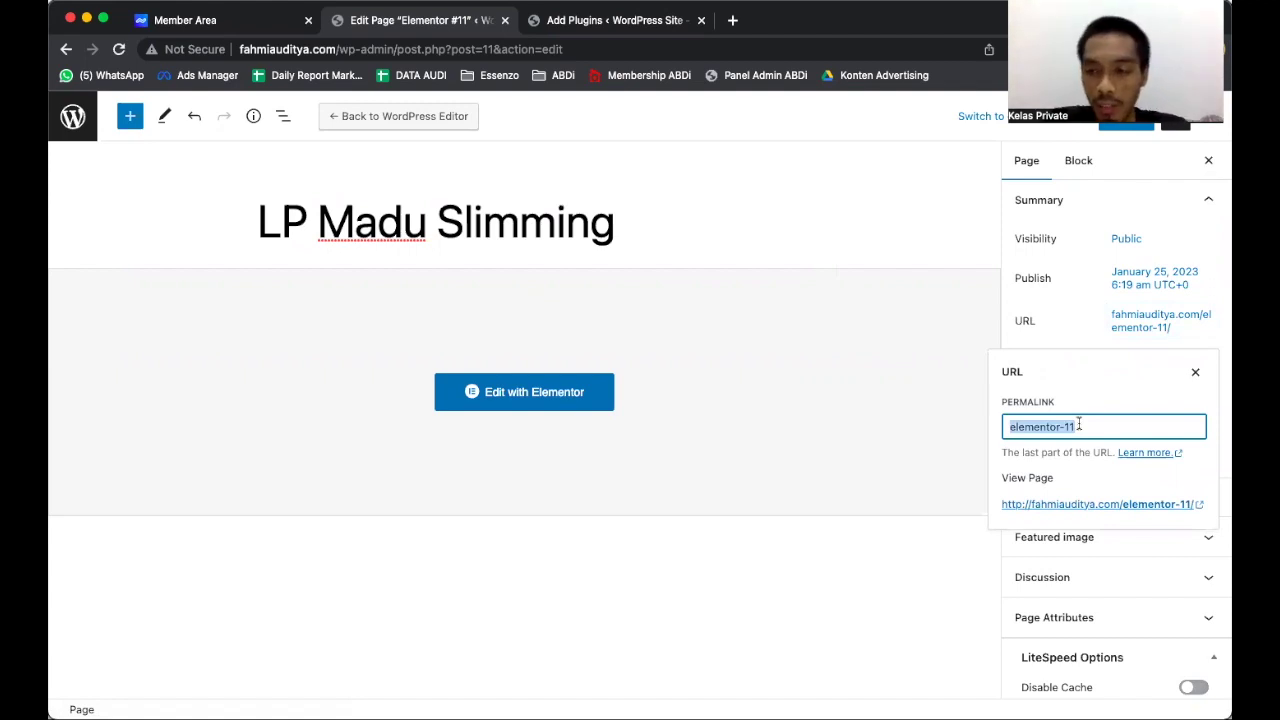
{"action": "type", "text": "maduslimmi"}
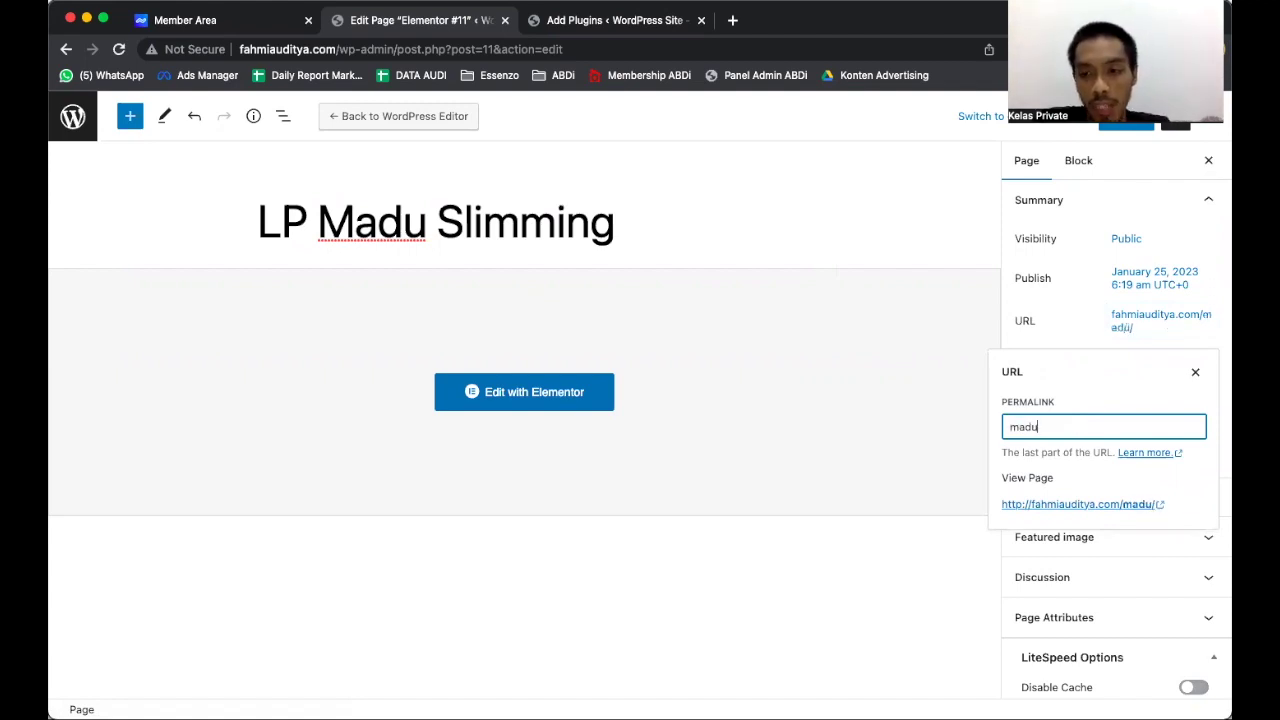
{"action": "key", "text": "BackSpace"}
{"action": "key", "text": "BackSpace"}
{"action": "key", "text": "BackSpace"}
{"action": "key", "text": "BackSpace"}
{"action": "key", "text": "BackSpace"}
{"action": "key", "text": "BackSpace"}
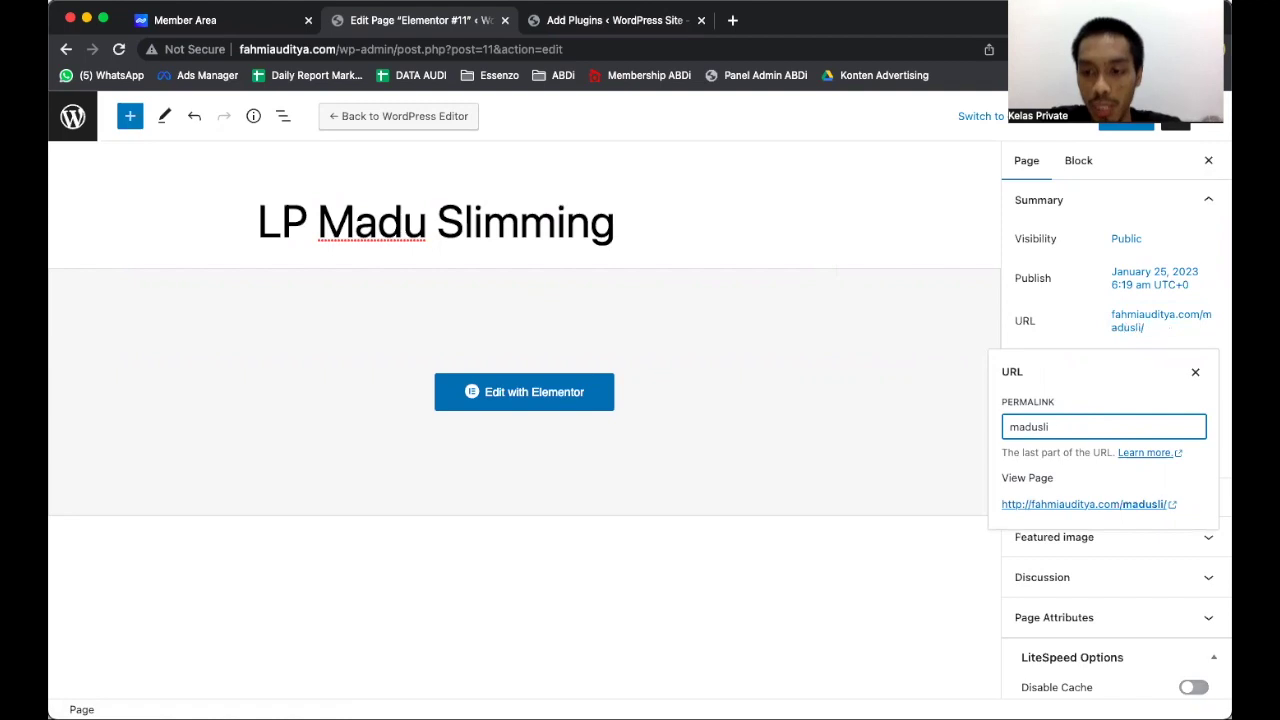
{"action": "type", "text": "-slimming"}
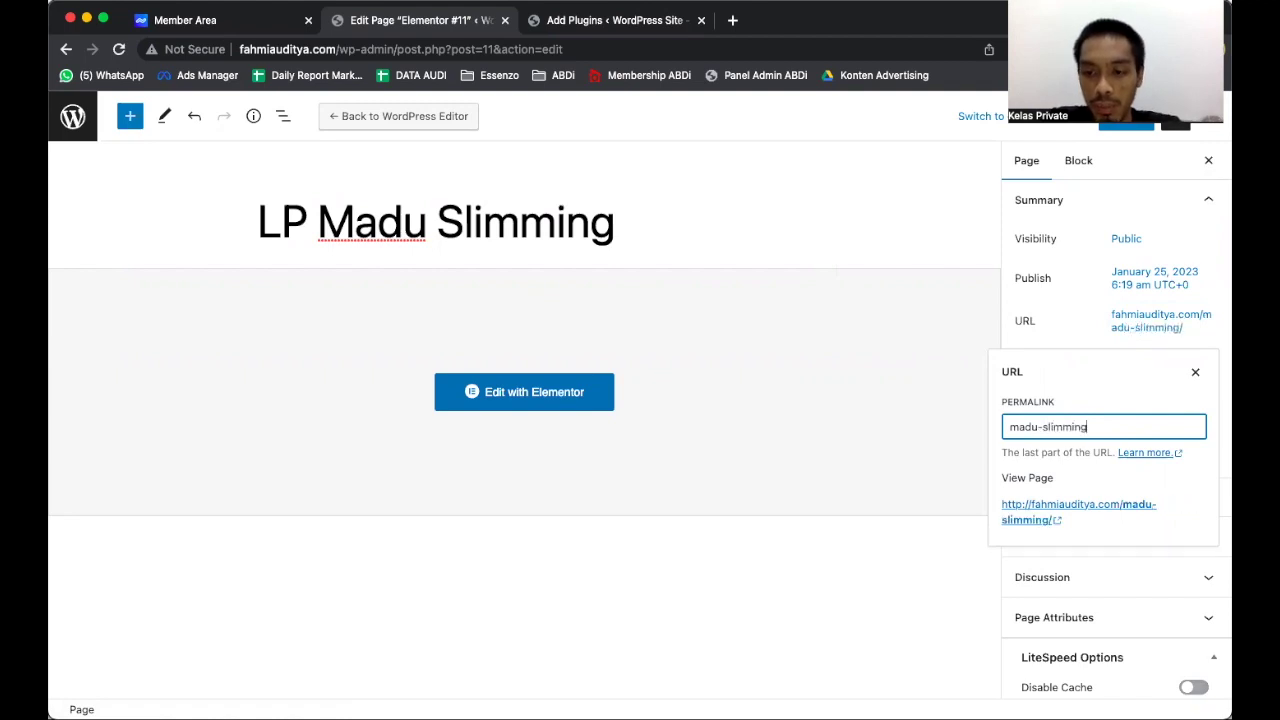
{"action": "left_click", "coordinate": [1063, 517]}
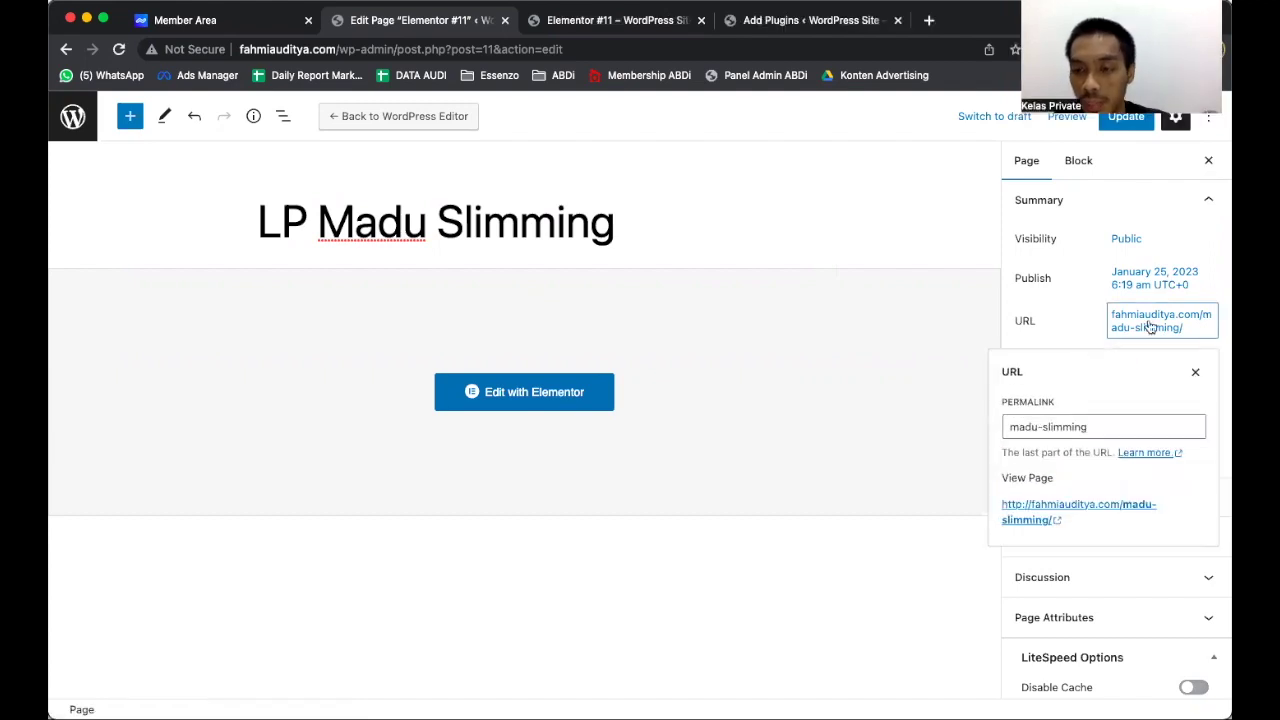
{"action": "left_click", "coordinate": [1195, 372]}
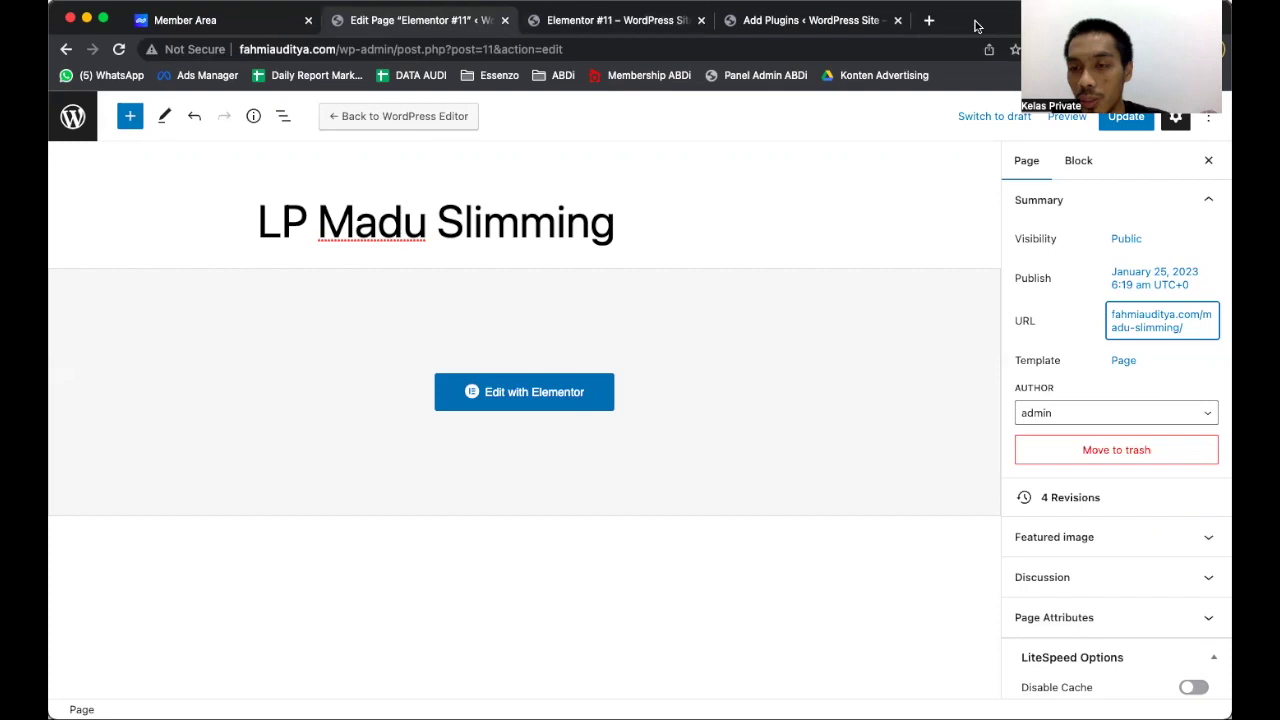
{"action": "left_click", "coordinate": [1127, 118]}
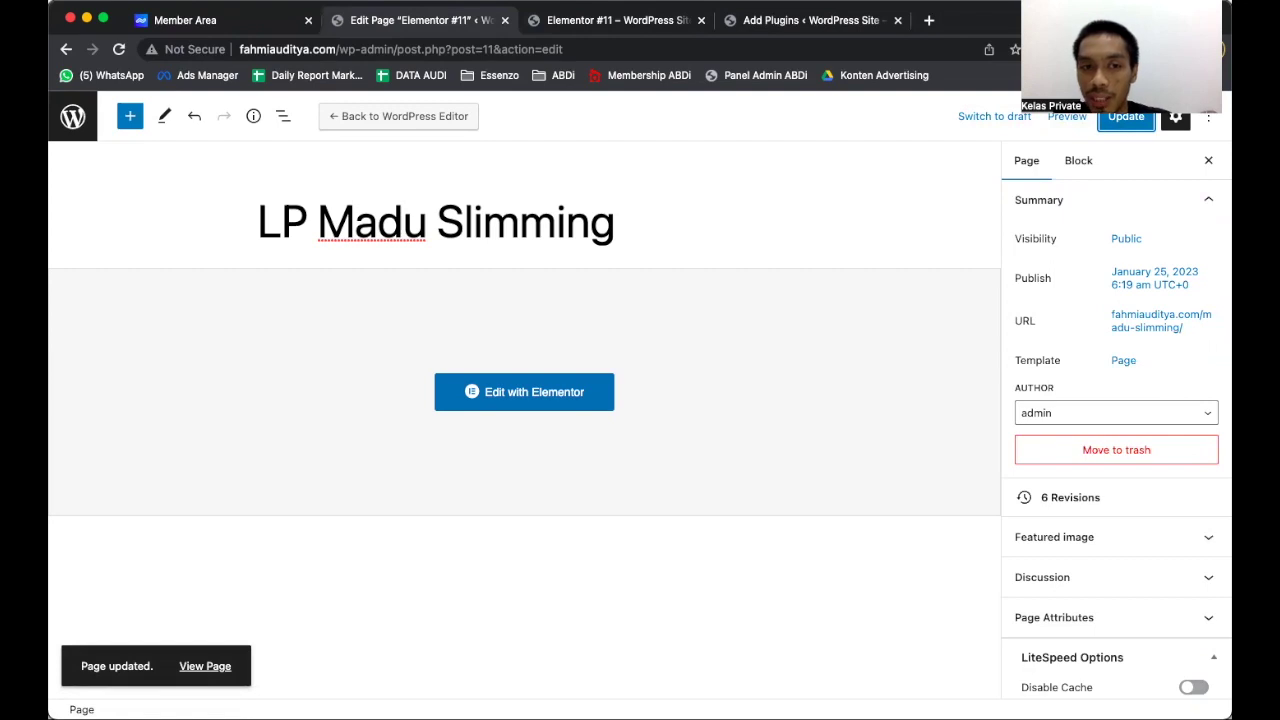
View the live page through its permalink and check the address in the browser.
{"action": "left_click", "coordinate": [1148, 330]}
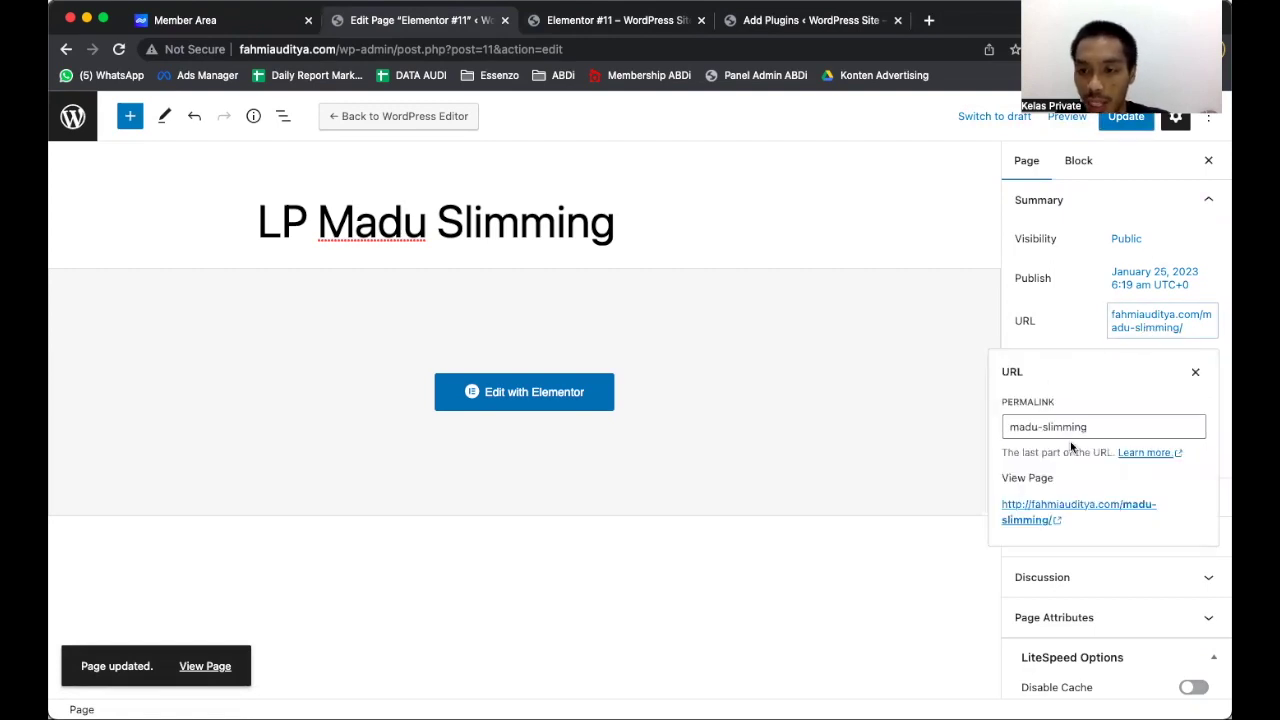
{"action": "left_click", "coordinate": [1036, 520]}
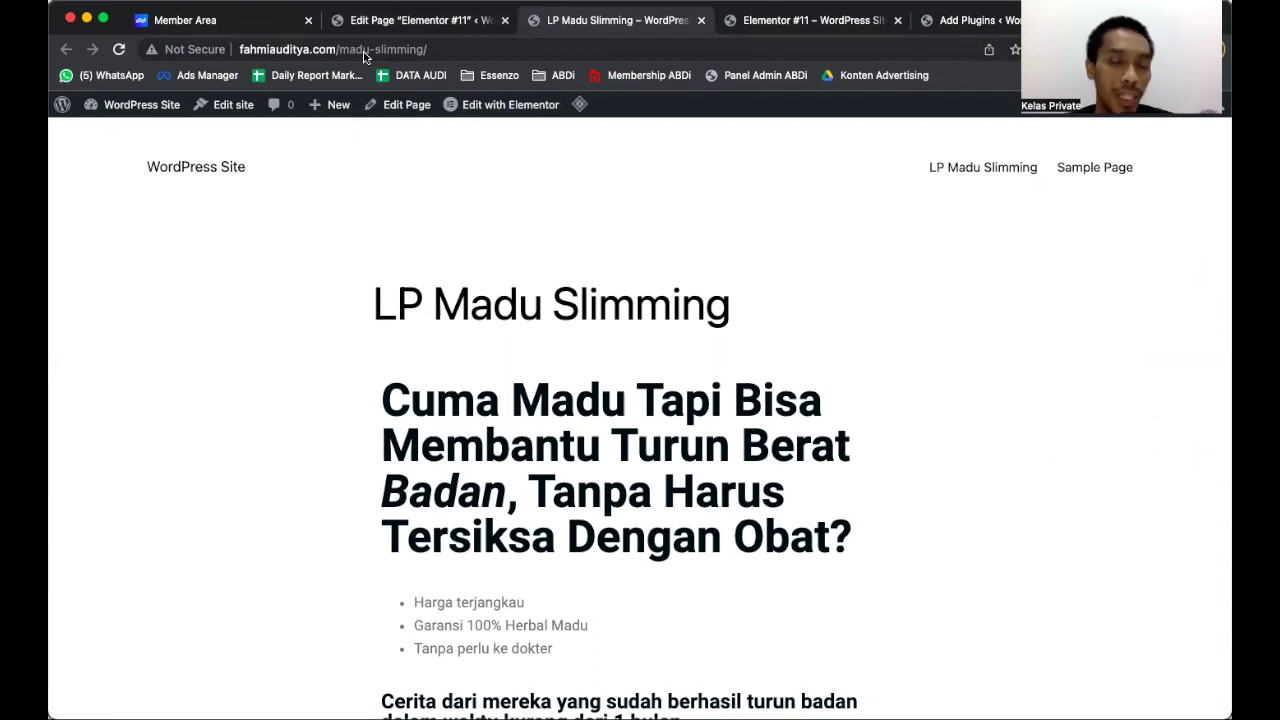
{"action": "left_click", "coordinate": [301, 52]}
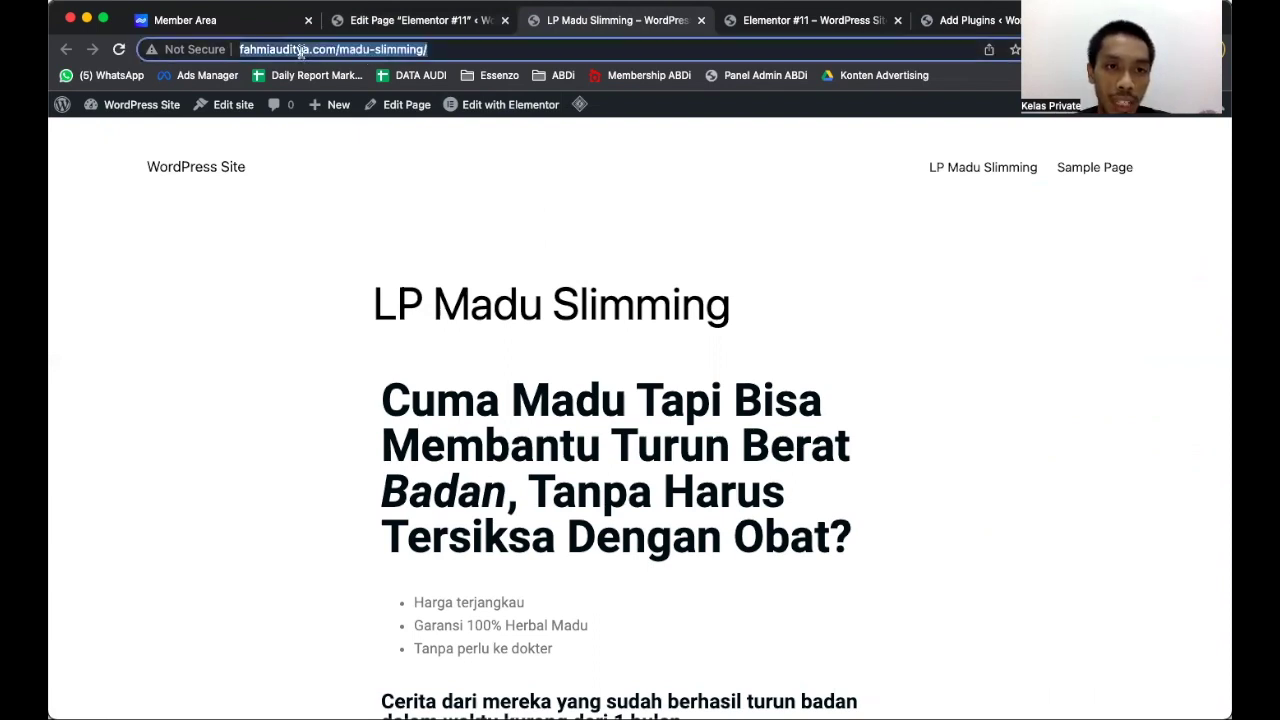
{"action": "left_click", "coordinate": [378, 55]}
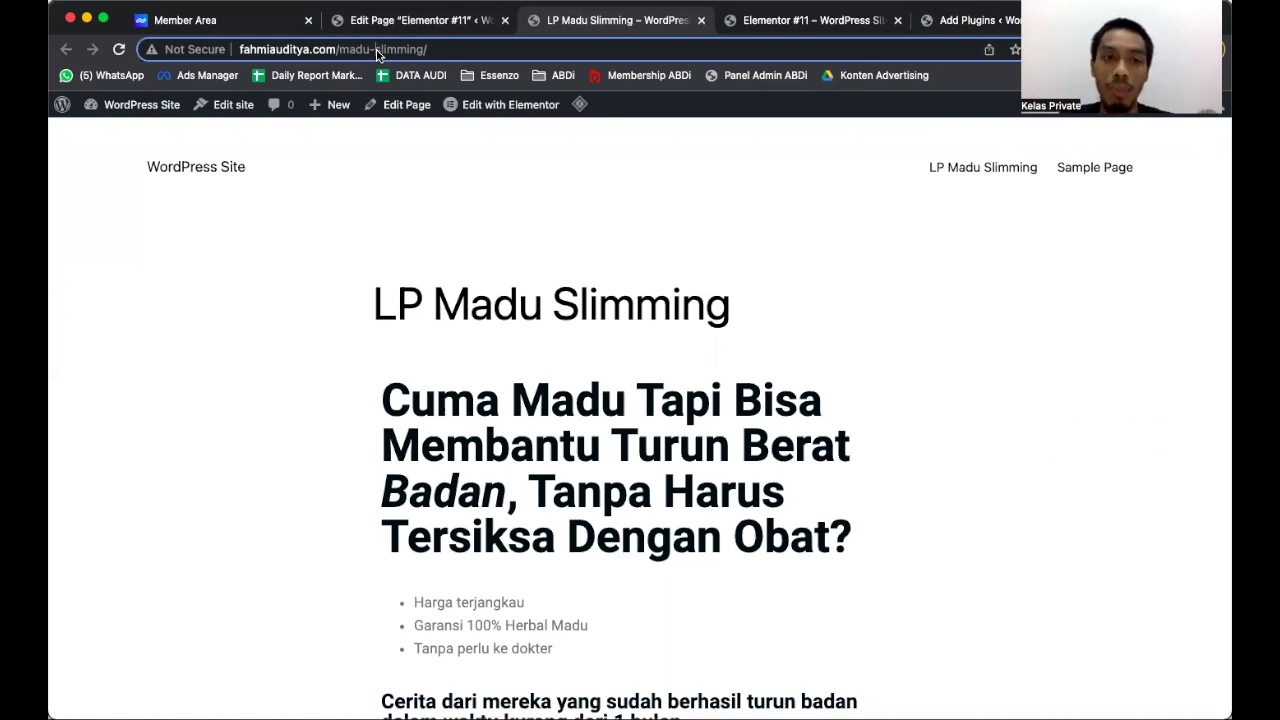
Go back to the page editor, close its URL and page settings, and return to the WordPress dashboard by way of the page list.
{"action": "left_click", "coordinate": [470, 21]}
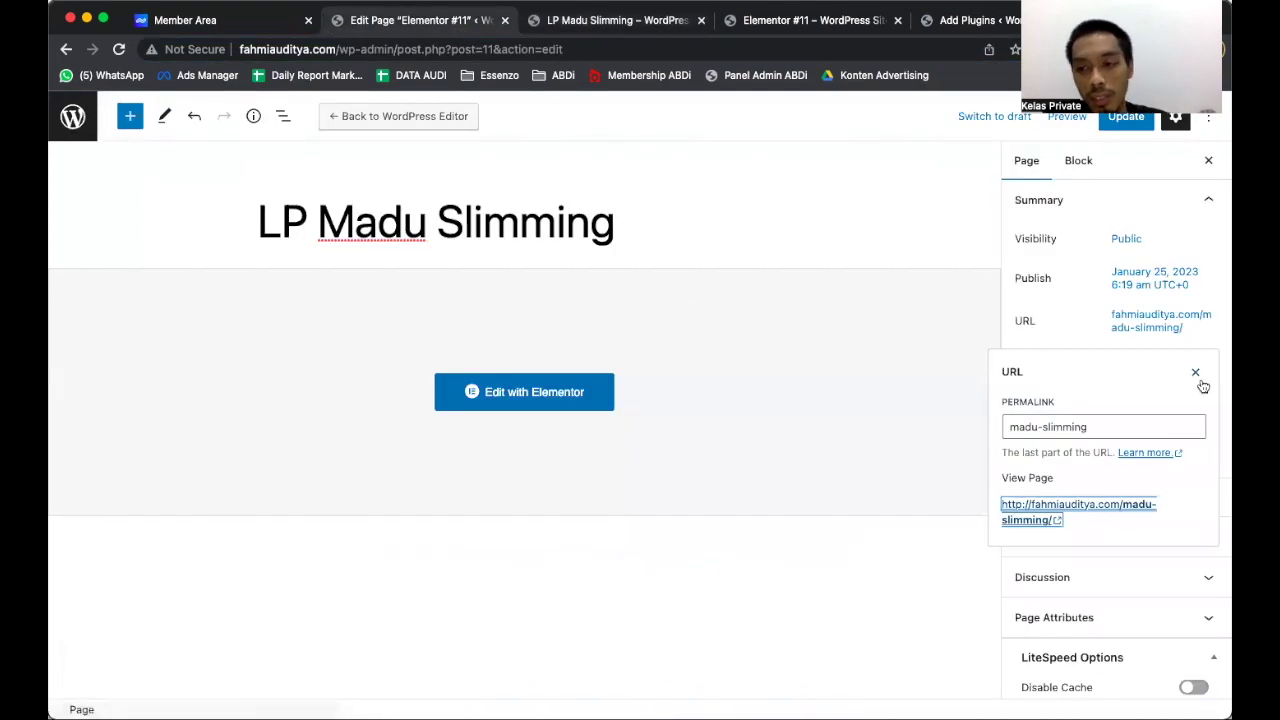
{"action": "left_click", "coordinate": [1195, 373]}
{"action": "left_click", "coordinate": [1208, 162]}
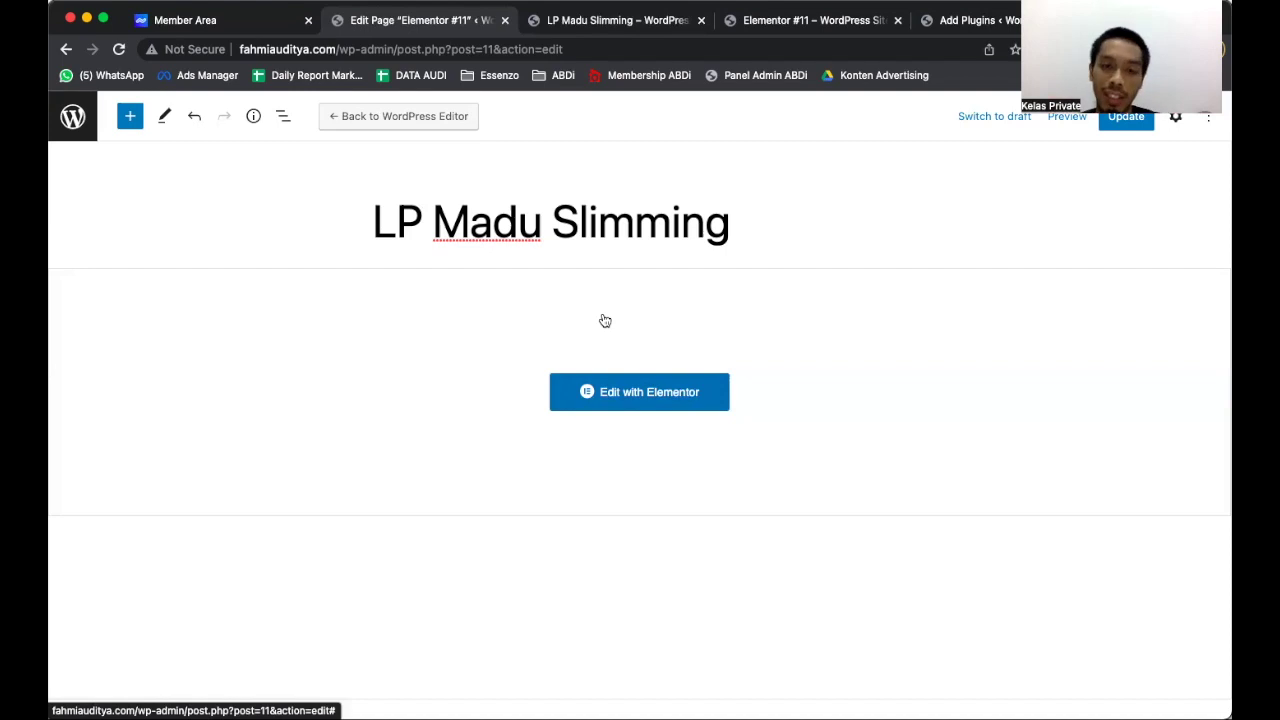
{"action": "left_click", "coordinate": [72, 118]}
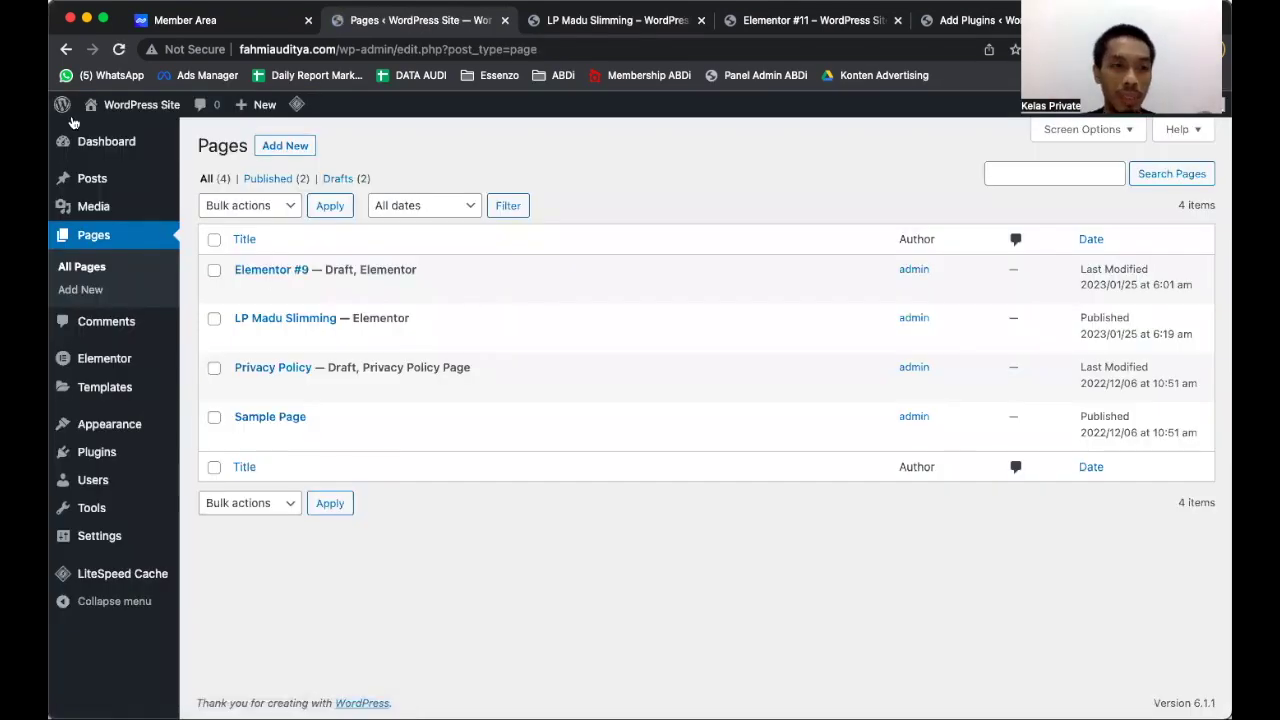
{"action": "left_click", "coordinate": [105, 146]}
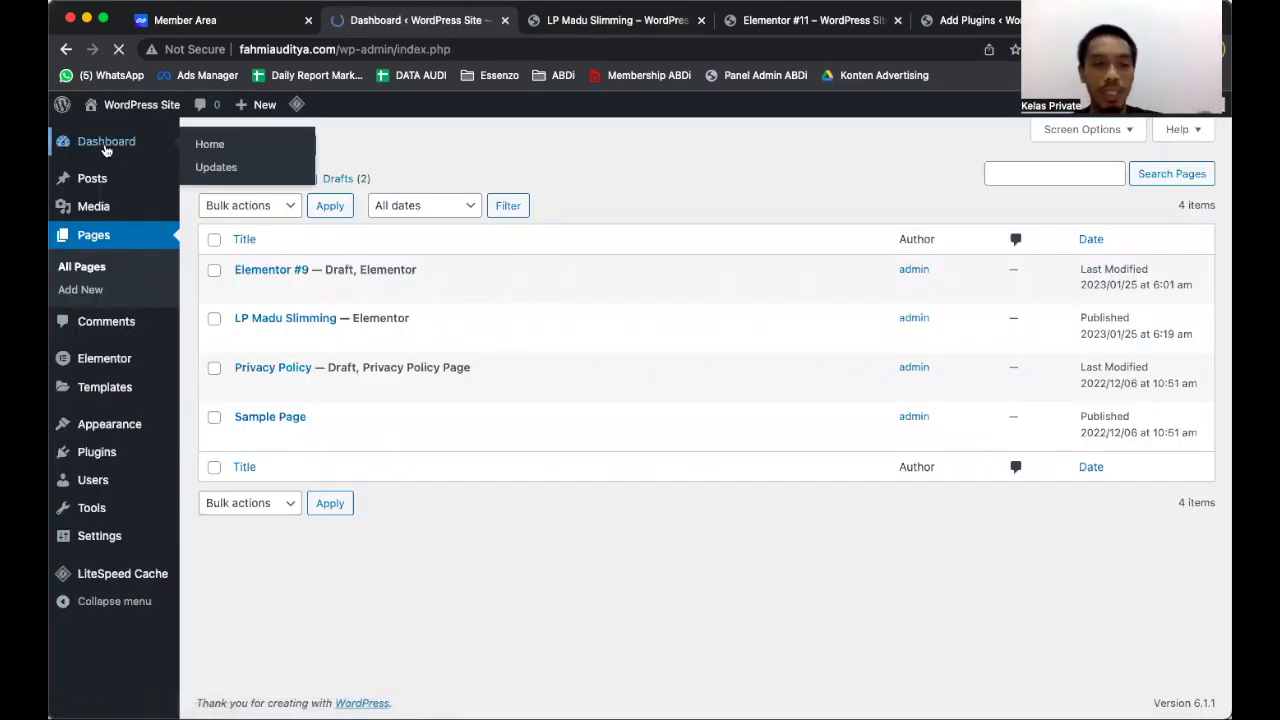